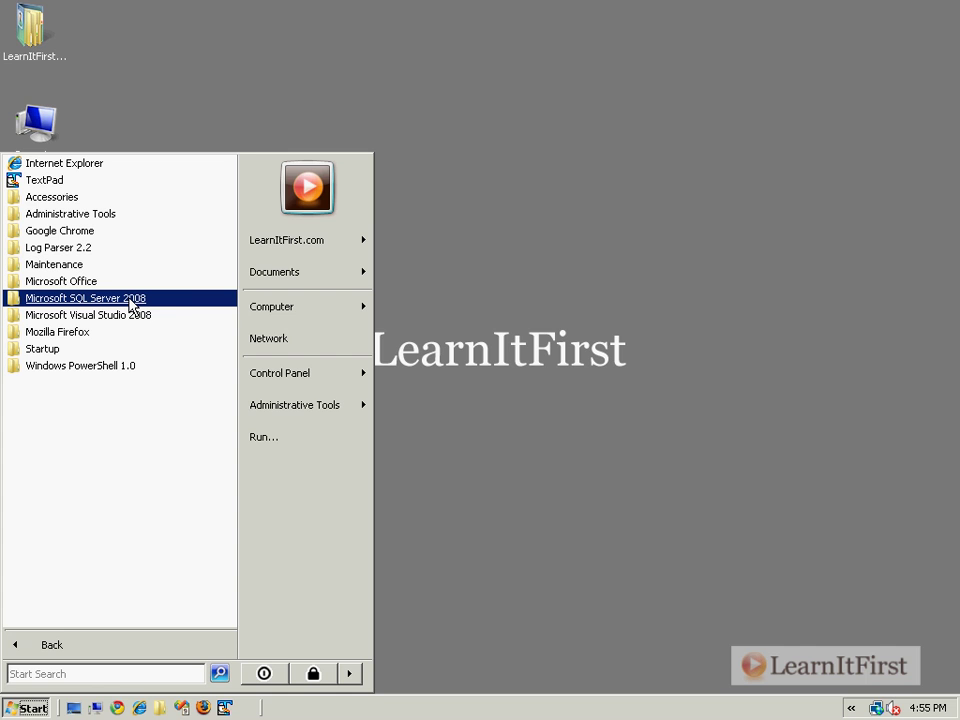
Open the Microsoft SQL Server Samples Overview from the Documentation and Tutorials group of Microsoft SQL Server 2008
click(183, 304)
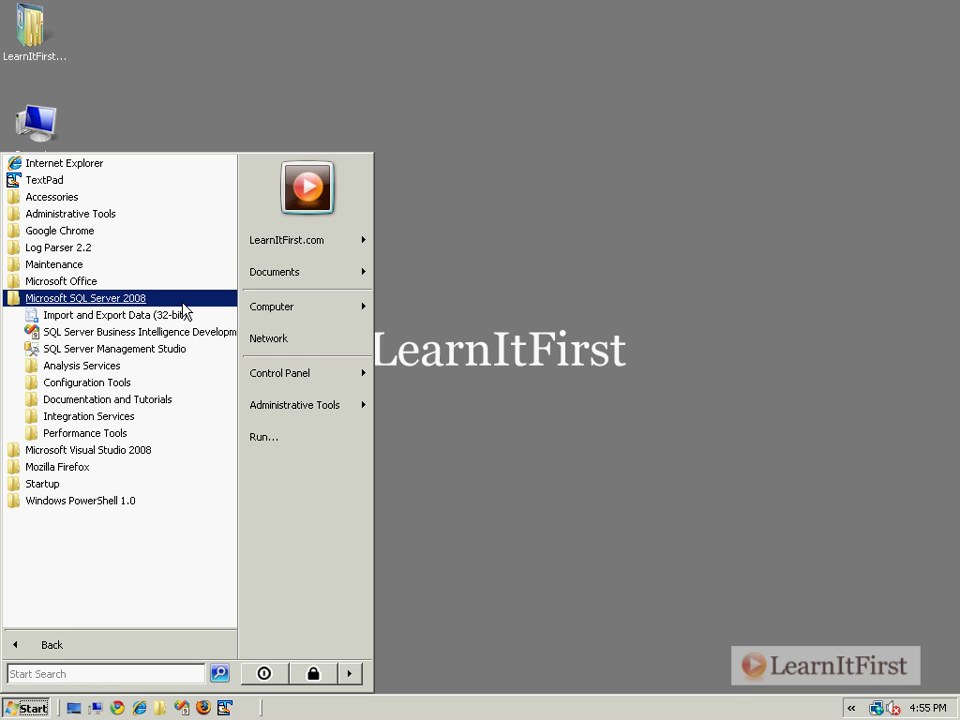
click(158, 400)
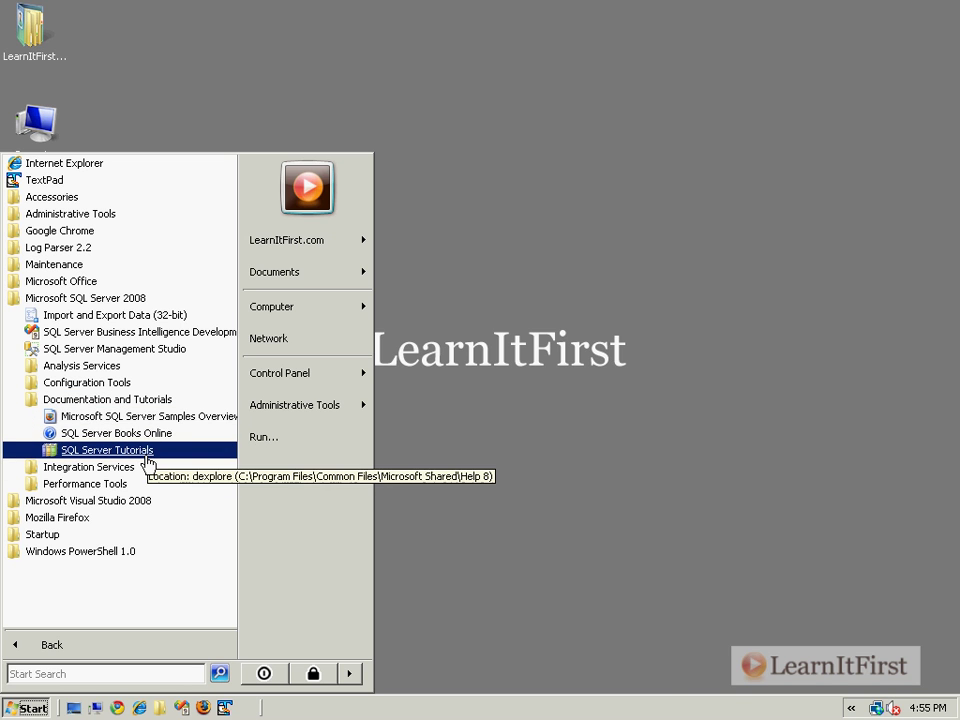
click(216, 416)
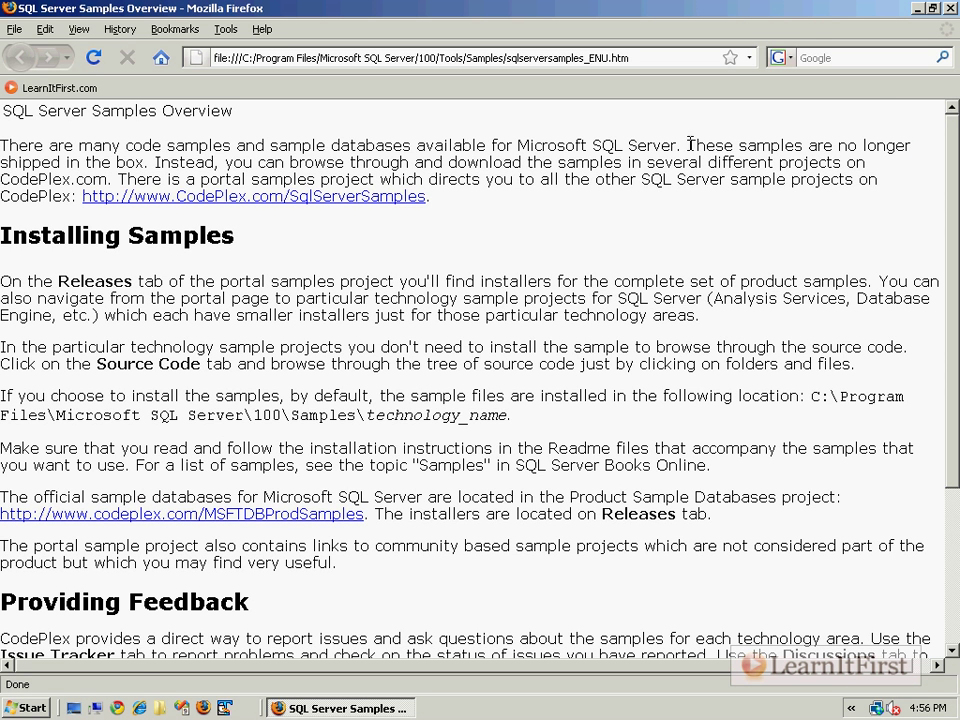
Highlight the sentence about samples no longer shipping in the box, and open the linked CodePlex SqlServerSamples portal
drag(688, 146, 153, 162)
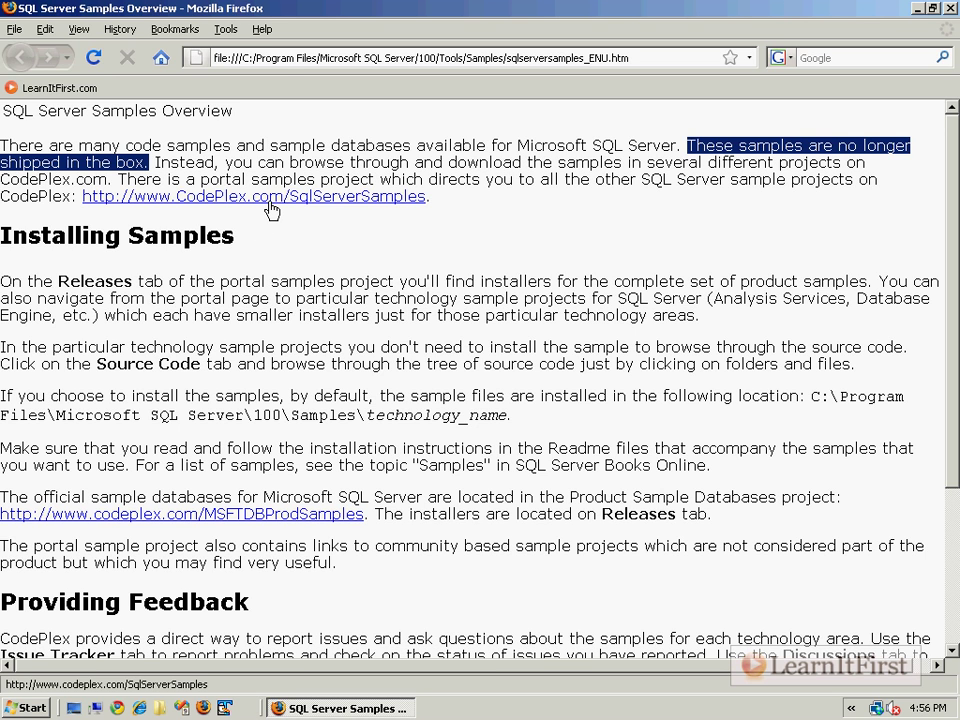
click(502, 215)
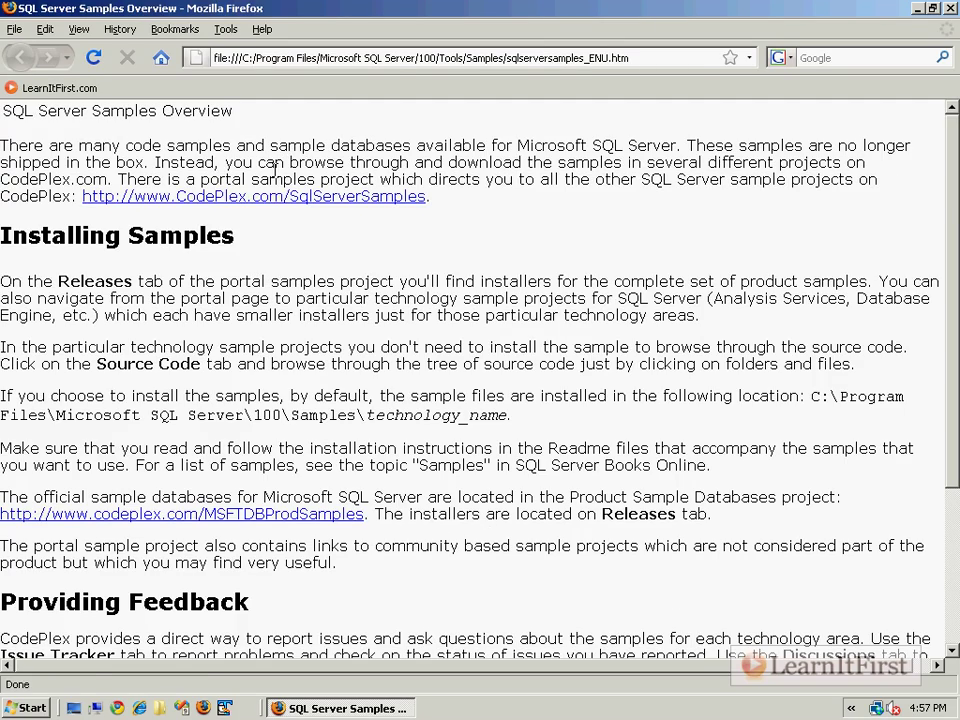
click(279, 197)
click(392, 57)
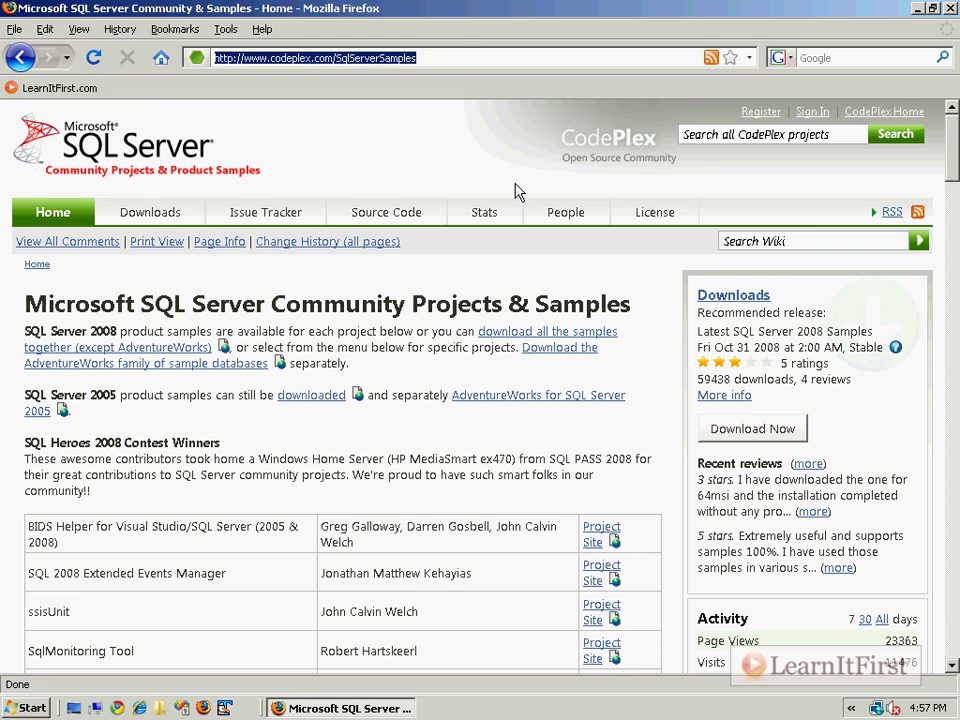
Look through the portal's full list of sample and community projects, highlighting SQL Server Gadgets for Vista, and return to the beginning
scroll(560, 393, down, 4)
scroll(561, 388, up, 4)
scroll(655, 384, down, 10)
scroll(650, 382, down, 20)
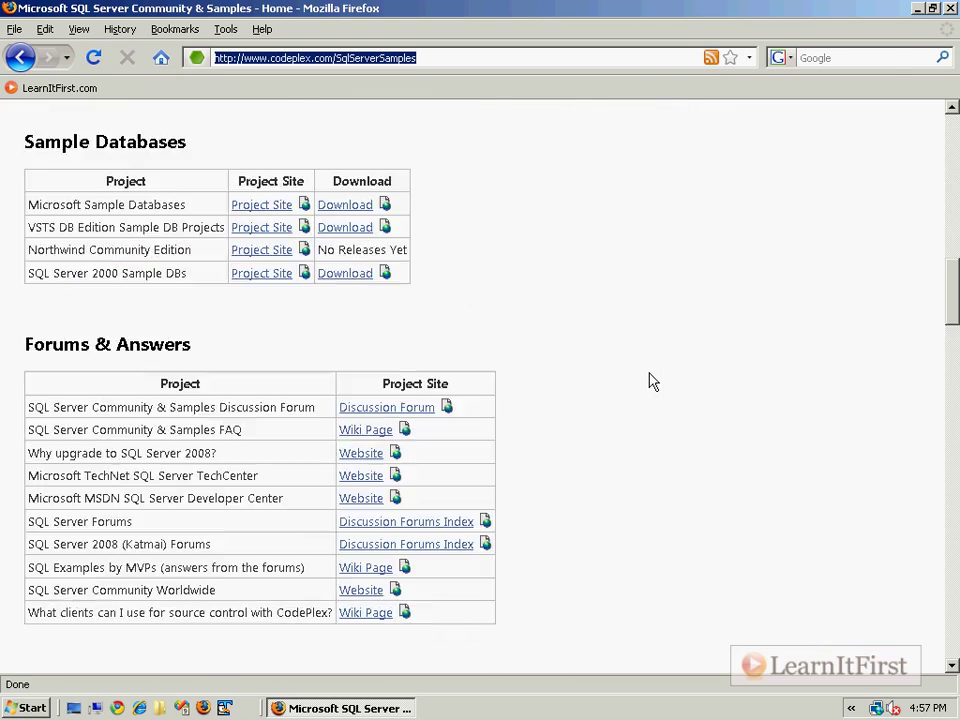
scroll(650, 382, down, 11)
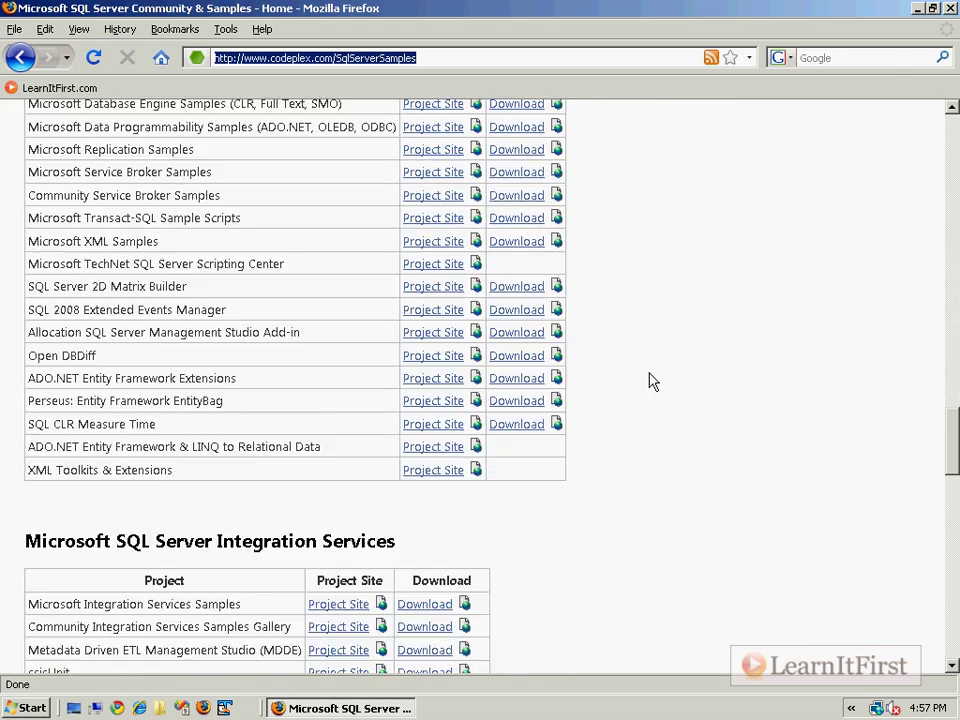
scroll(650, 382, down, 19)
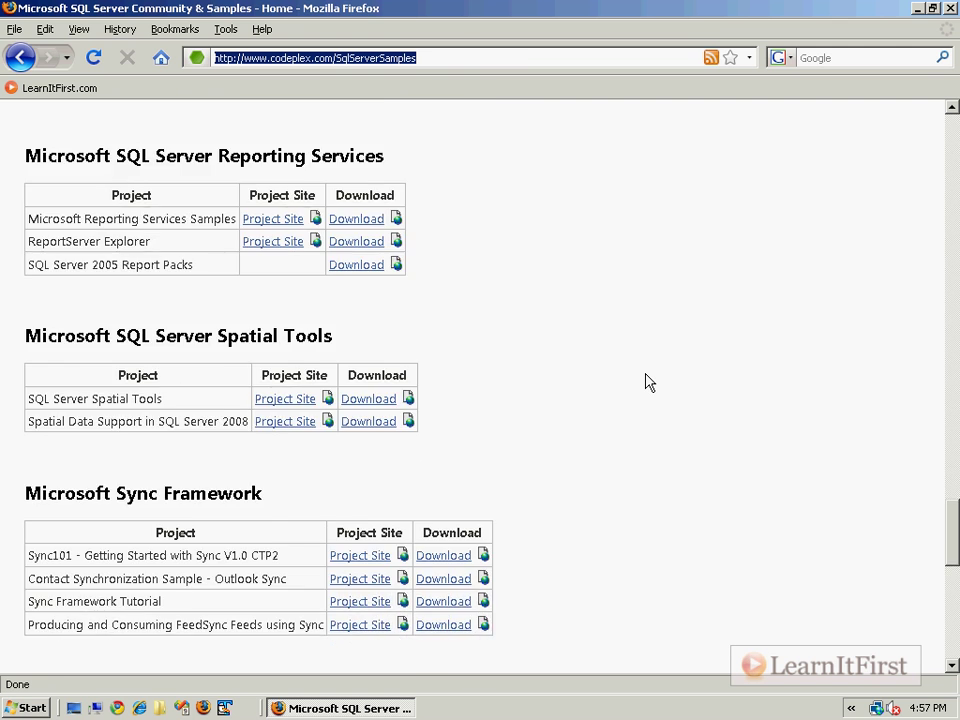
scroll(646, 382, down, 4)
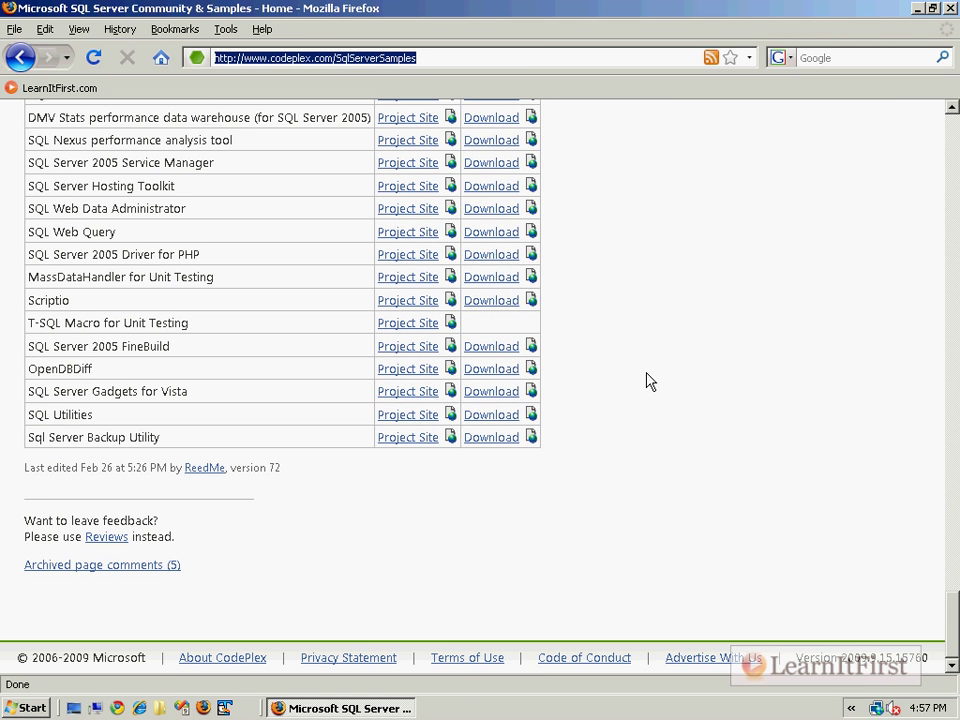
triple_click(92, 390)
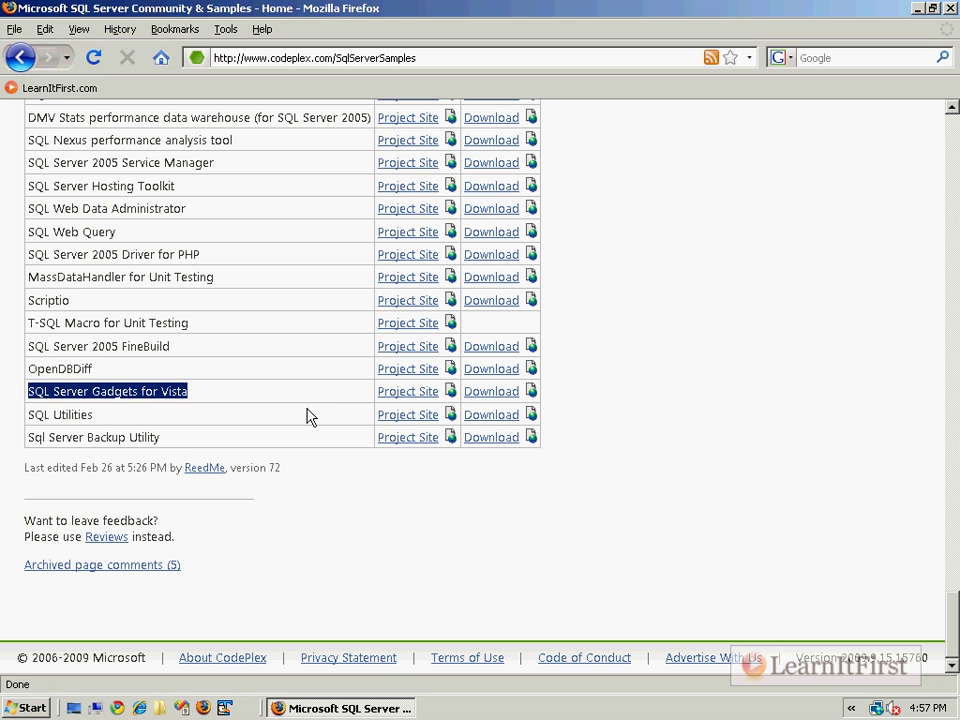
key(Home)
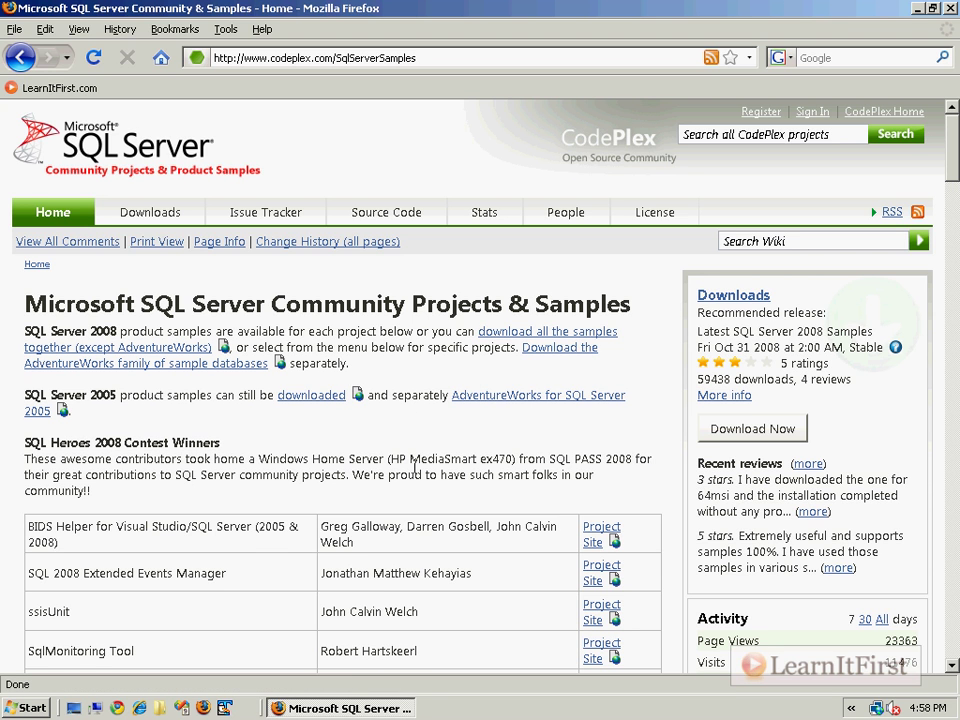
Try downloading the recommended release, decline its license, and highlight the name Latest SQL Server 2008 Samples
click(770, 440)
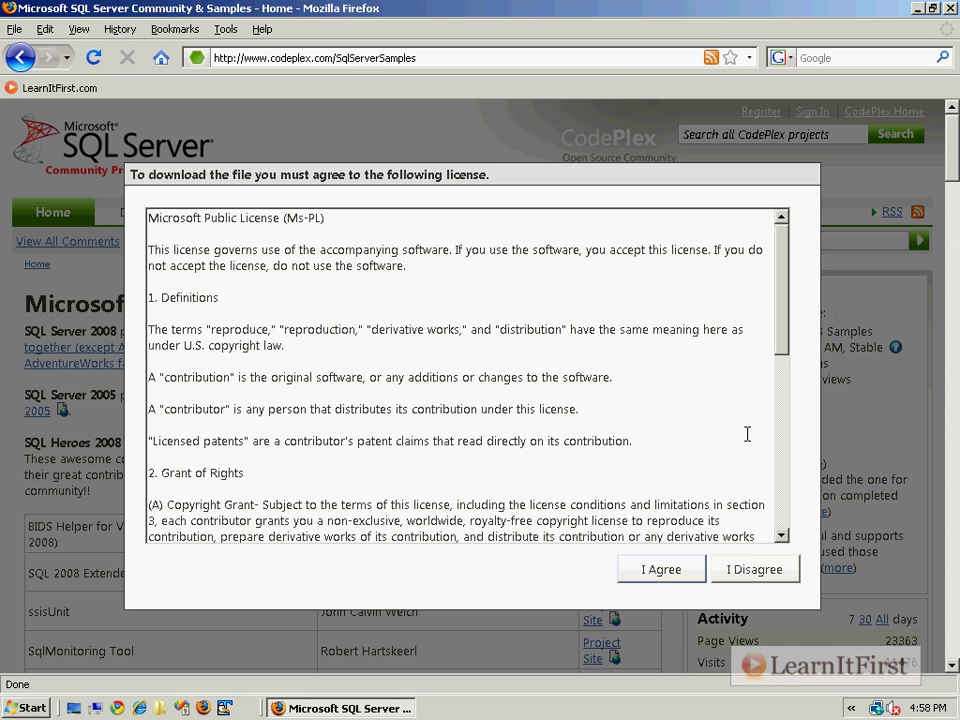
click(760, 577)
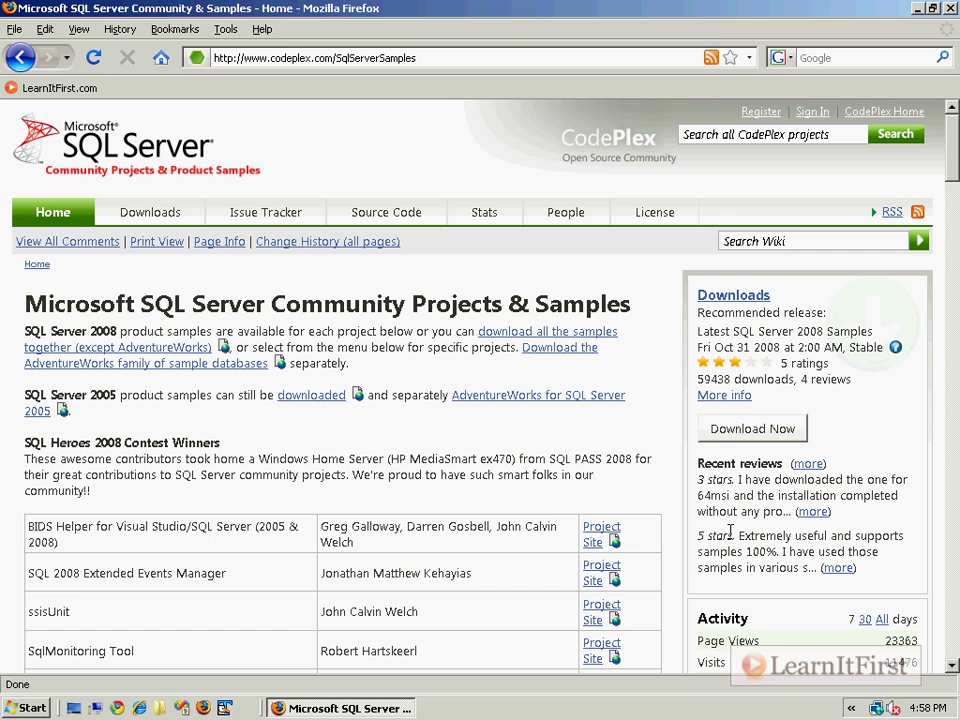
drag(699, 332, 876, 338)
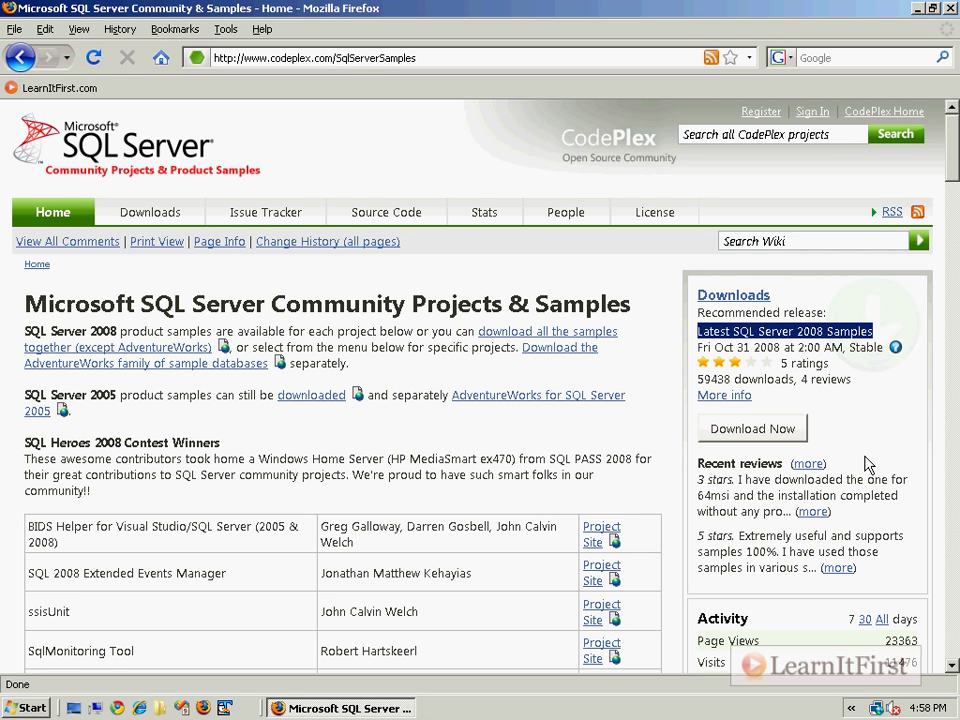
click(366, 318)
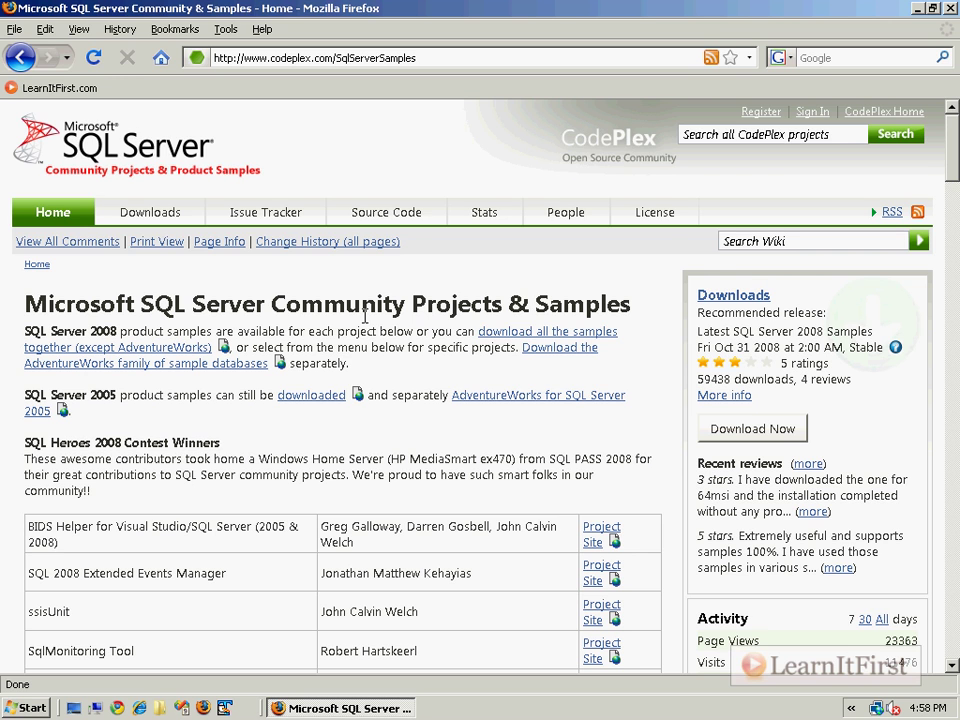
Highlight the product samples and Microsoft Sample Databases entries, and open the download page for All Microsoft Product Samples in a Box
scroll(364, 330, down, 15)
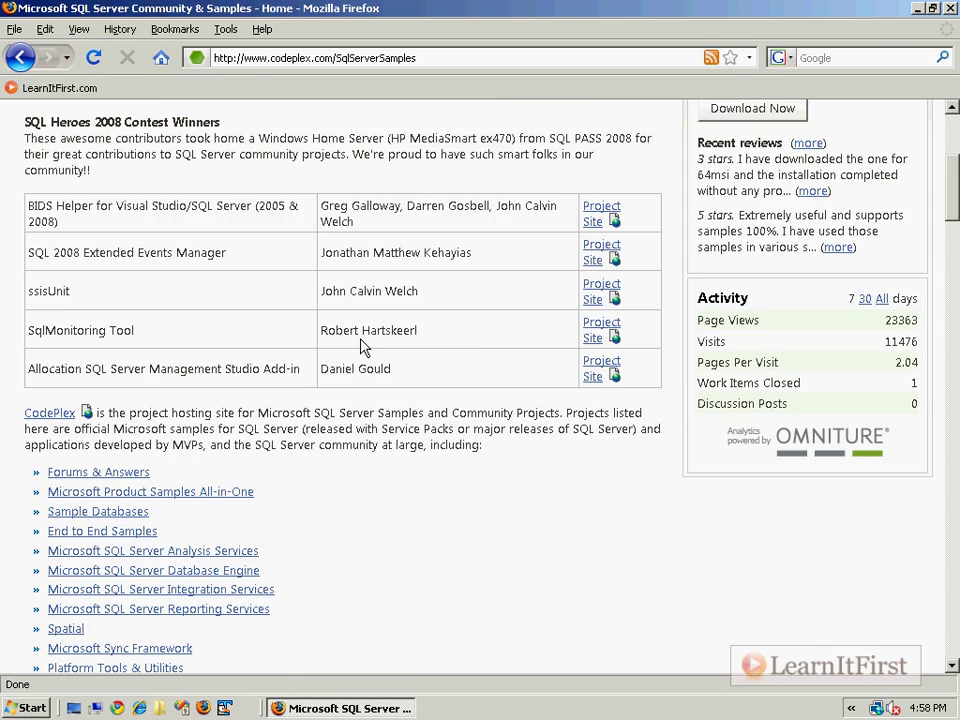
scroll(358, 340, down, 2)
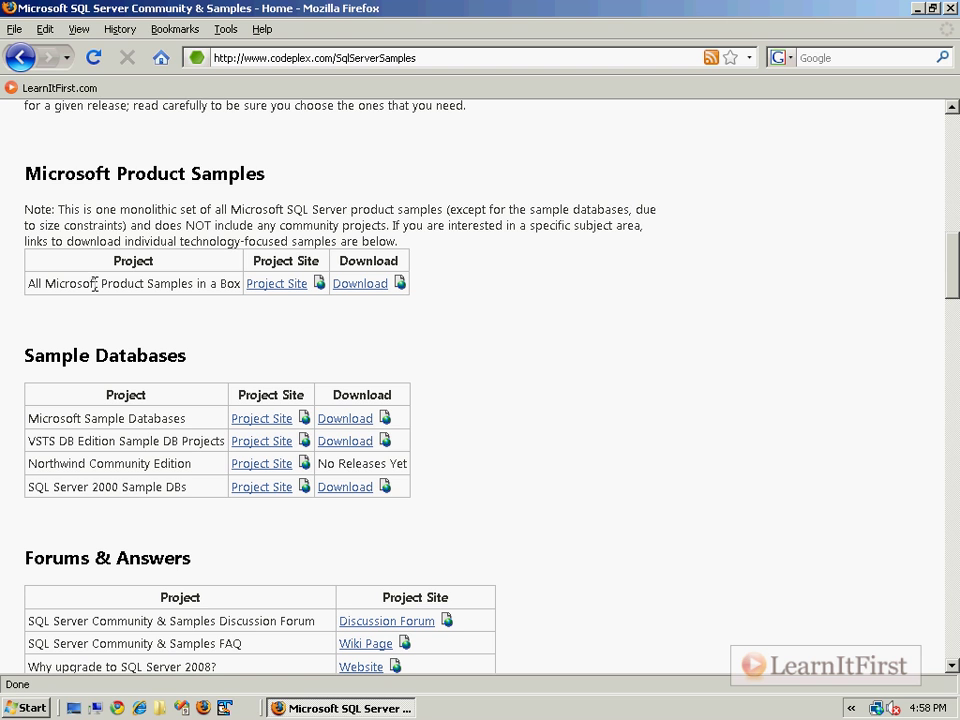
drag(29, 284, 243, 285)
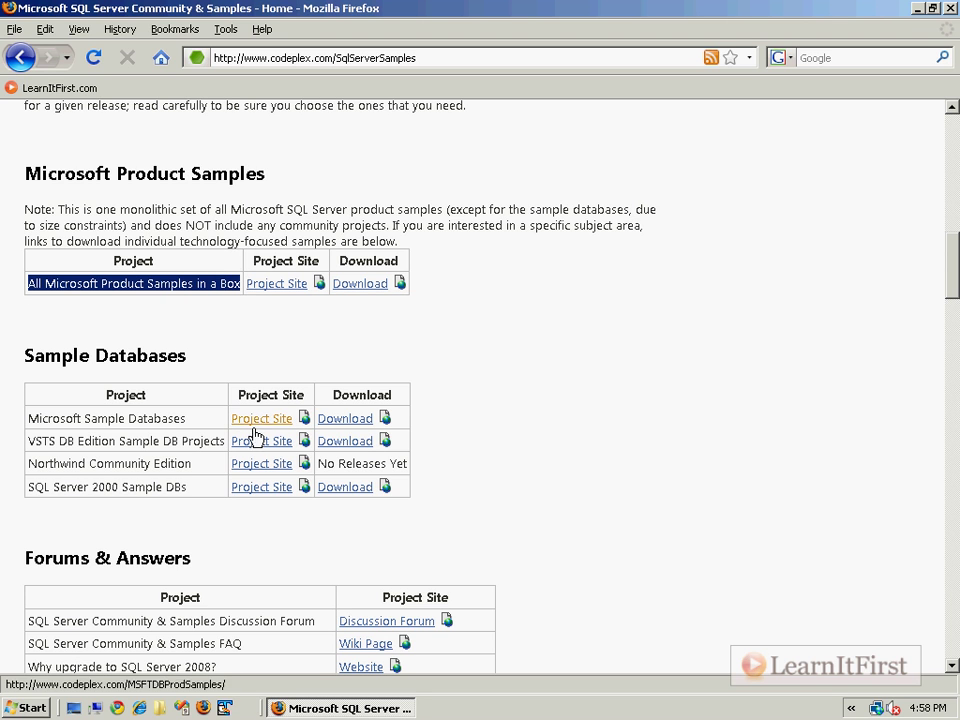
click(29, 418)
drag(29, 418, 208, 422)
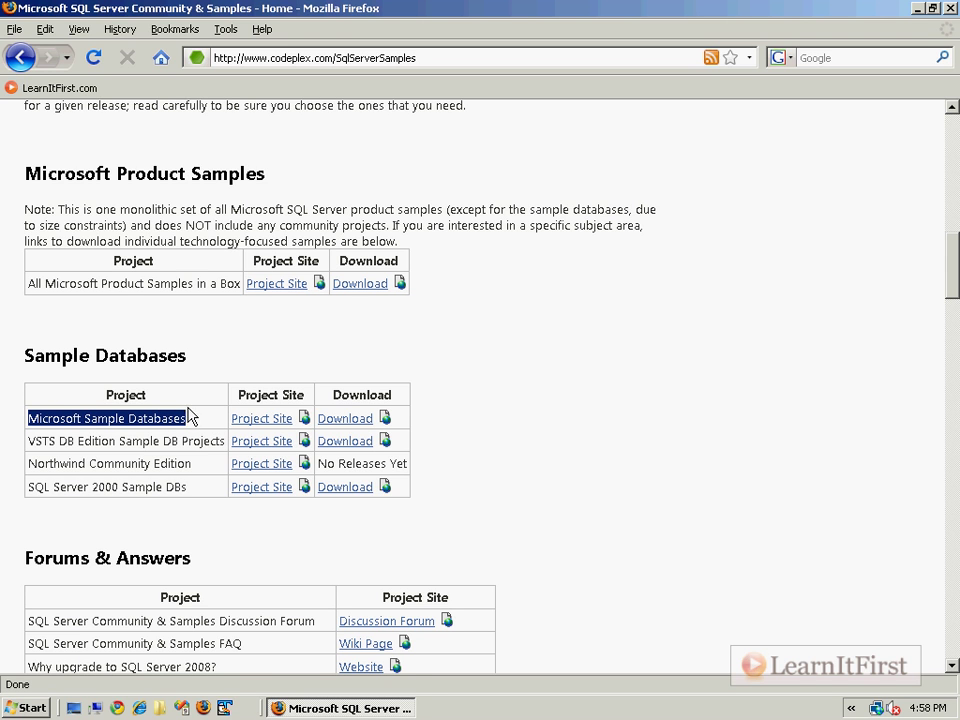
click(356, 286)
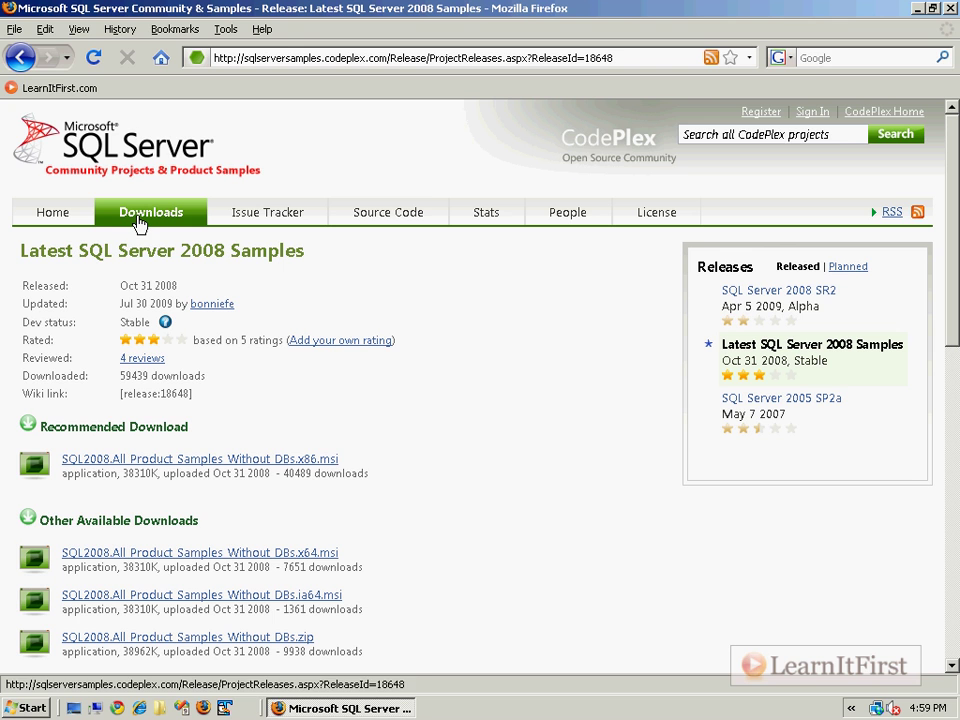
Review the release page's web address and its list of product samples installers without databases
click(388, 58)
click(388, 58)
drag(388, 58, 130, 64)
click(557, 375)
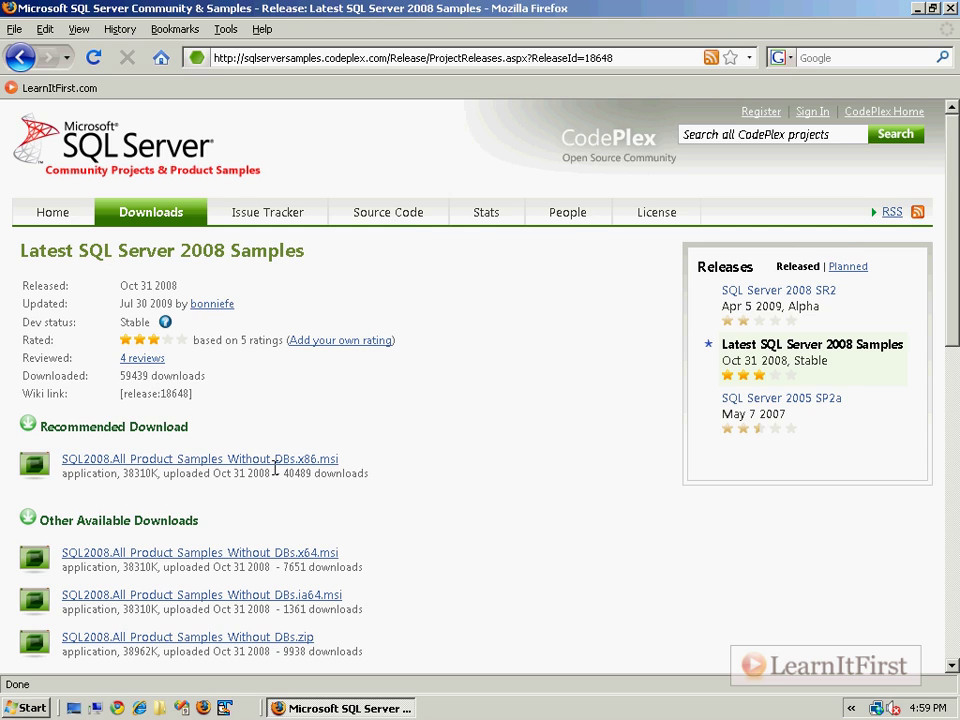
scroll(403, 497, down, 2)
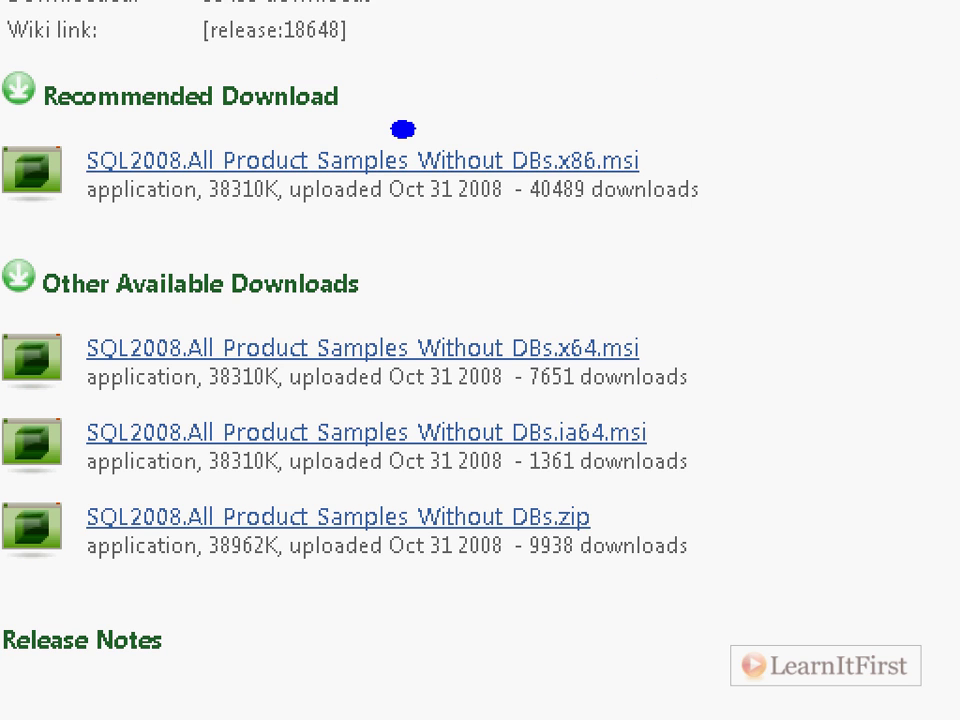
drag(560, 135, 578, 185)
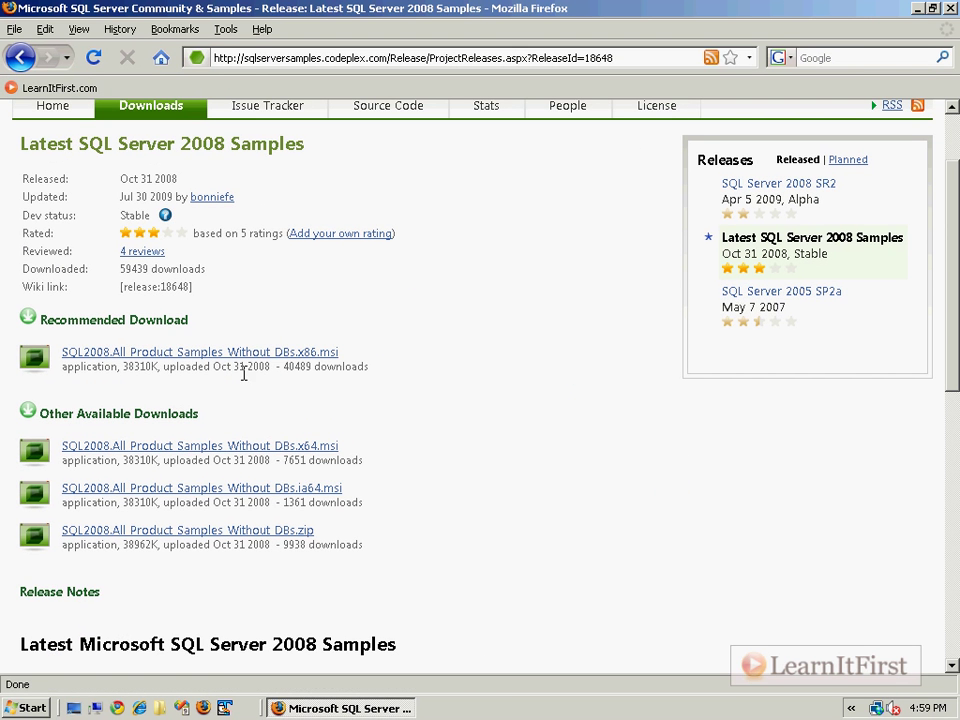
click(274, 360)
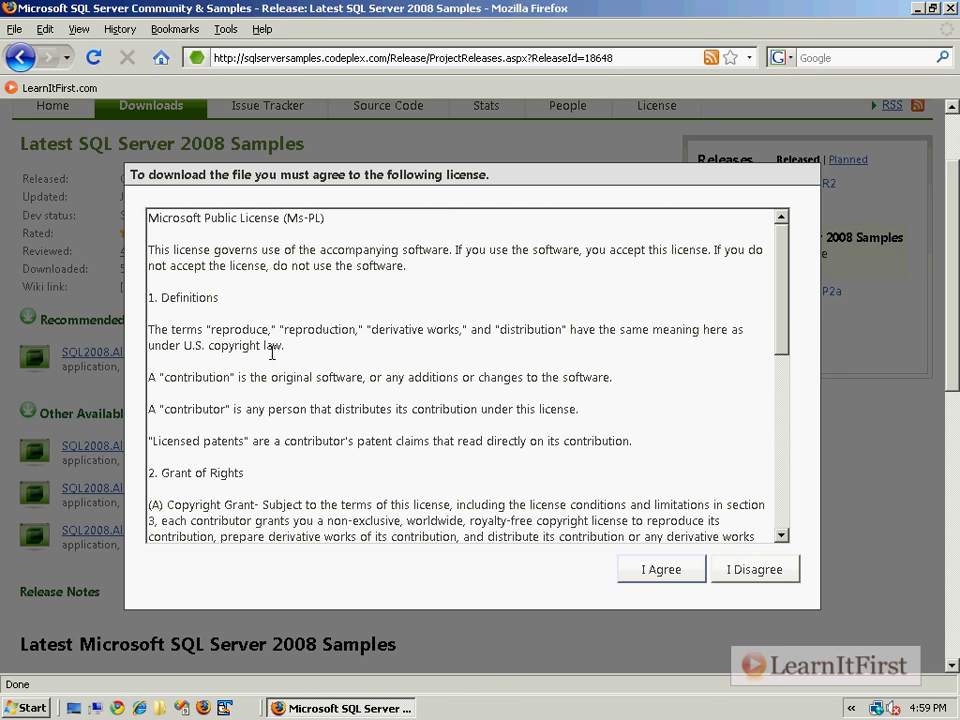
click(664, 572)
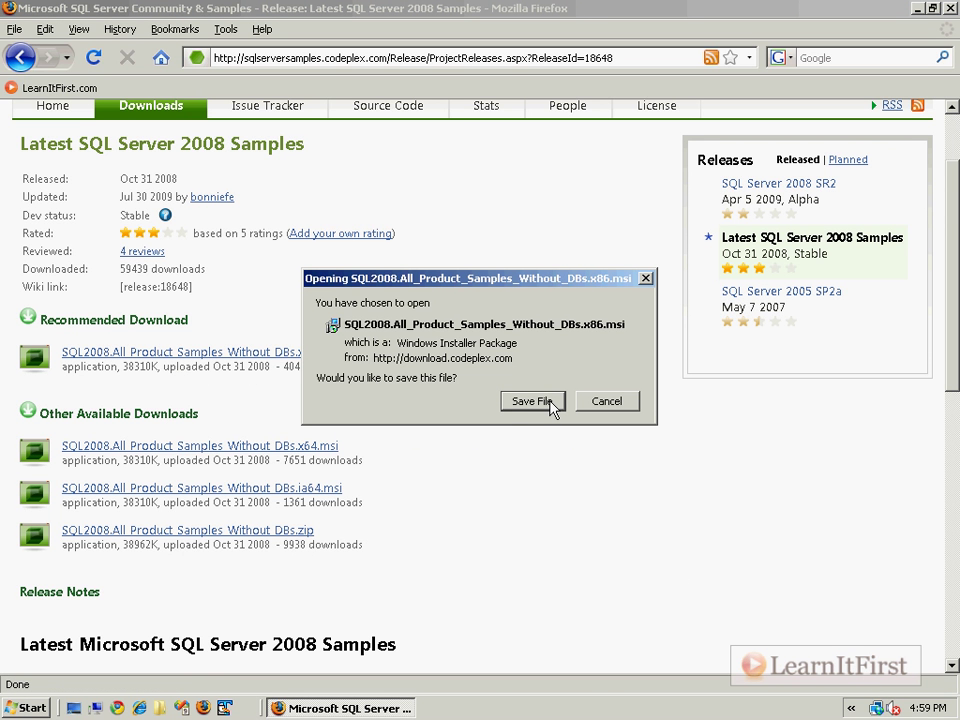
click(612, 403)
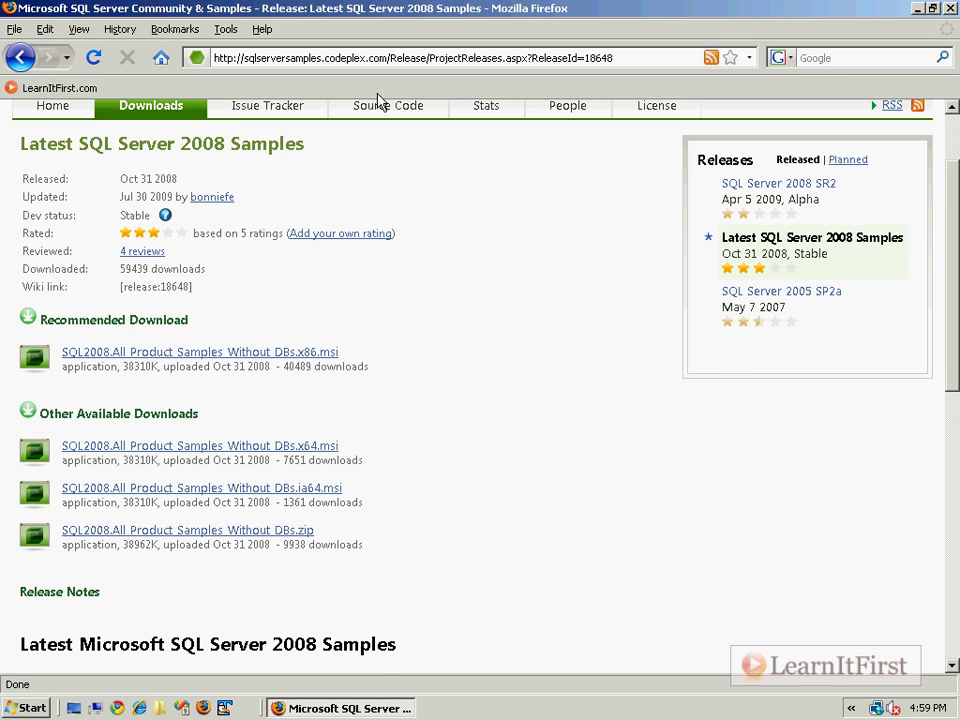
Open the AdventureWorks family of databases page linked in the release notes
scroll(453, 210, up, 2)
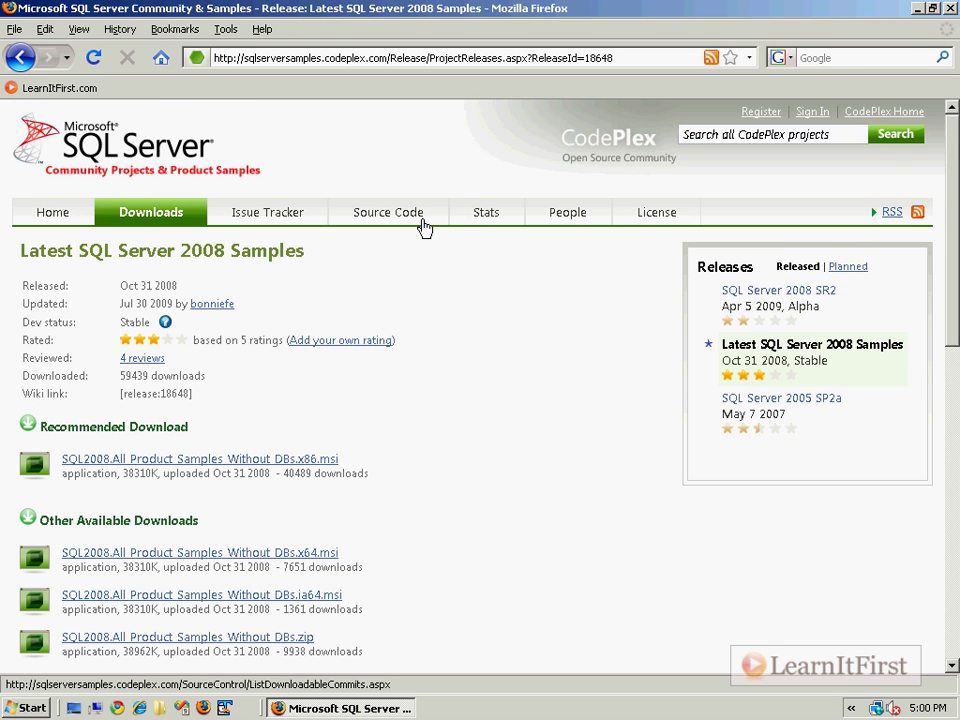
scroll(422, 227, down, 1)
scroll(422, 229, down, 5)
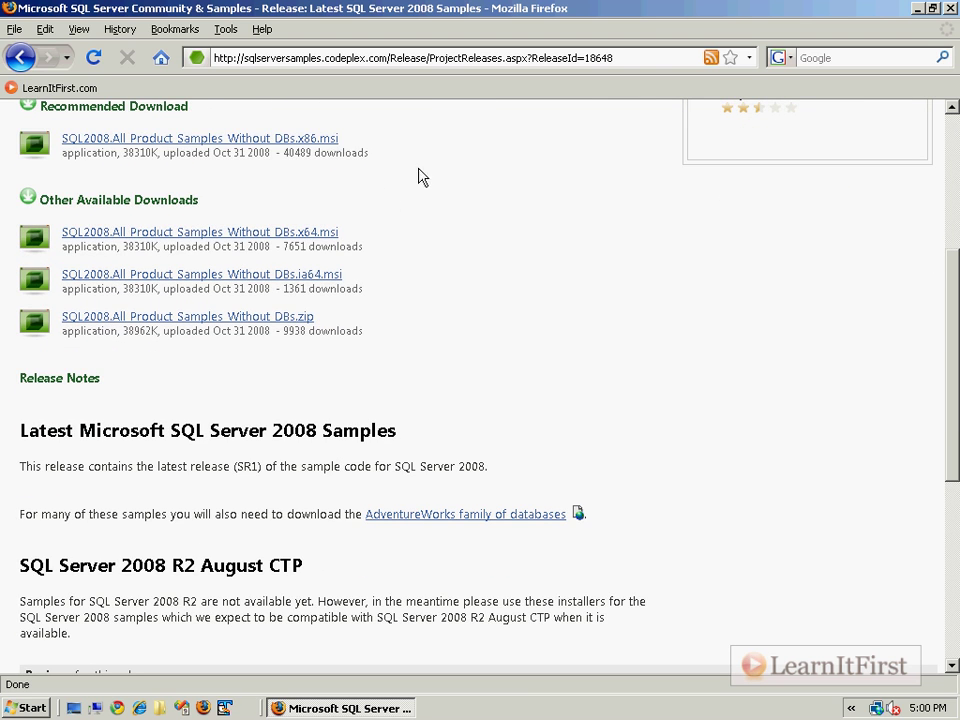
scroll(452, 324, up, 4)
scroll(454, 304, up, 2)
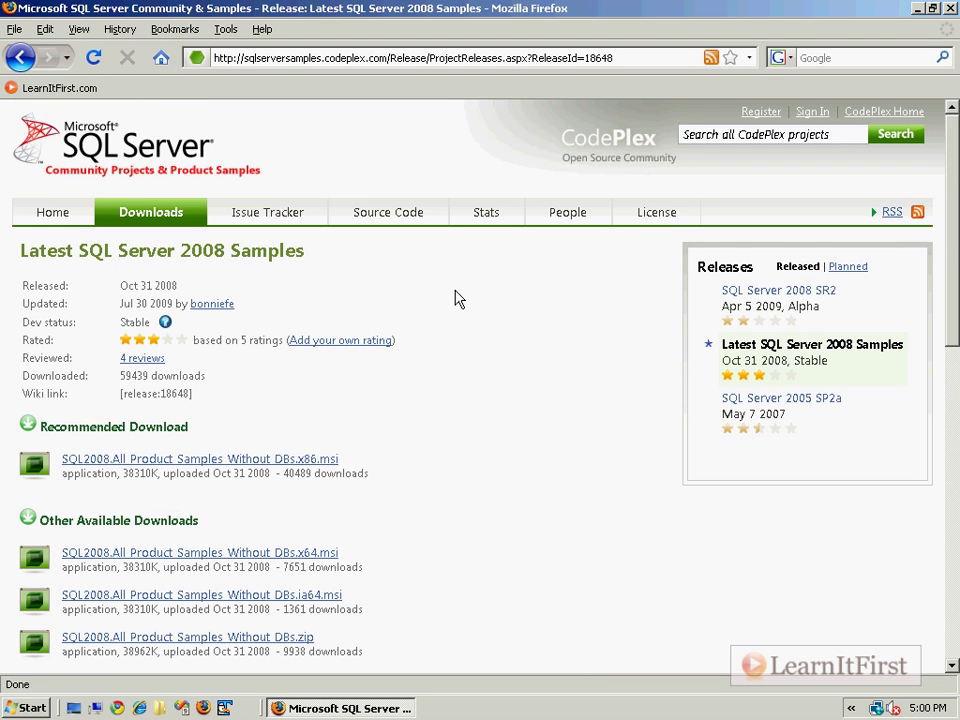
scroll(455, 300, down, 10)
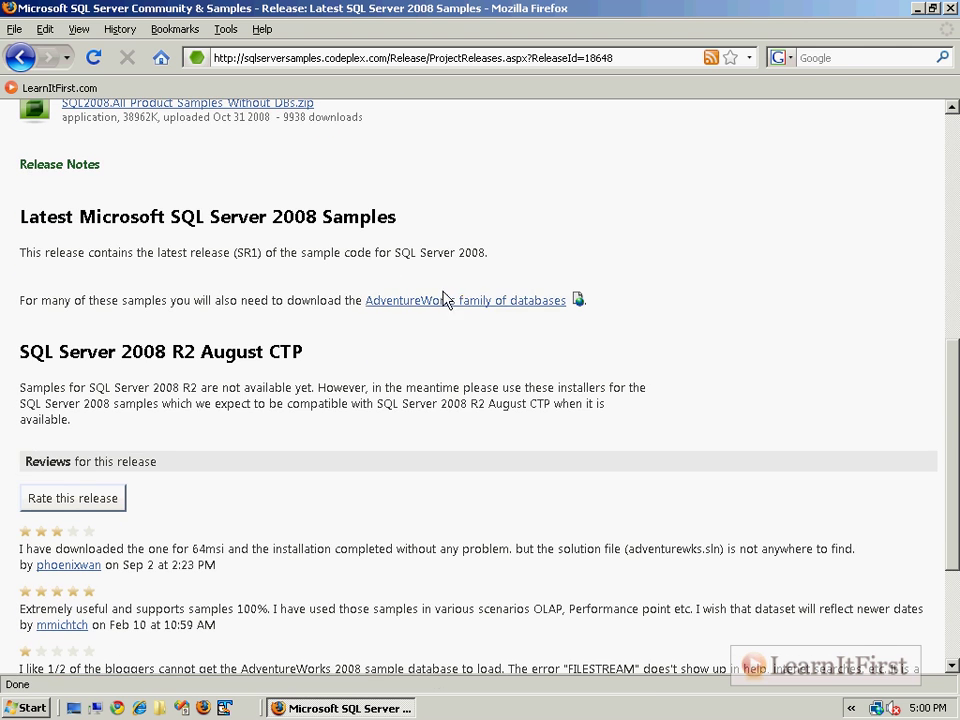
drag(216, 300, 566, 315)
click(628, 304)
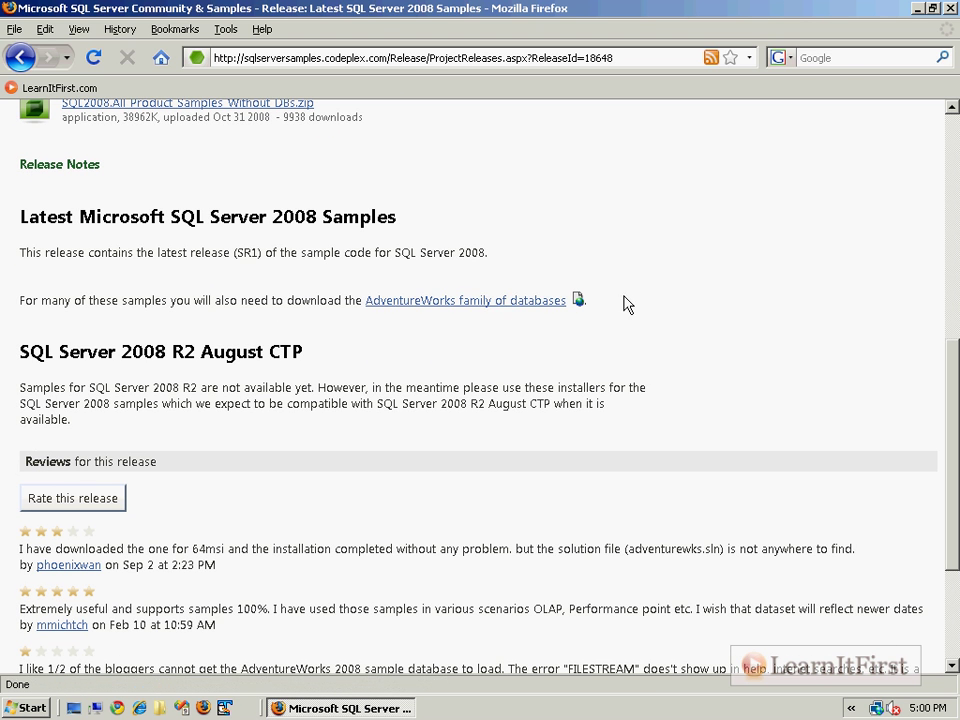
click(516, 313)
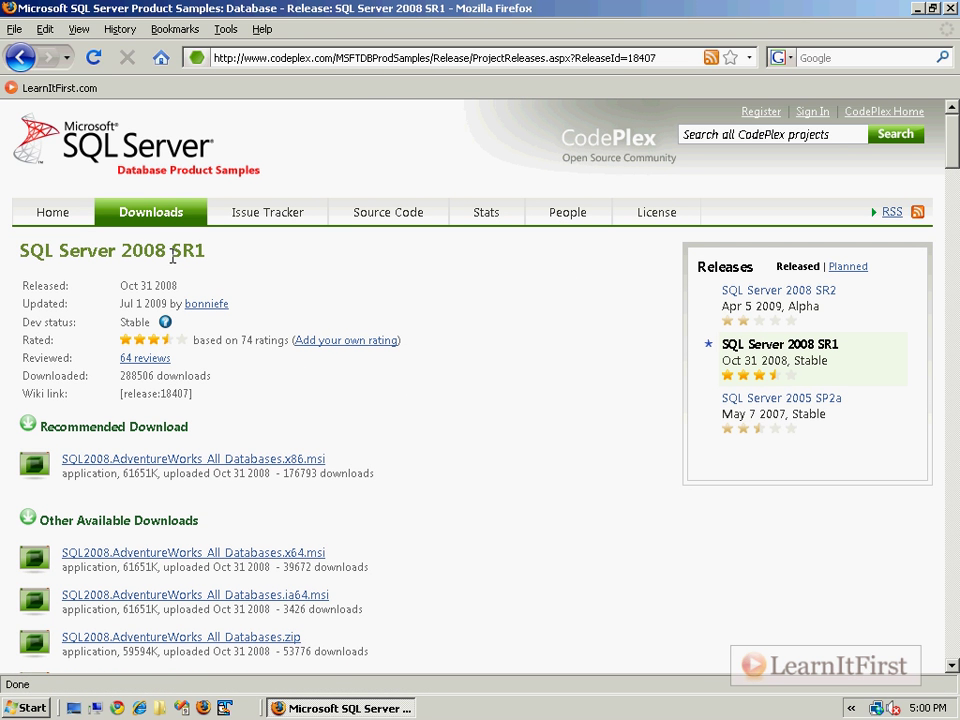
Highlight SR1 in the page's release title and the SQL Server 2008 SR2 entry in the list of releases
drag(165, 250, 223, 259)
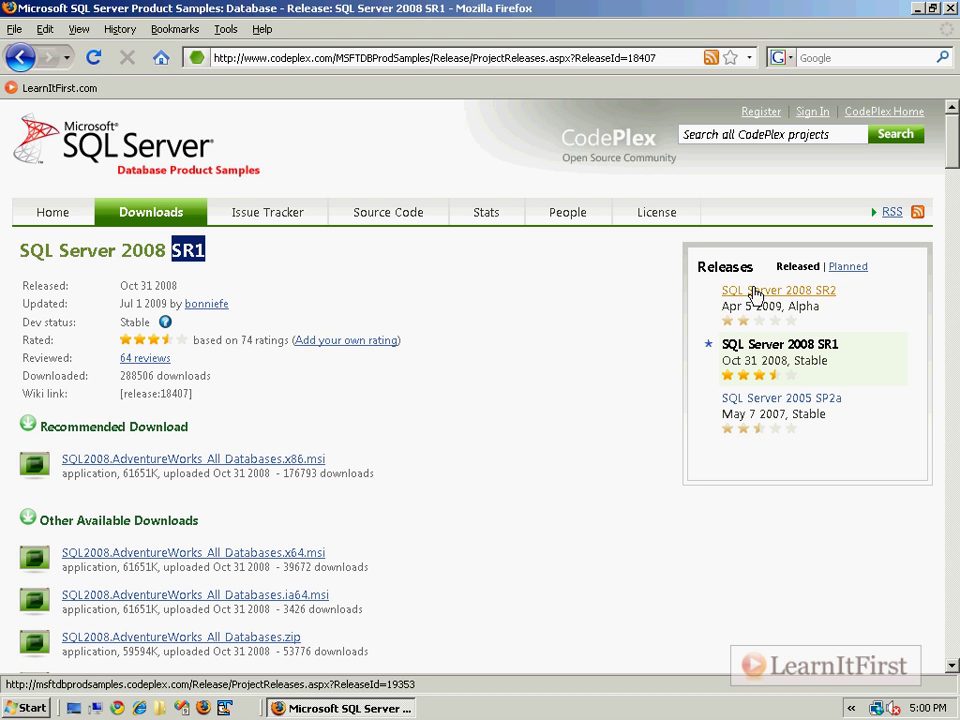
drag(838, 290, 730, 300)
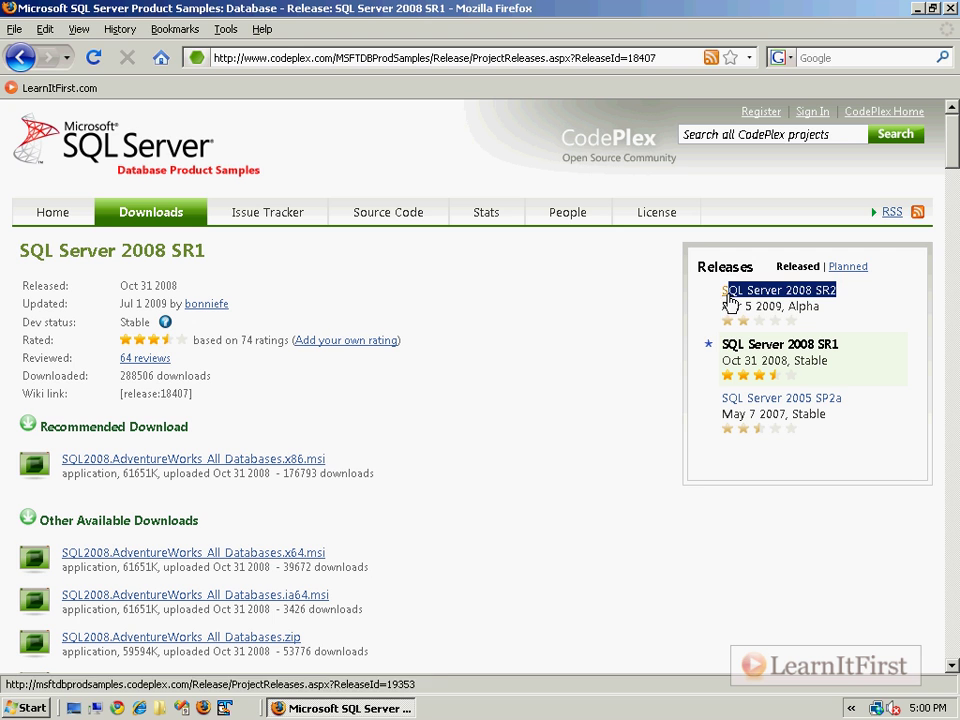
Highlight the platform suffixes of the AdventureWorks All Databases installers, the AdventureWorksLT2008 zip entry, and the All Databases zip entry
click(600, 319)
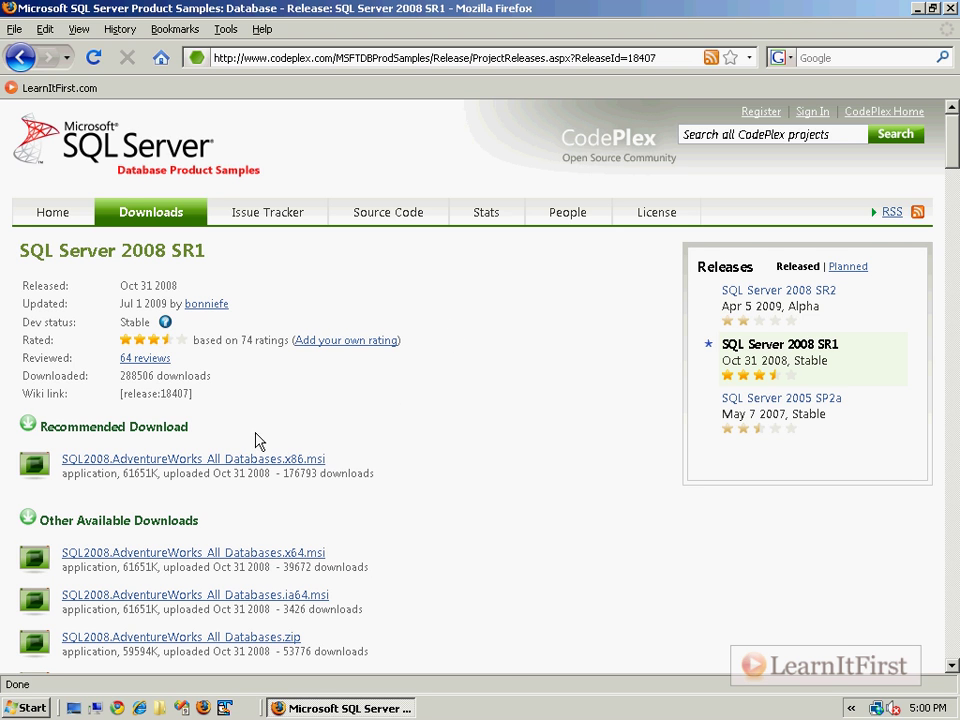
scroll(260, 456, down, 2)
drag(347, 454, 285, 447)
double_click(313, 352)
drag(313, 355, 285, 364)
click(426, 431)
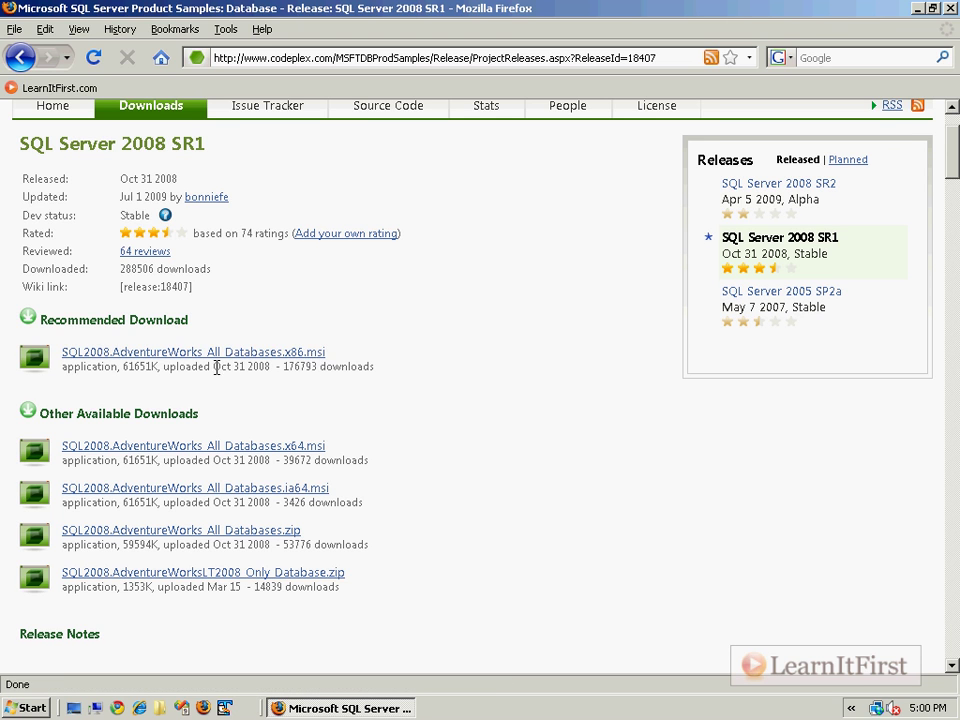
drag(341, 588, 62, 574)
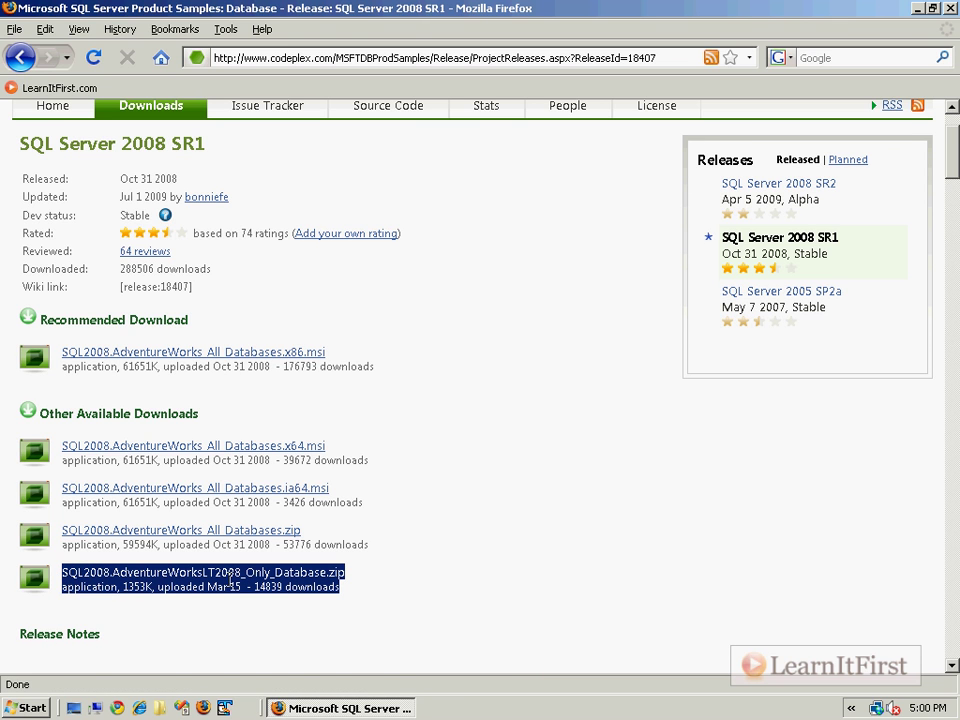
drag(311, 538, 210, 538)
click(389, 546)
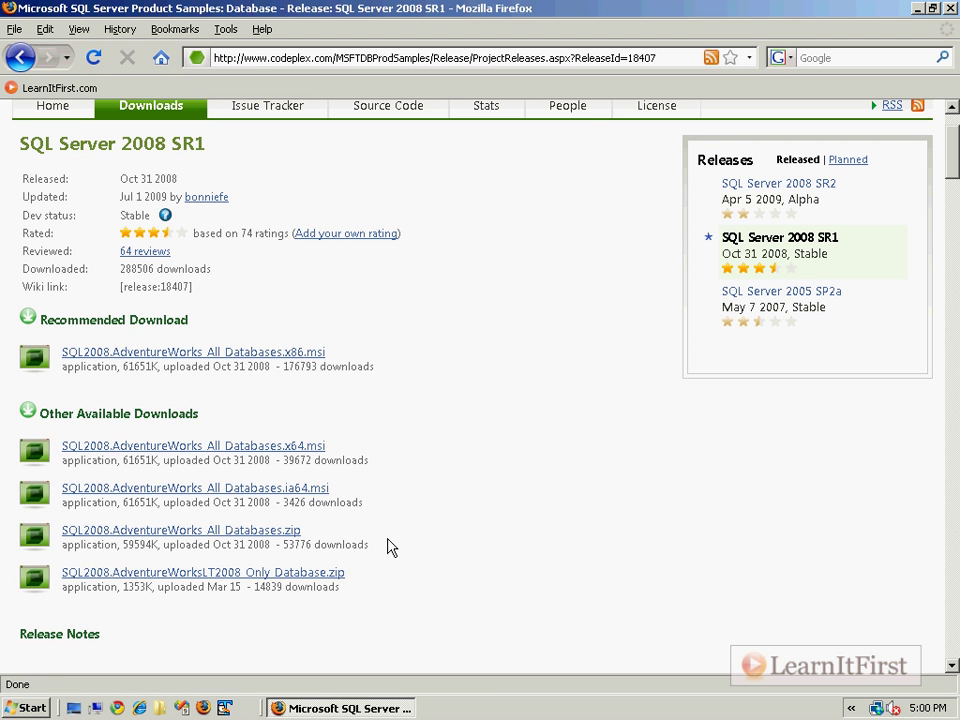
click(213, 355)
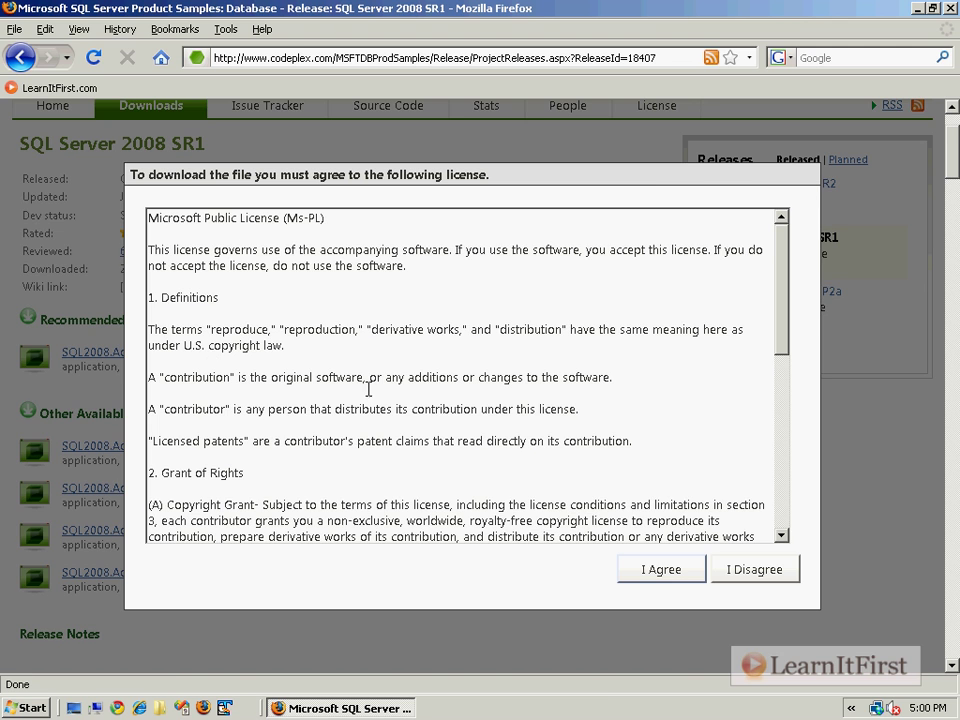
click(651, 572)
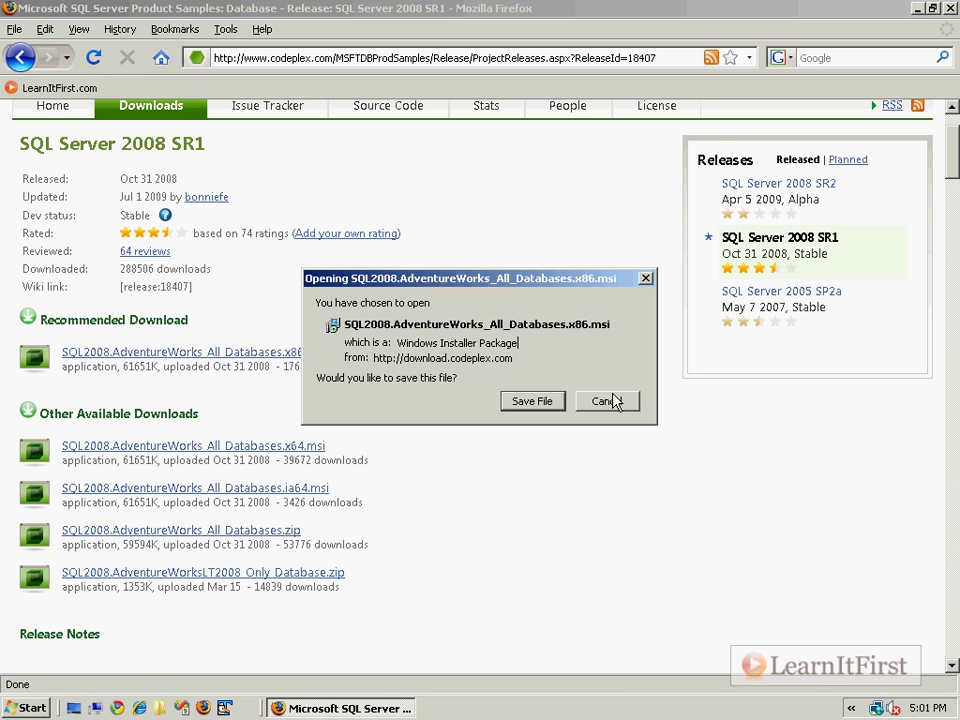
click(607, 401)
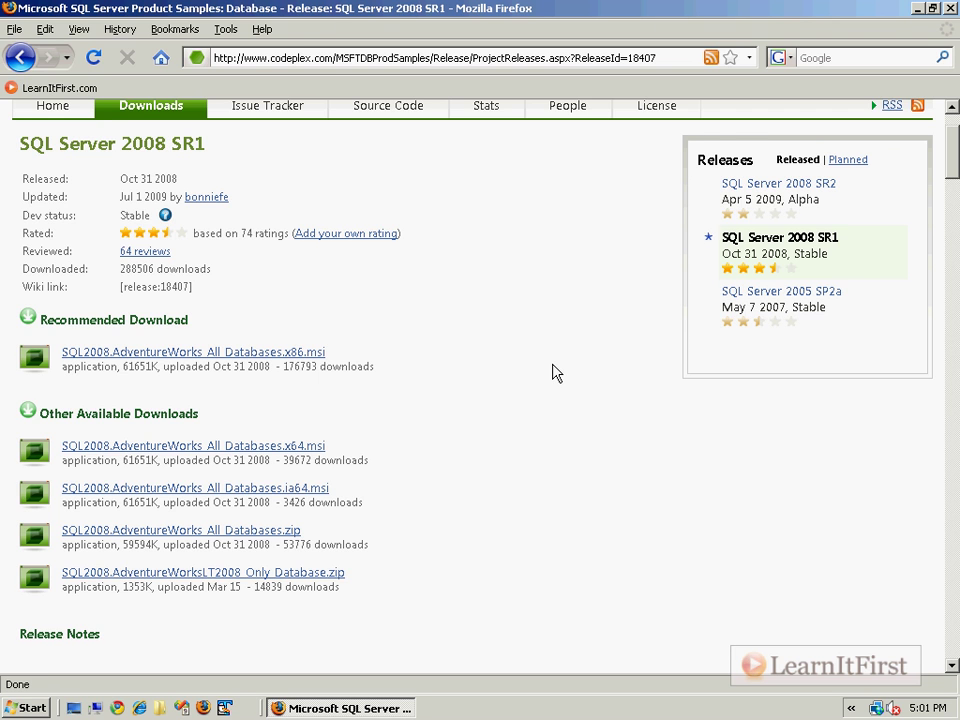
Close the browser and open Microsoft SQL Server Samples Overview from the SQL Server 2008 Documentation and Tutorials program group
scroll(557, 375, up, 2)
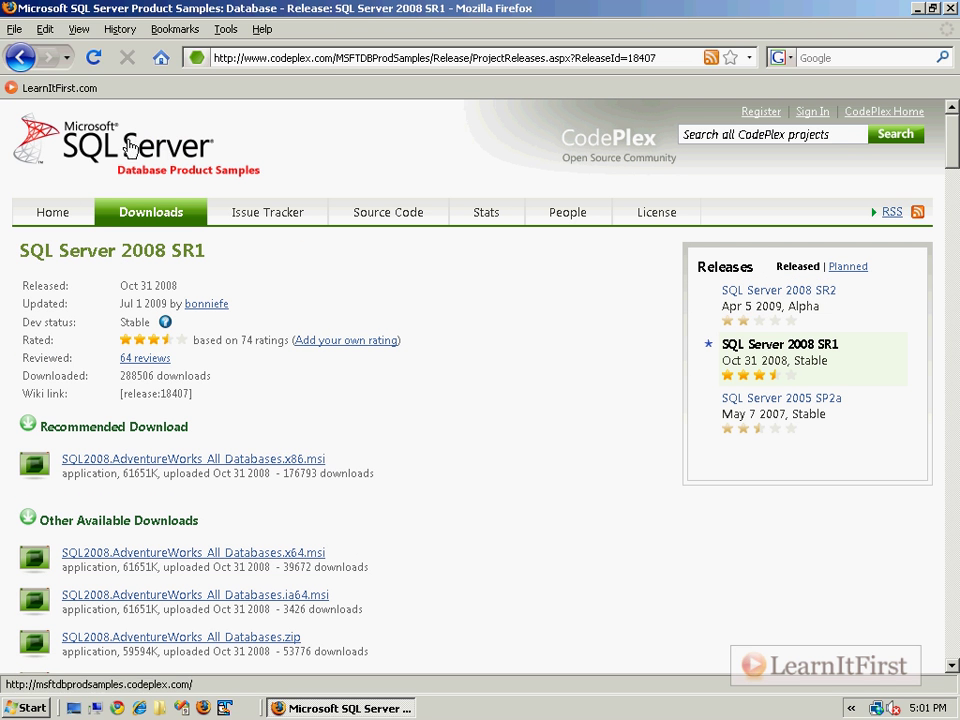
click(950, 9)
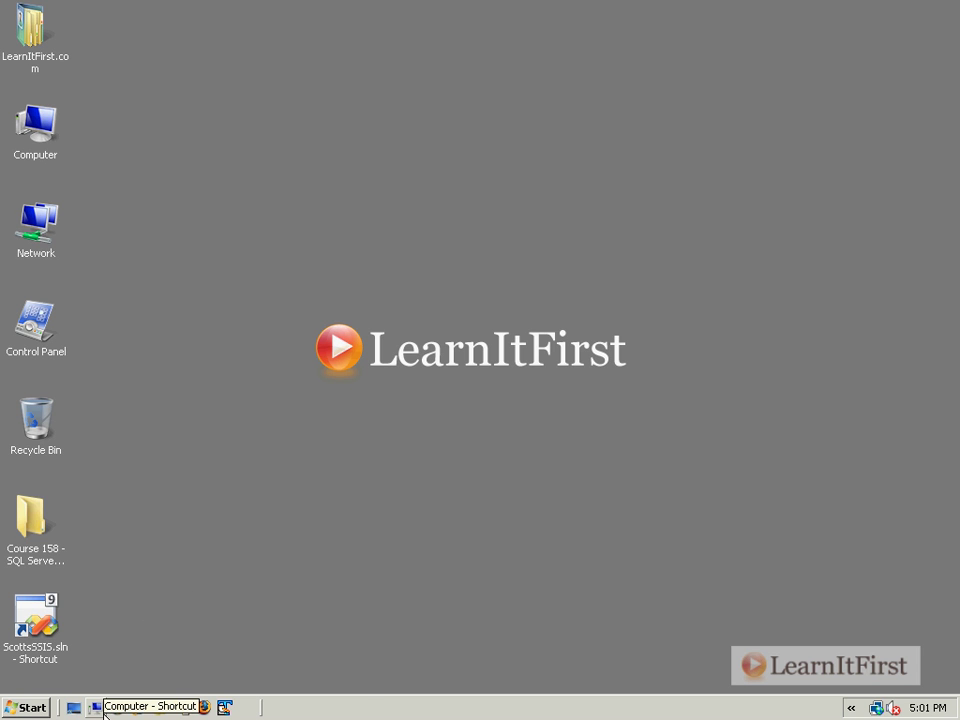
click(26, 708)
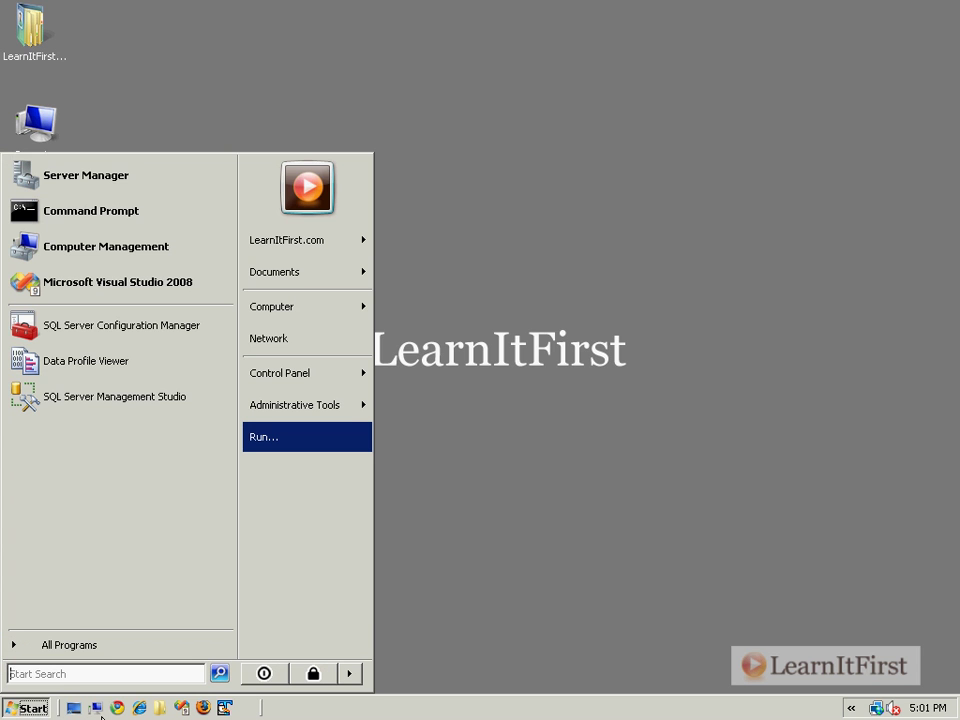
click(72, 642)
click(128, 299)
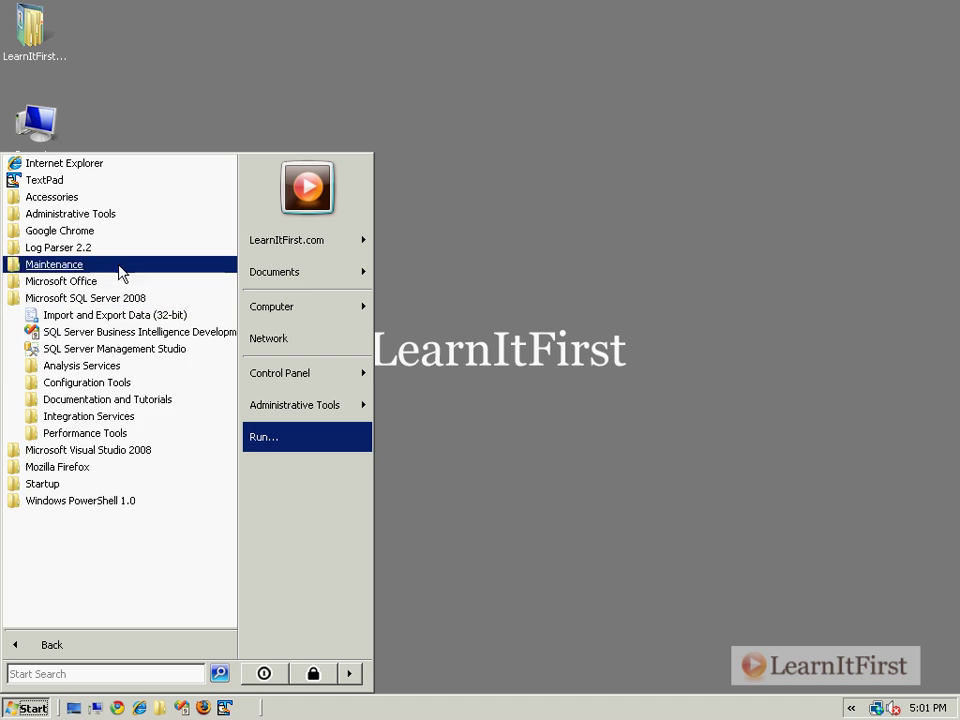
click(148, 400)
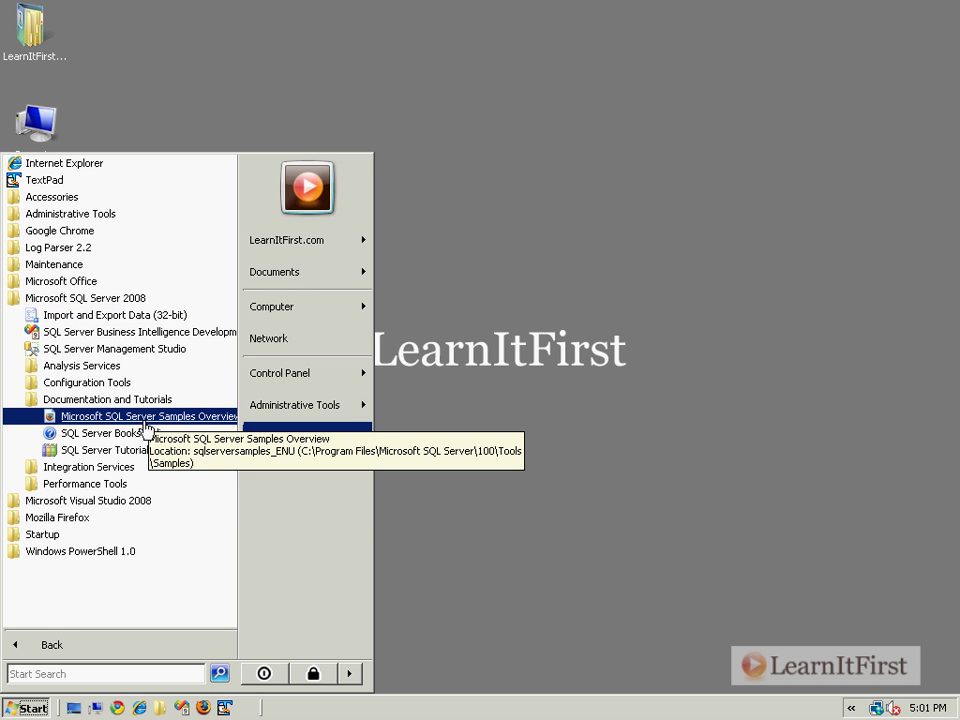
click(144, 422)
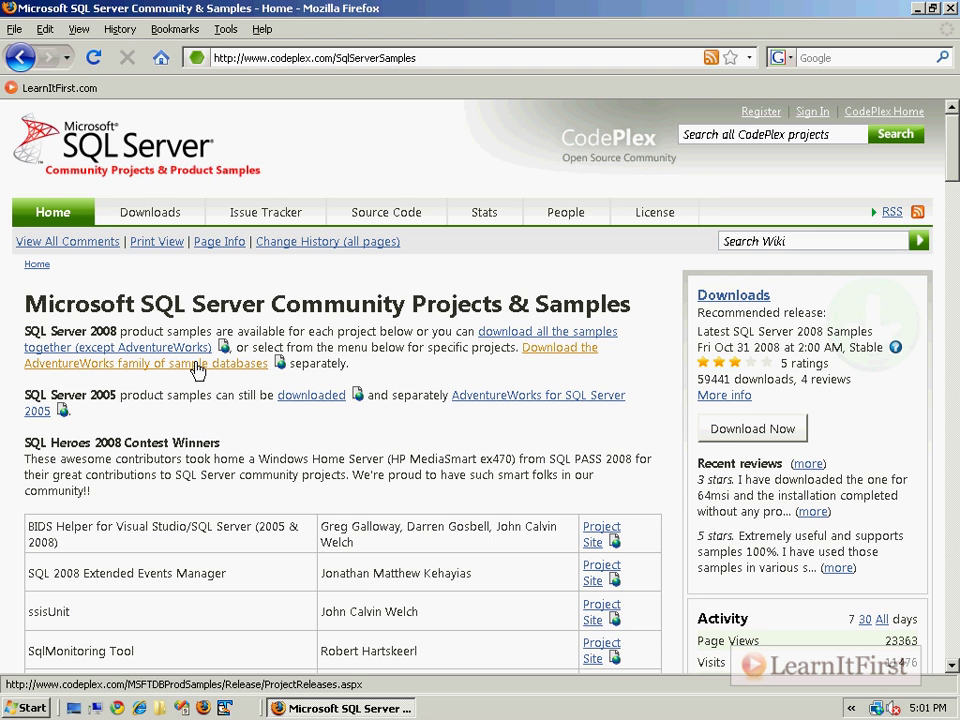
Go to the Sample Databases section, open the Microsoft Sample Databases project site, and show its downloads
scroll(197, 370, down, 10)
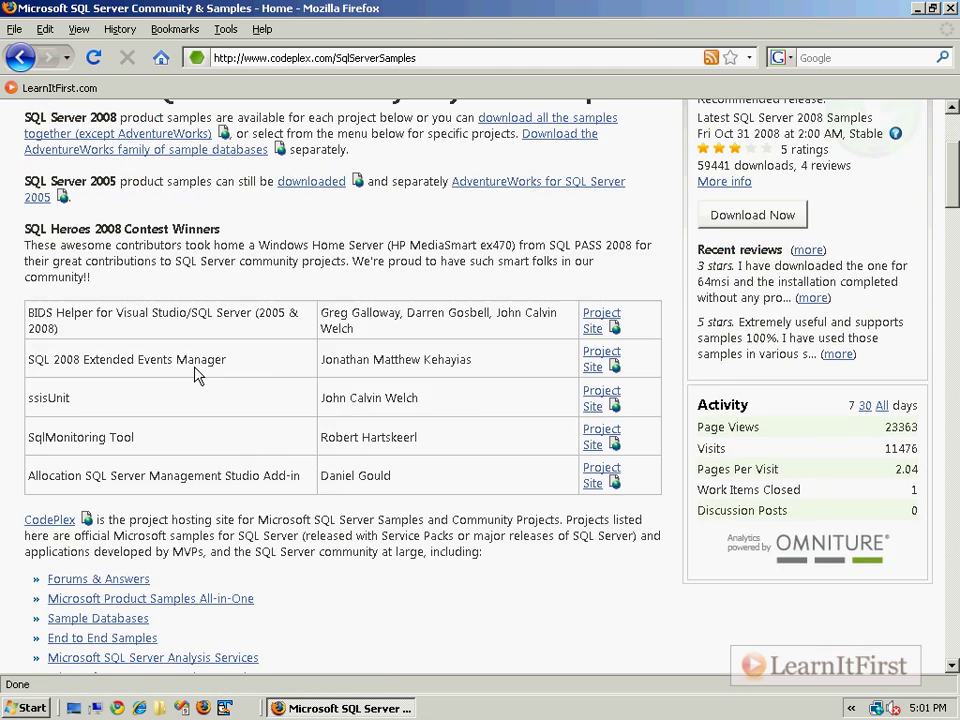
scroll(197, 372, down, 1)
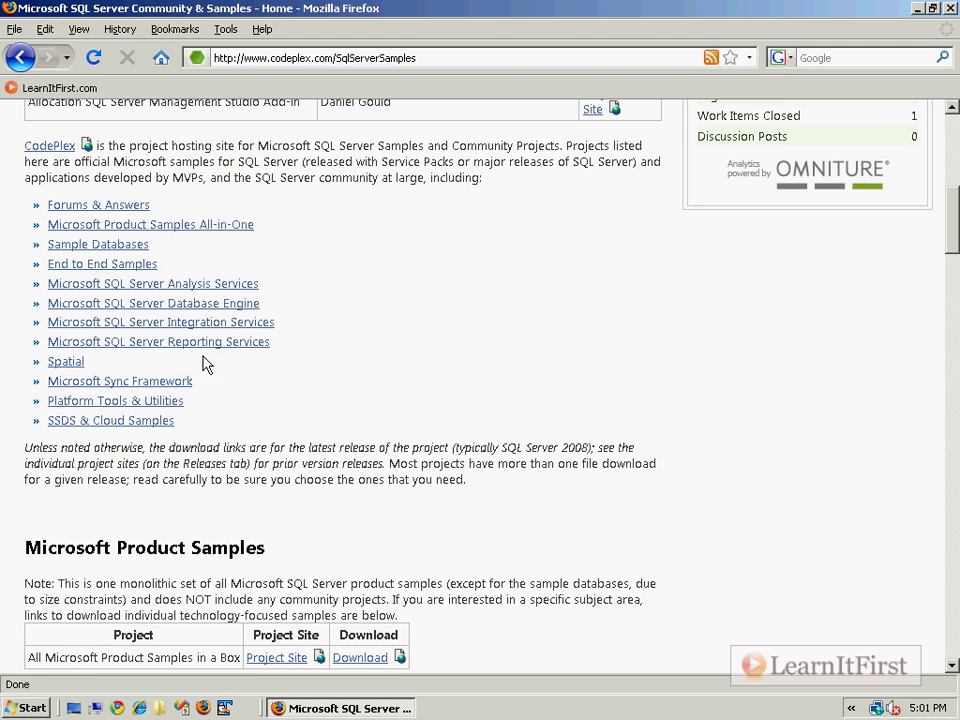
click(90, 252)
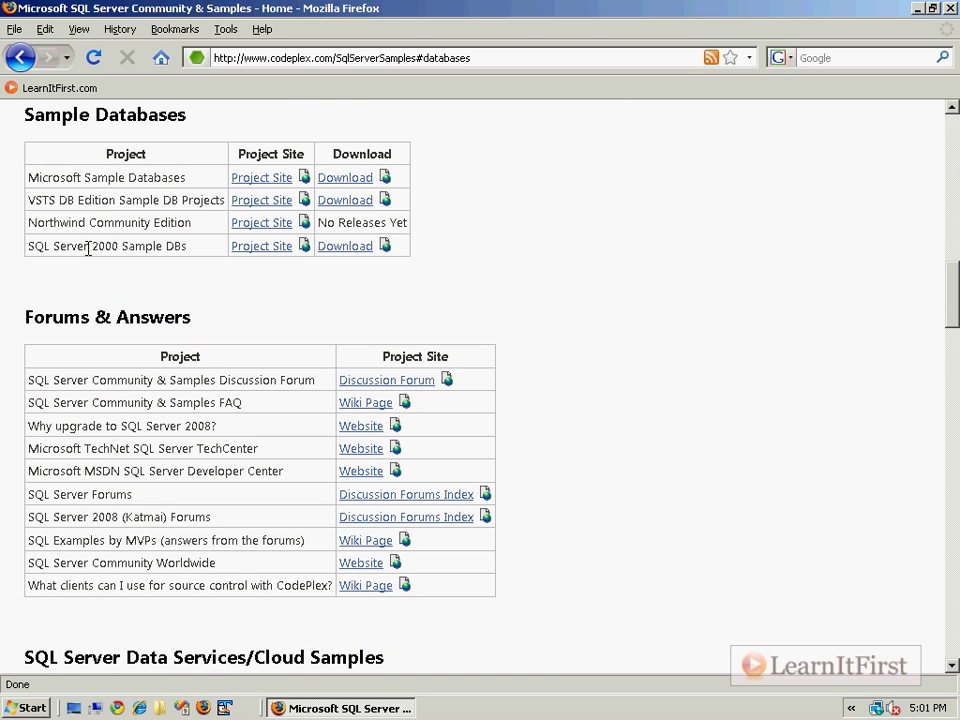
click(258, 181)
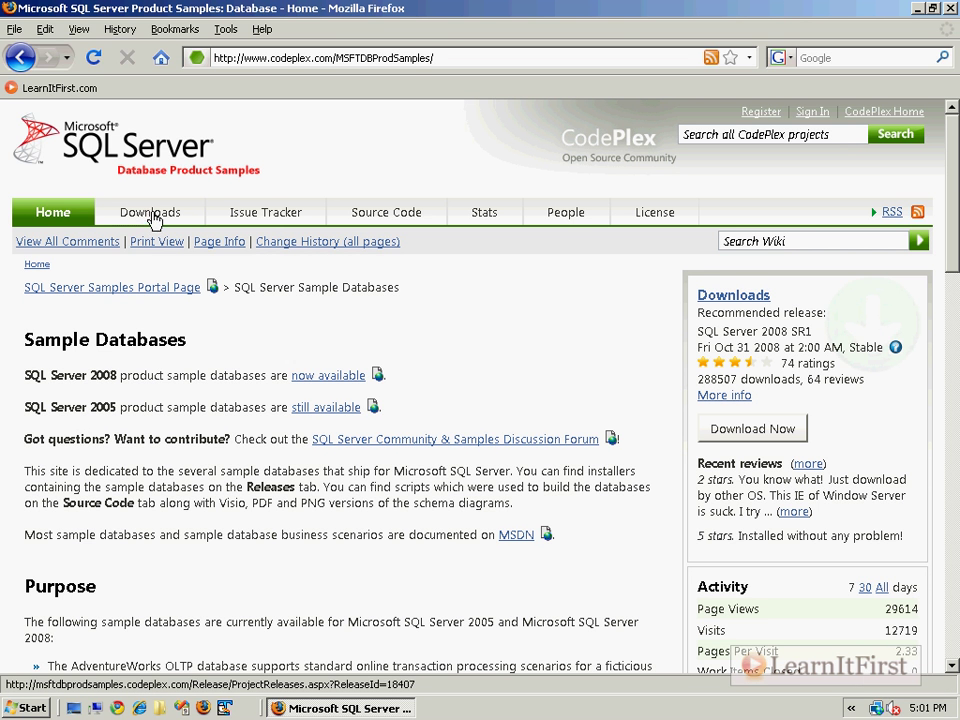
click(171, 211)
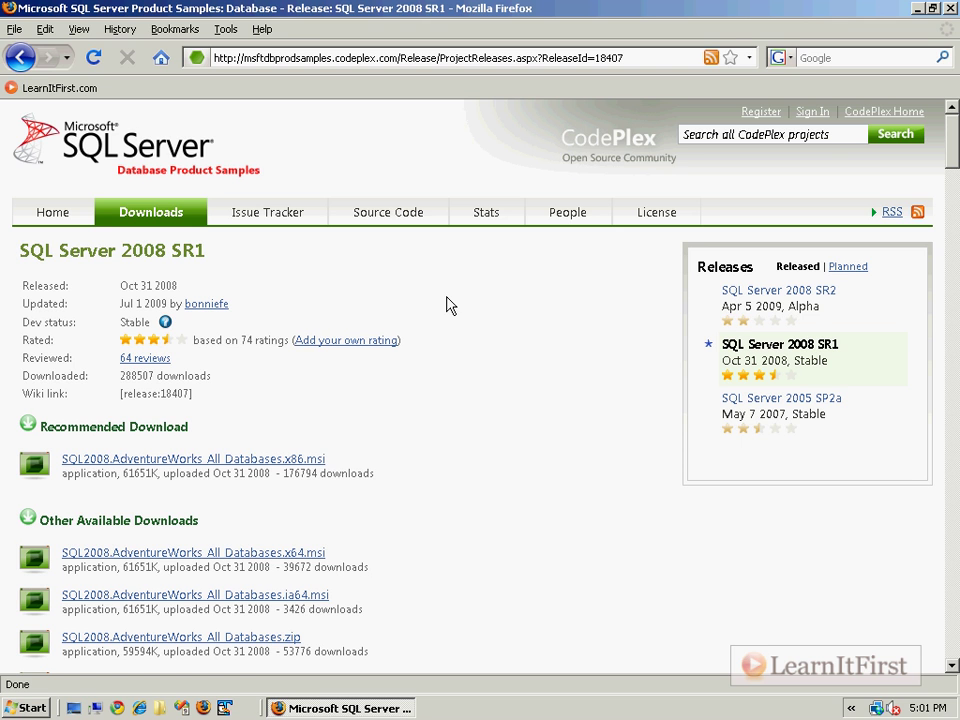
Close the browser and open the Downloads folder inside the LearnItFirst.com user folder
click(949, 8)
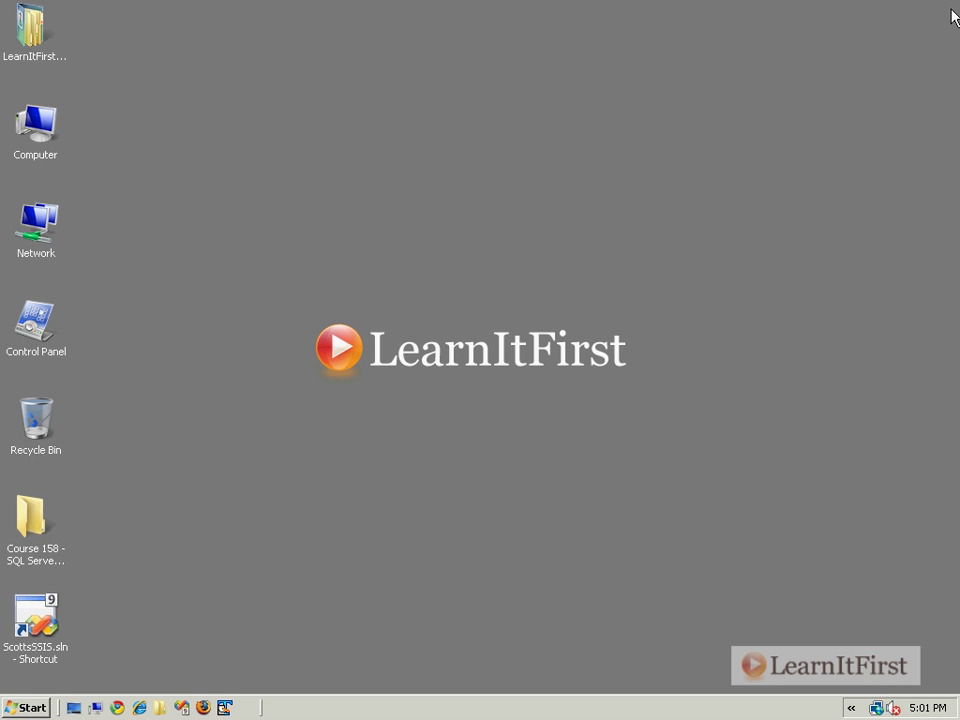
double_click(43, 58)
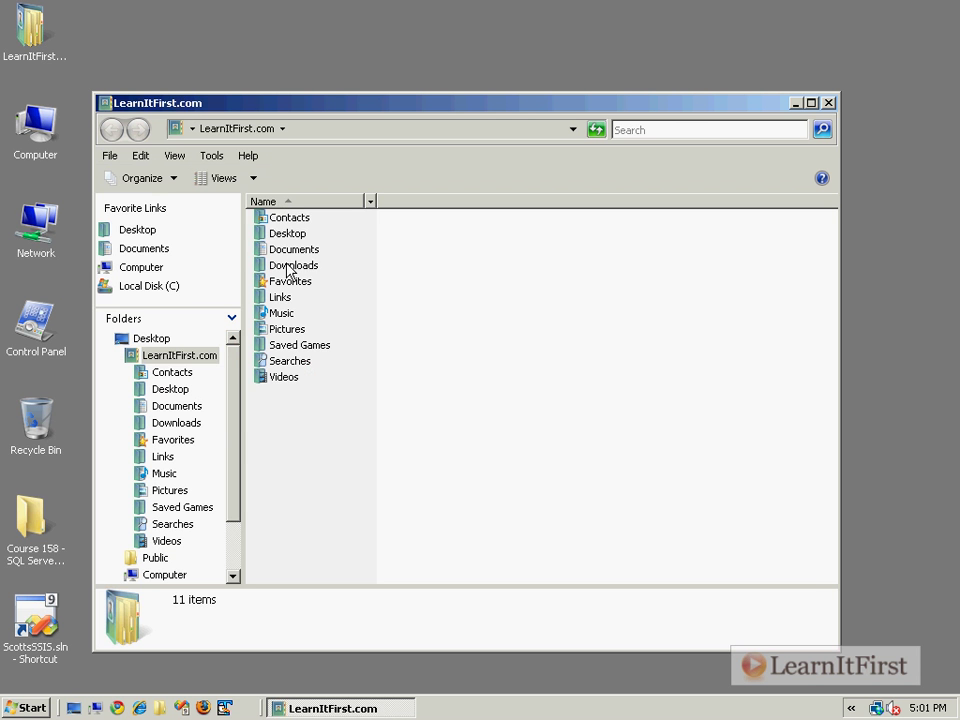
double_click(290, 266)
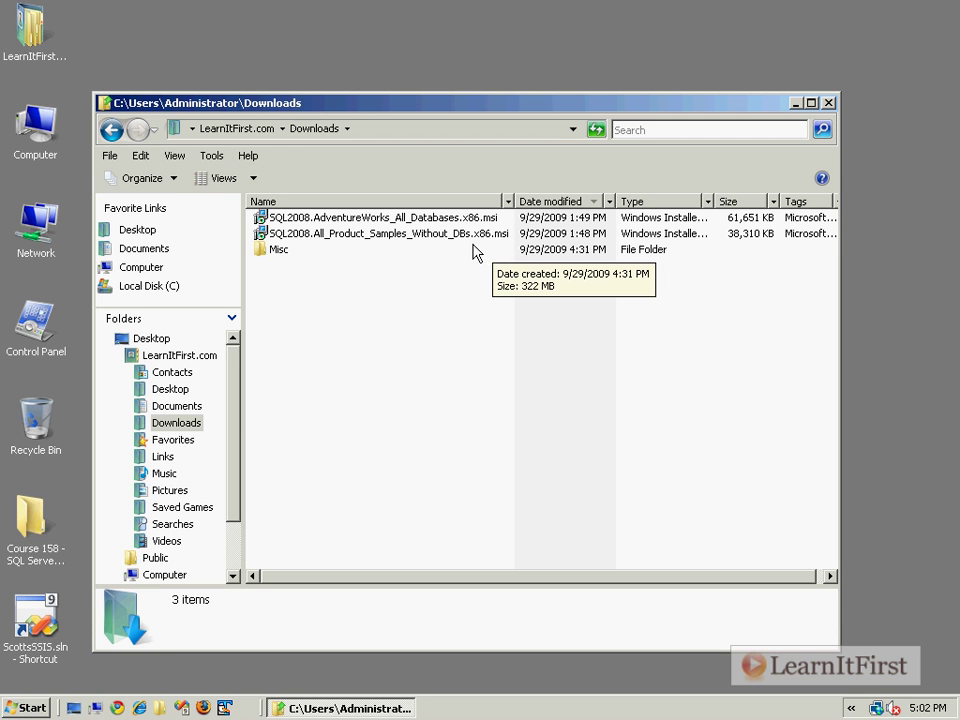
Run SQL2008.AdventureWorks_All_Databases.x86.msi and accept the license agreement to reach the custom setup
double_click(405, 217)
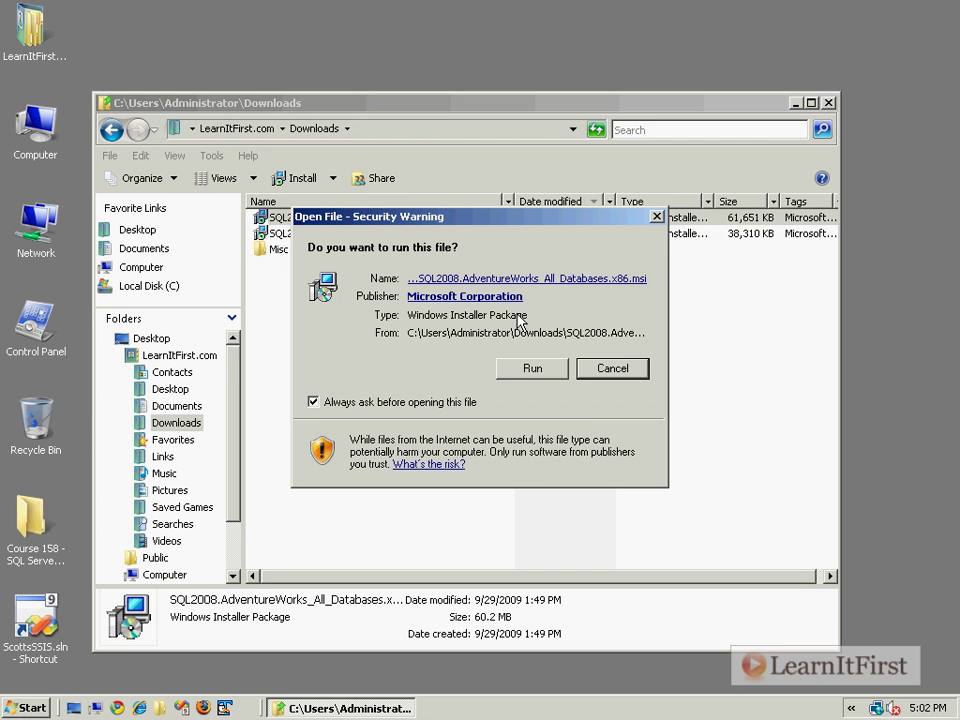
drag(397, 219, 400, 288)
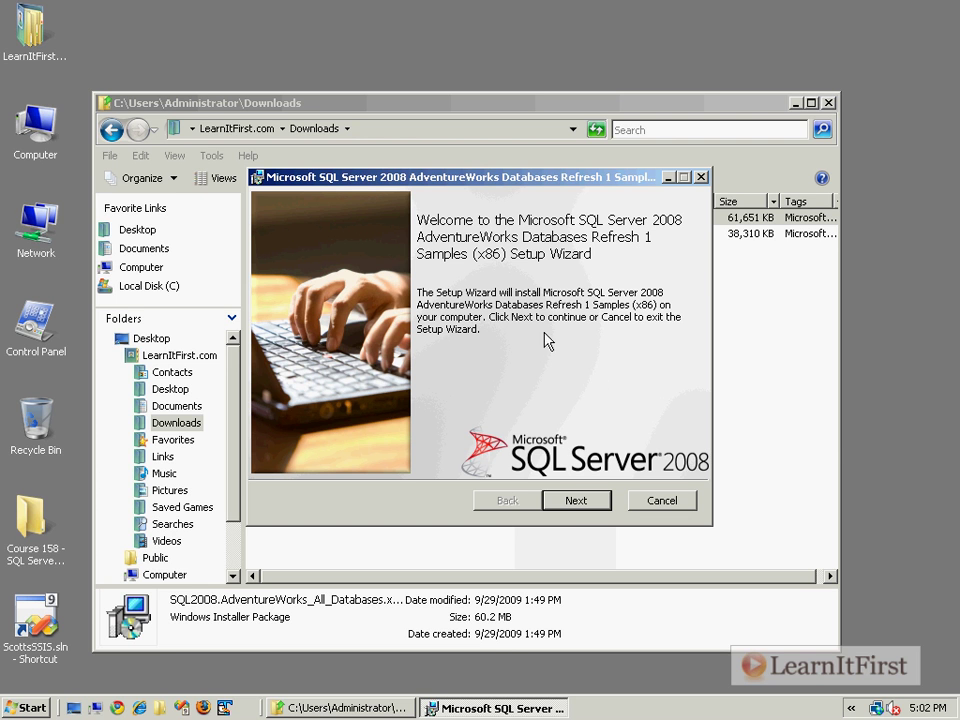
click(552, 493)
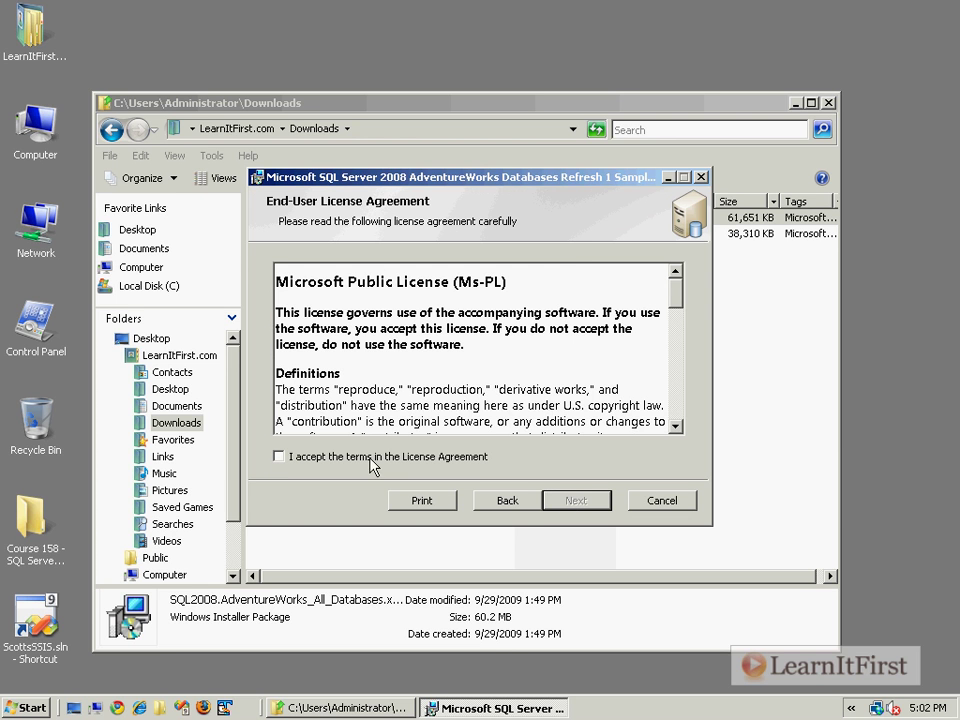
click(390, 463)
click(597, 506)
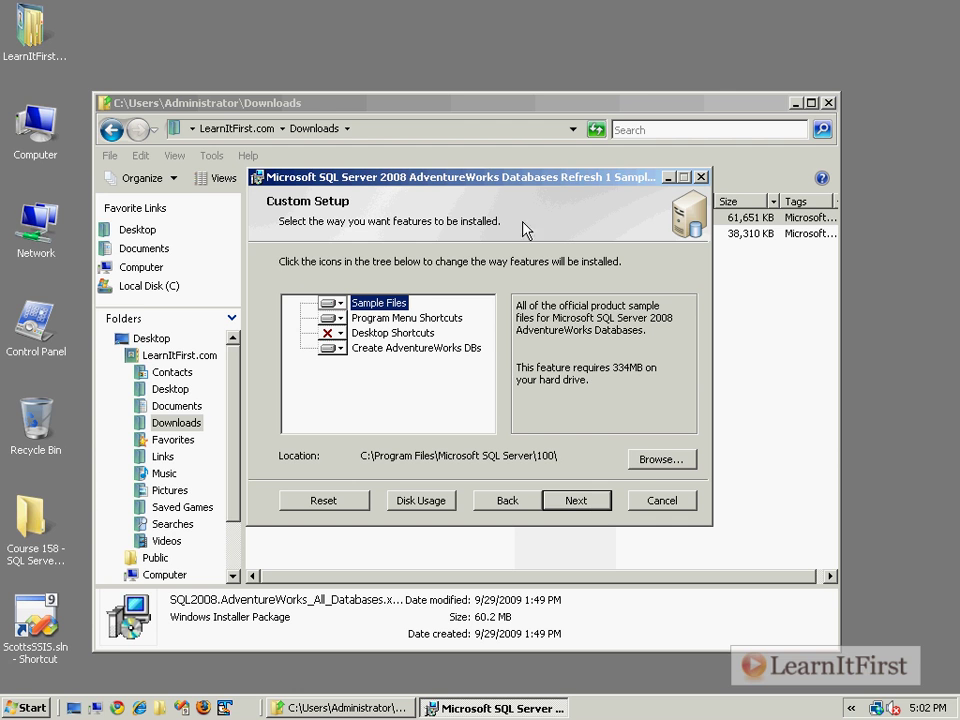
Keep Create AdventureWorks DBs selected, enable the Desktop Shortcuts feature, and continue to the database setup
click(340, 349)
click(341, 355)
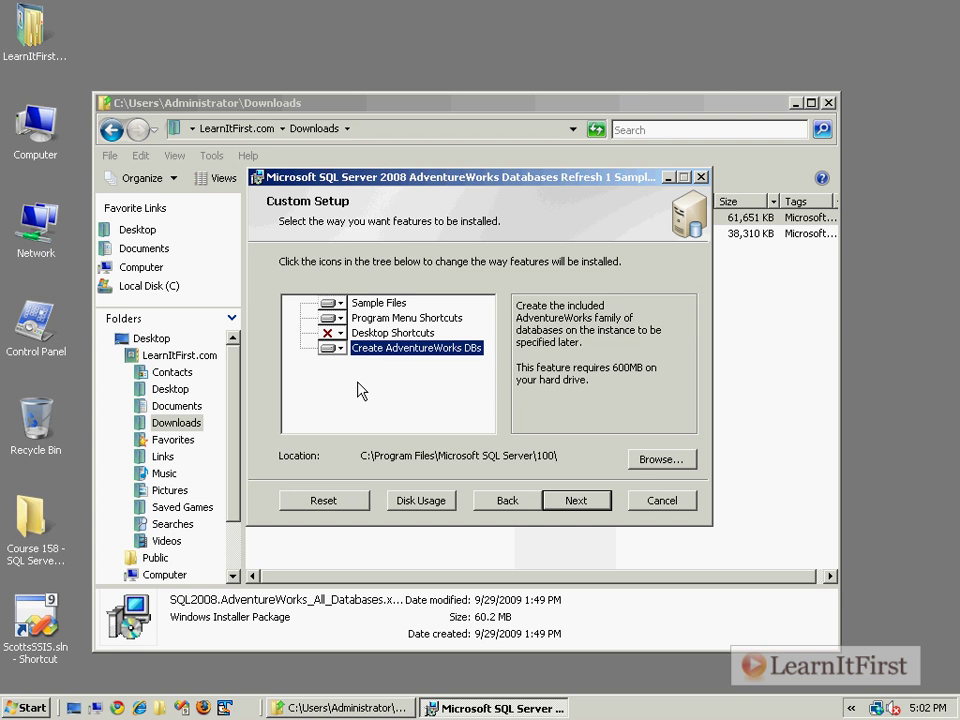
click(334, 333)
click(343, 353)
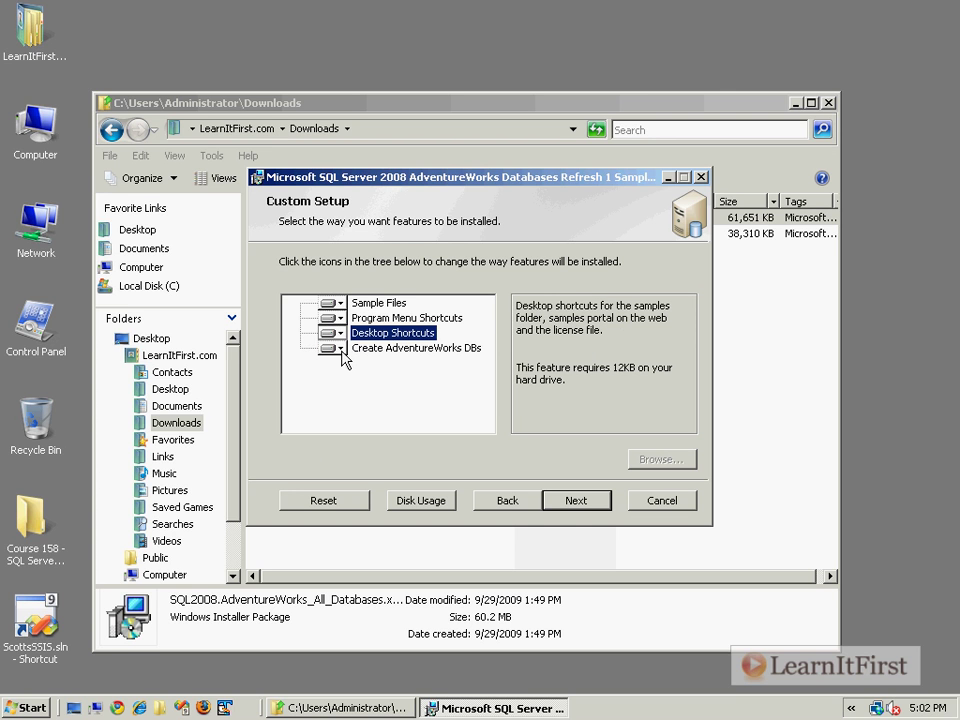
key(Up)
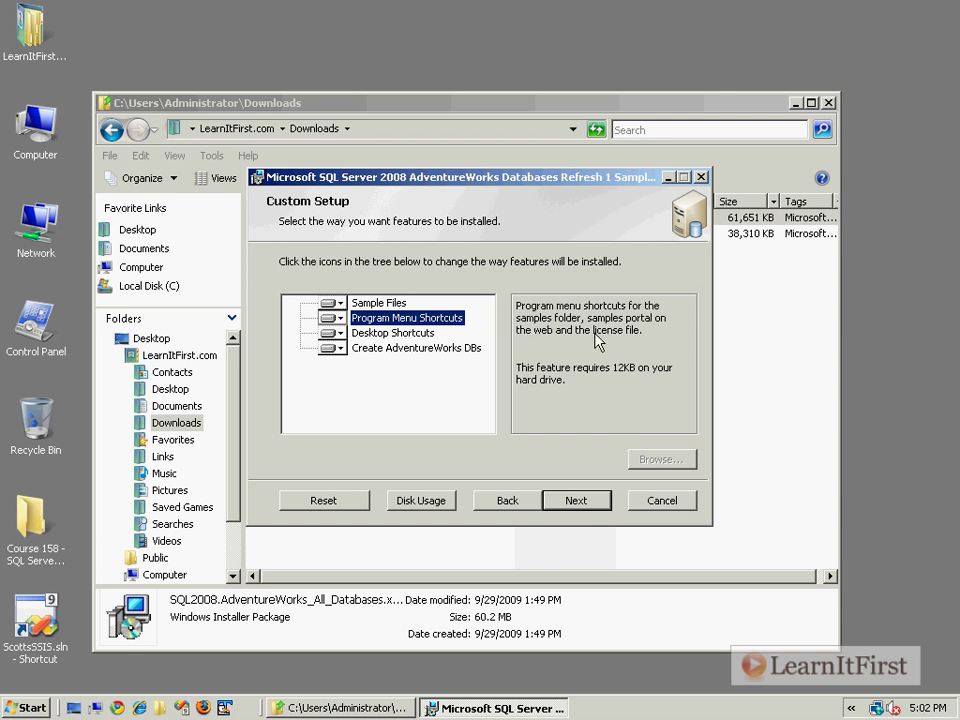
click(584, 507)
Choose MSSQLSERVER as the local database instance, read the FILESTREAM and Full-Text Search warning, and start the AdventureWorks installation
click(506, 458)
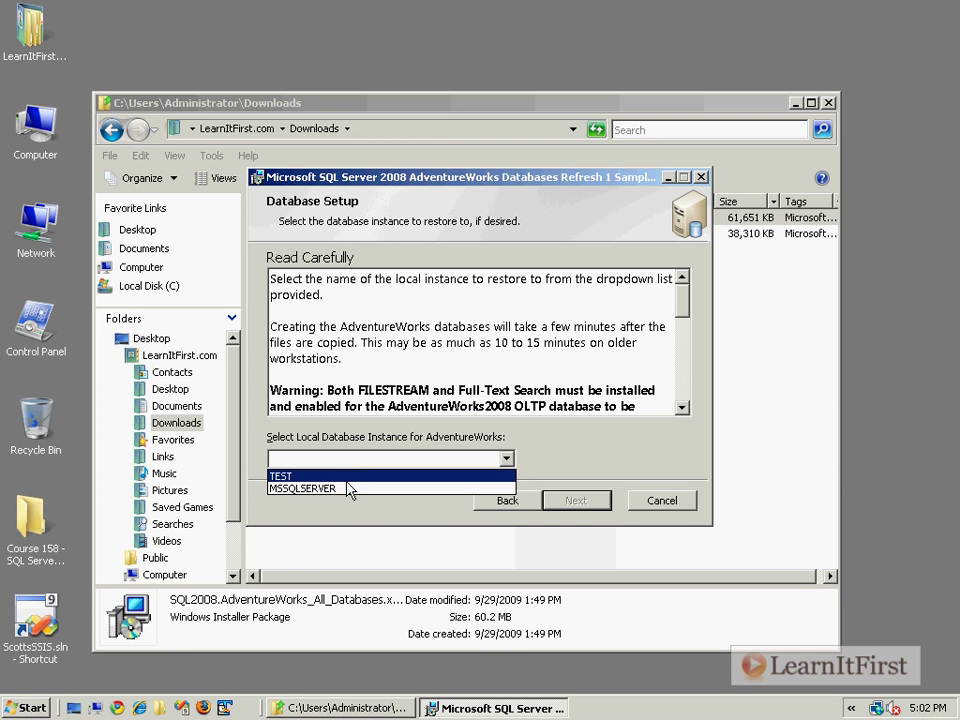
click(428, 489)
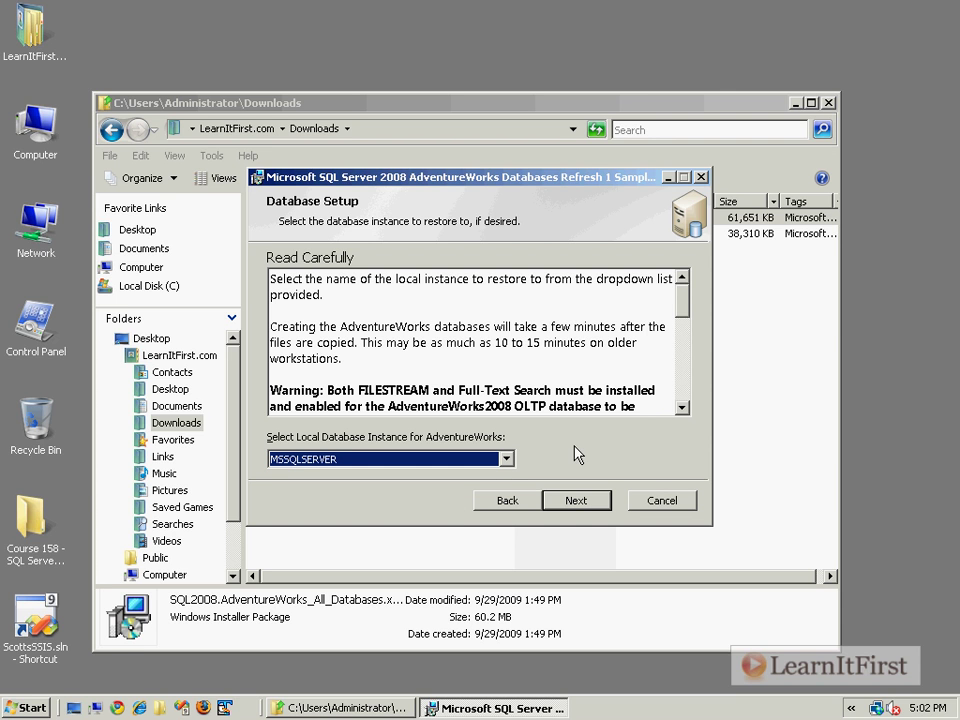
click(682, 408)
click(682, 408)
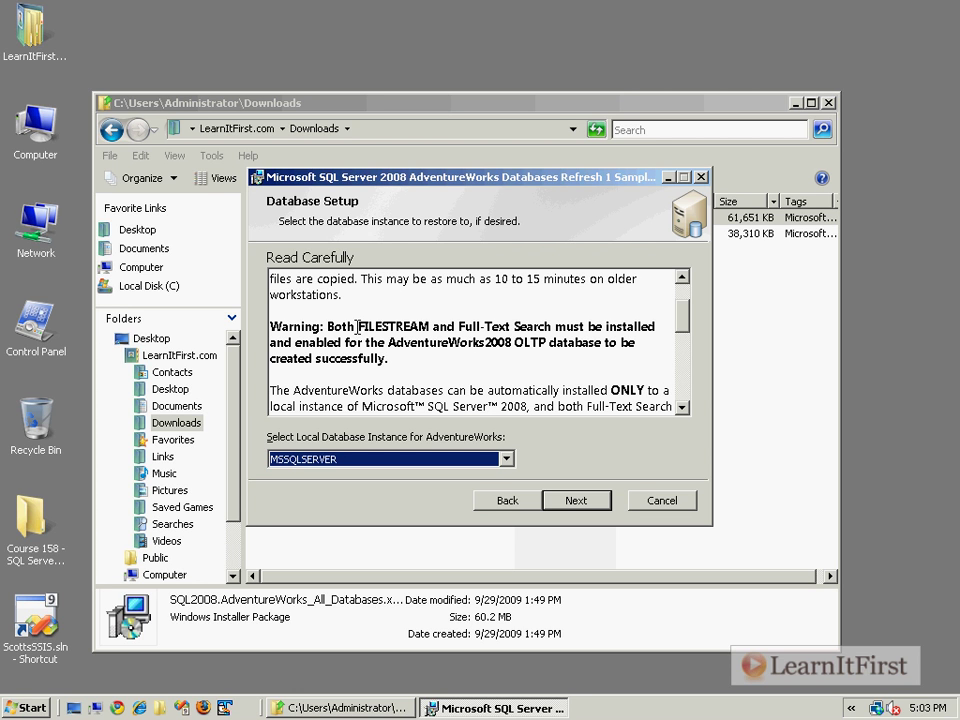
click(575, 501)
click(575, 501)
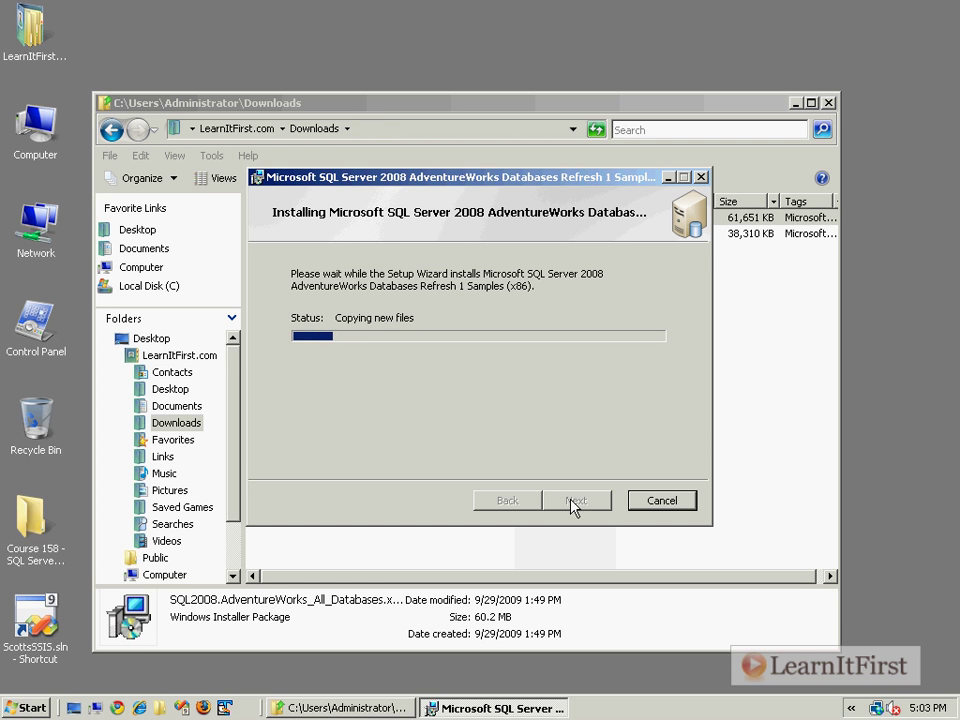
Return to the Downloads folder and run the SQL2008.All_Product_Samples_Without_DBs.x86.msi installer
click(450, 112)
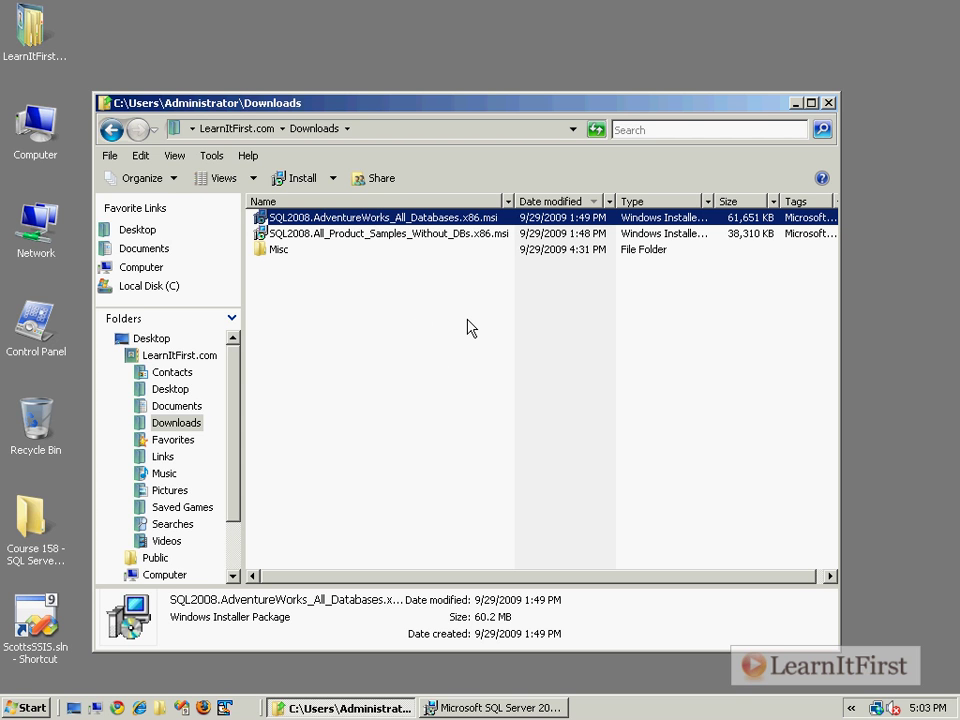
double_click(388, 242)
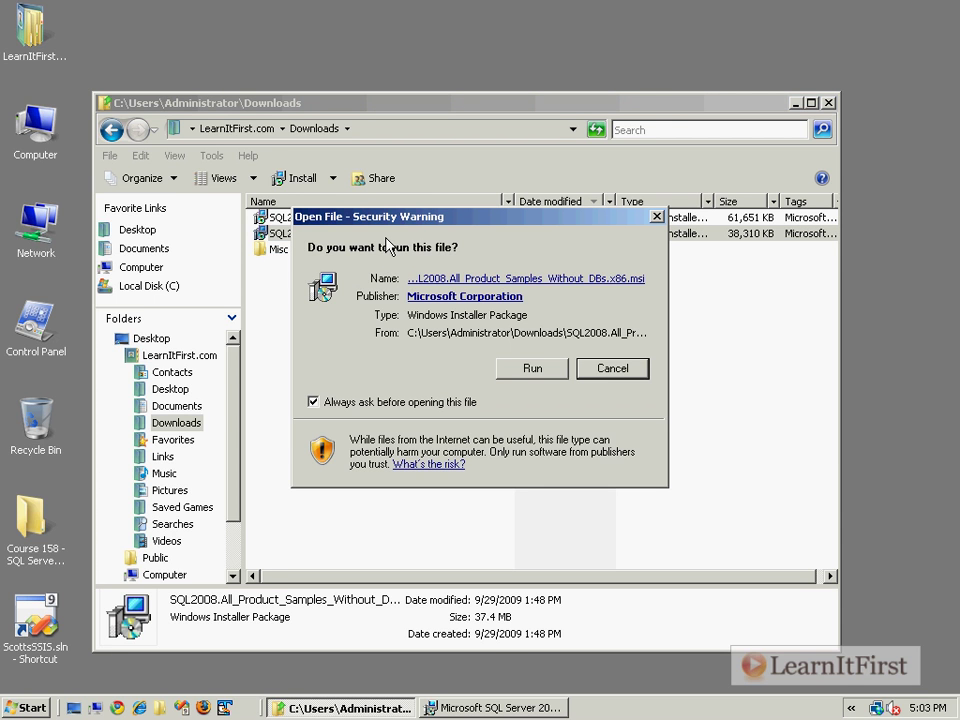
click(535, 370)
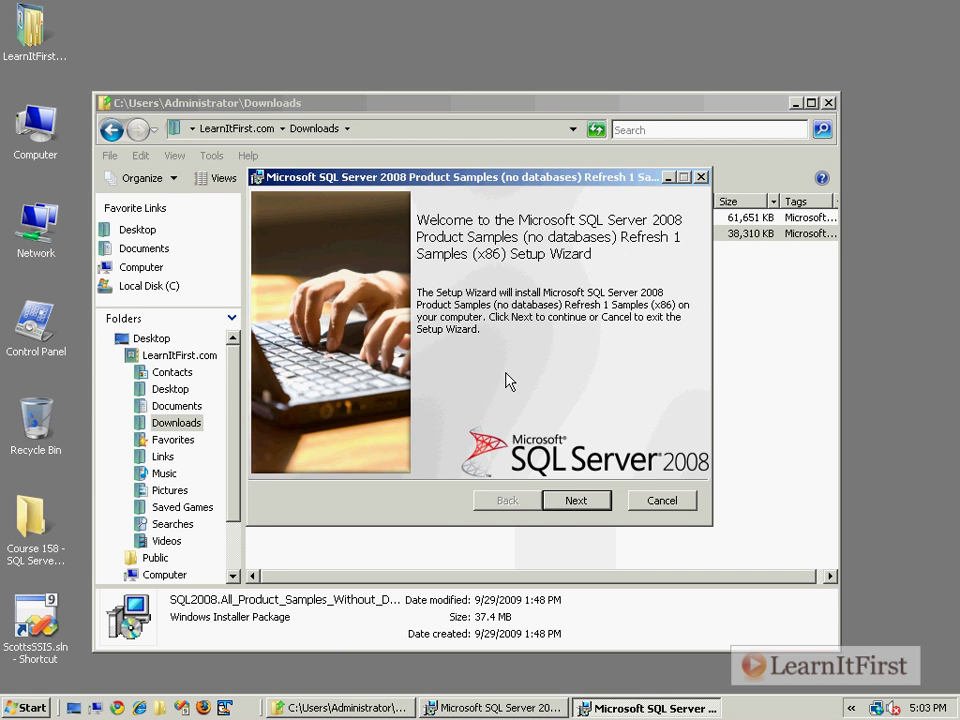
Accept the license agreement in the SQL Server 2008 Product Samples wizard and continue to the custom setup
click(570, 500)
click(414, 457)
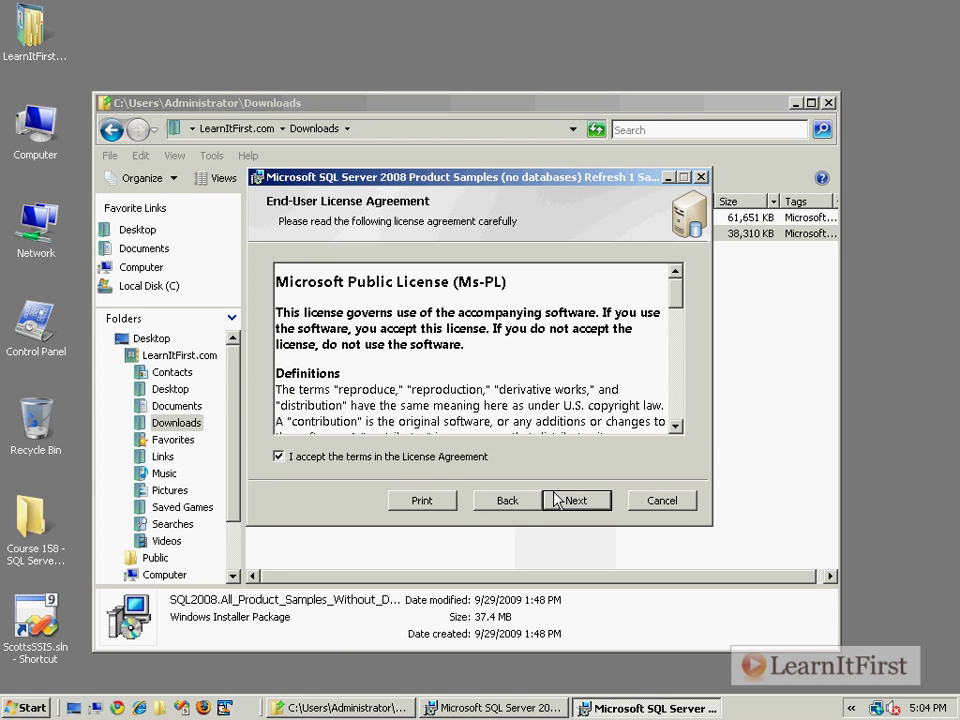
click(575, 500)
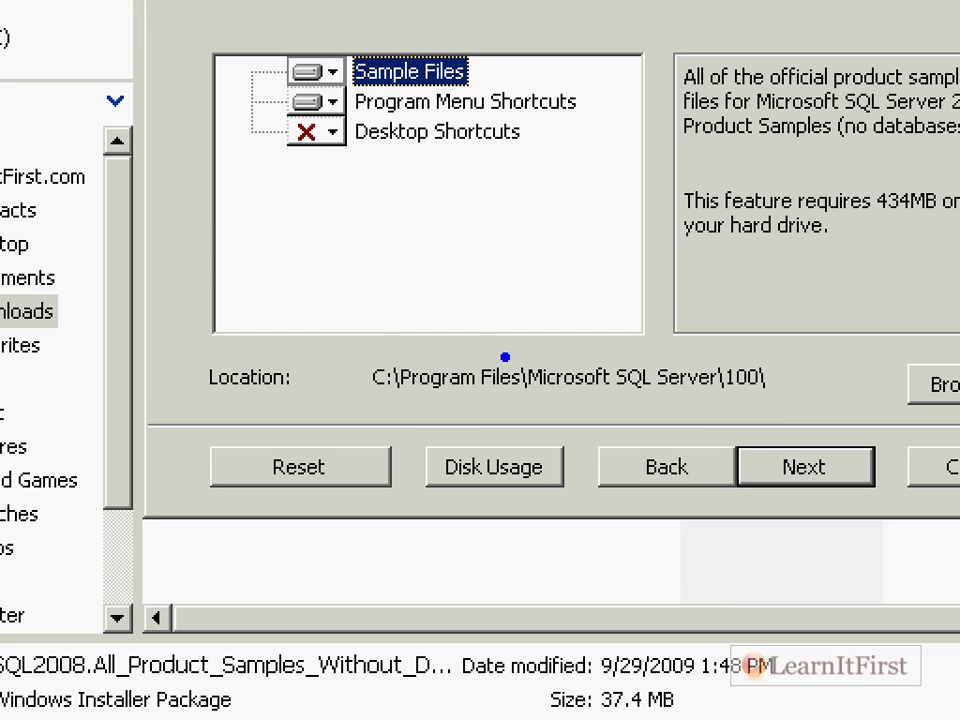
Enable the Desktop Shortcuts feature for local installation and start installing the product samples
drag(338, 351, 865, 410)
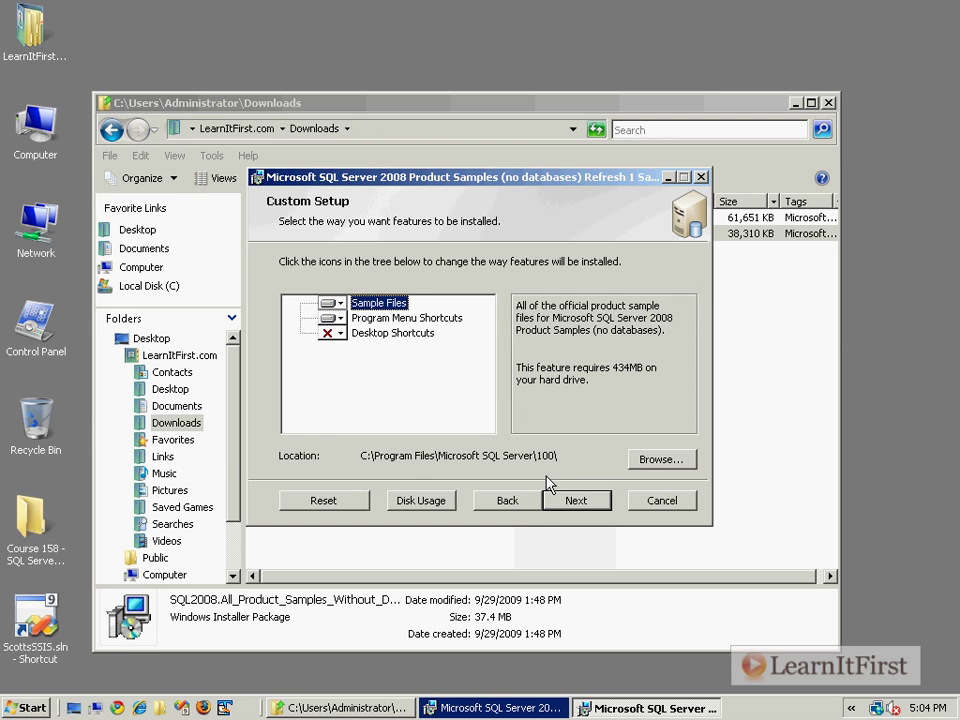
click(333, 333)
click(346, 352)
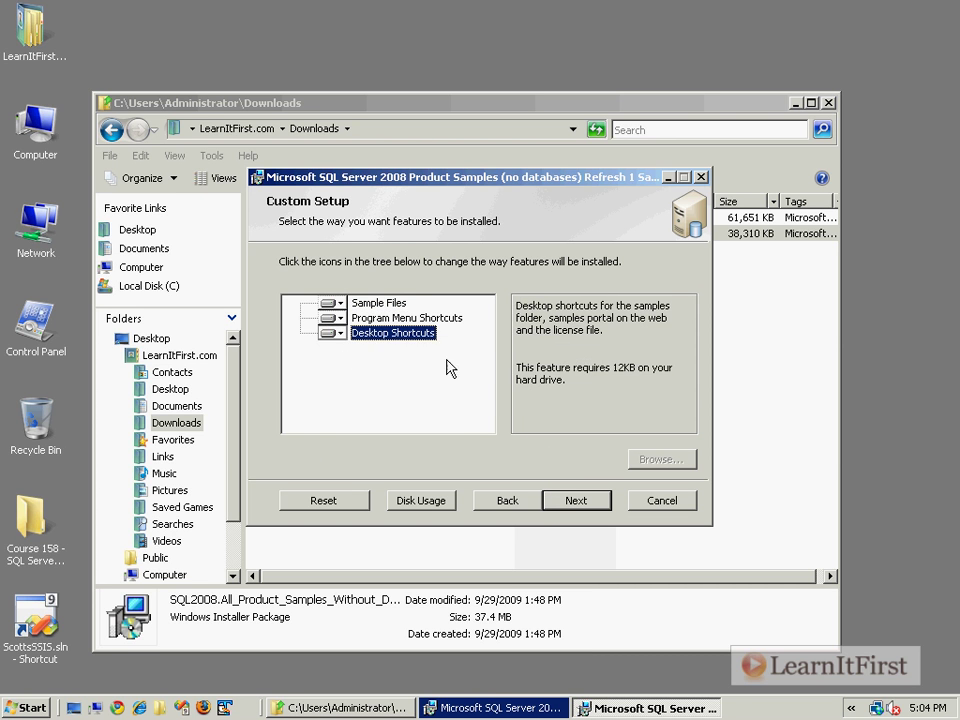
click(575, 500)
click(575, 500)
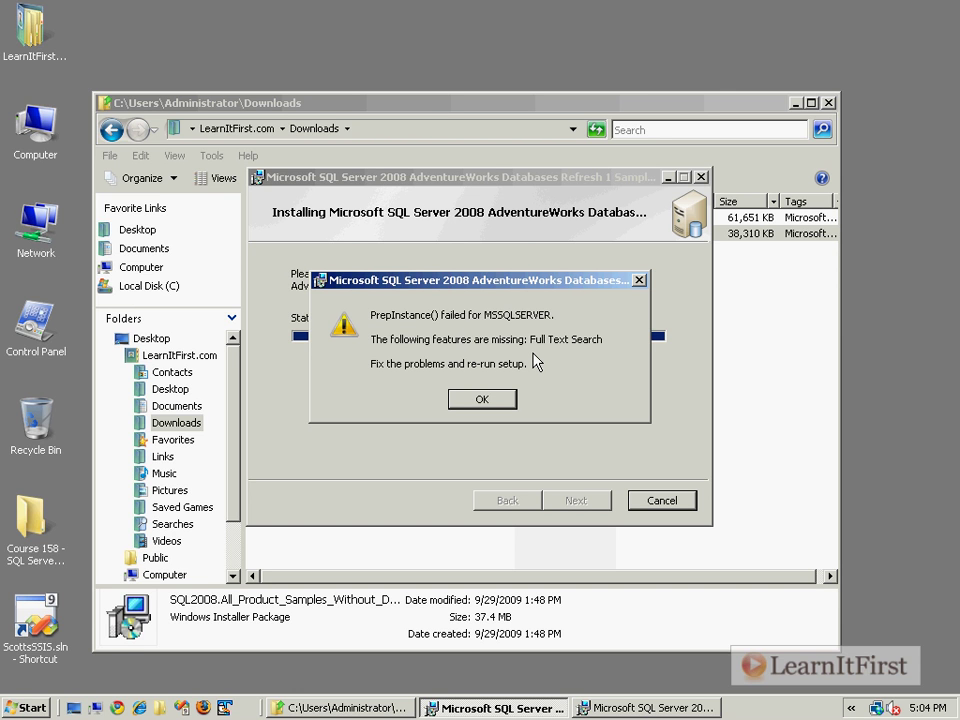
Dismiss the AdventureWorks setup error and exit its setup wizard
click(498, 398)
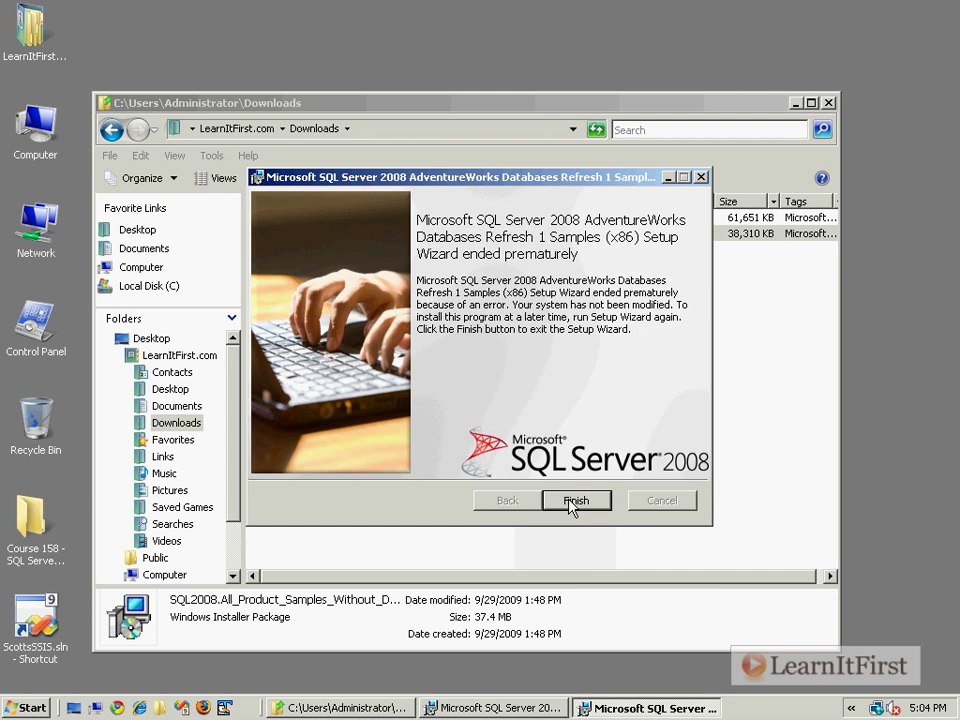
click(574, 499)
click(428, 404)
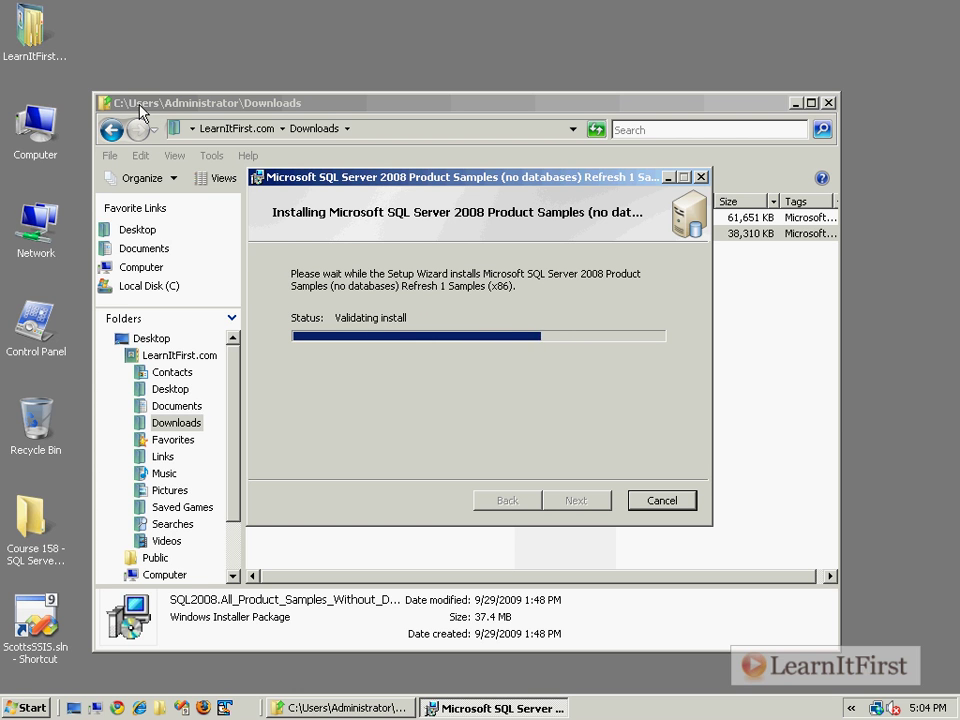
Open Computer, launch SQL Server 2008 setup from CD Drive (G:) SQLFULL_ENU, and close the Computer window
click(46, 157)
double_click(46, 157)
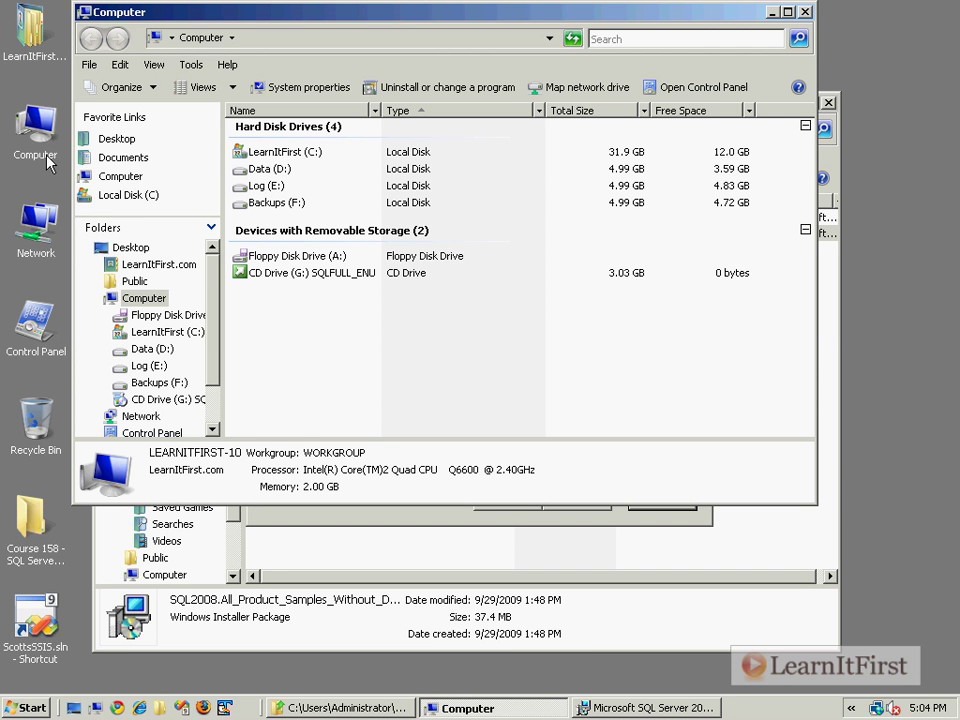
mouse_move(338, 280)
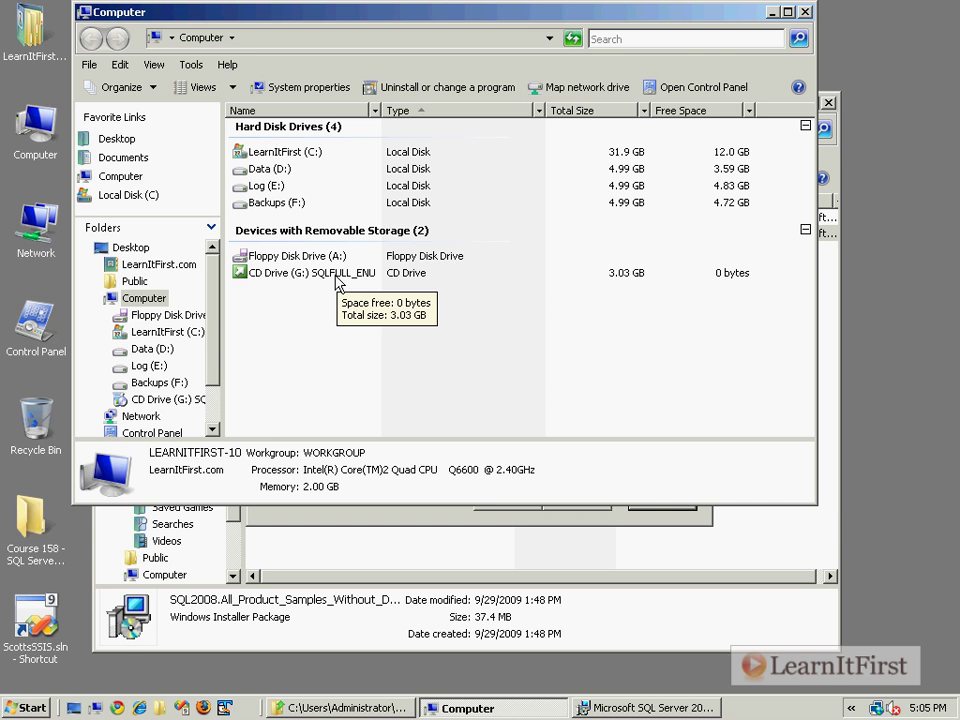
double_click(336, 278)
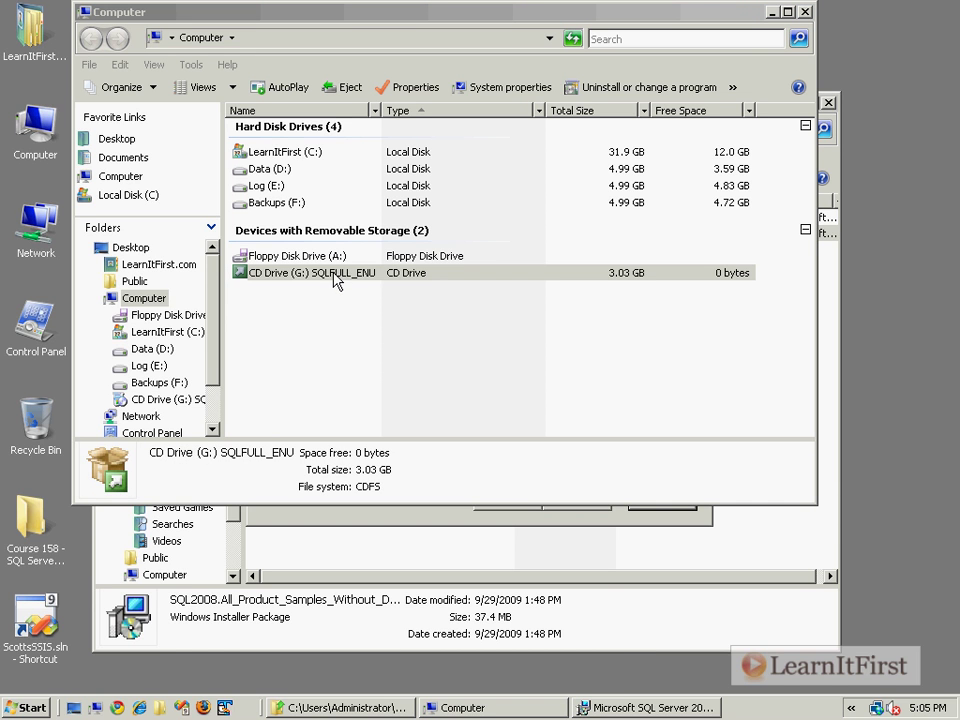
click(805, 13)
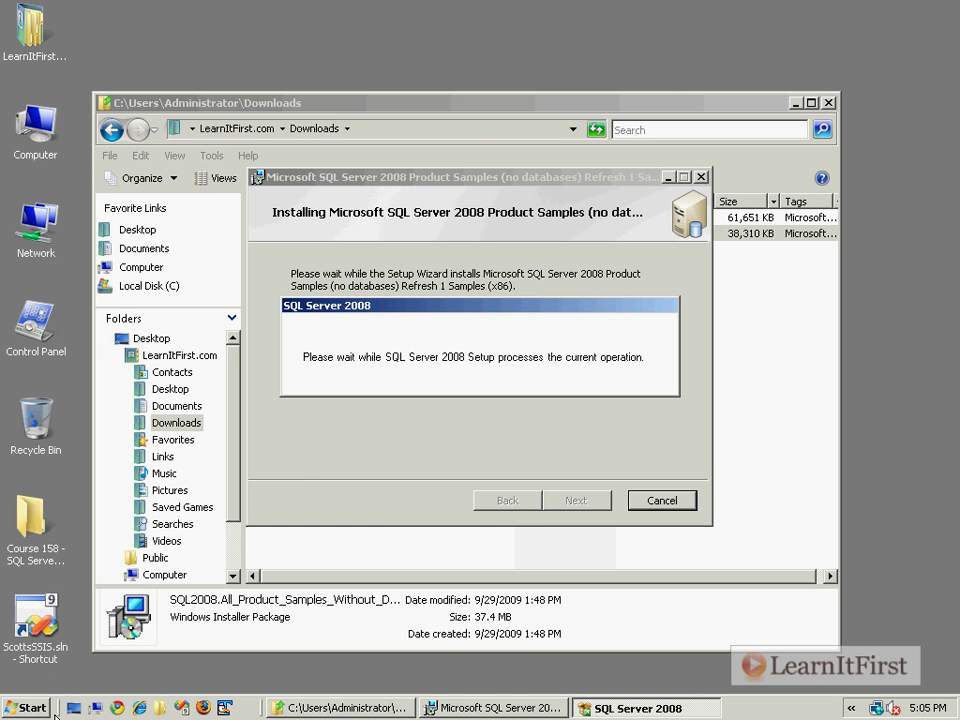
Open Programs and Features from Control Panel to display the installed programs
click(33, 708)
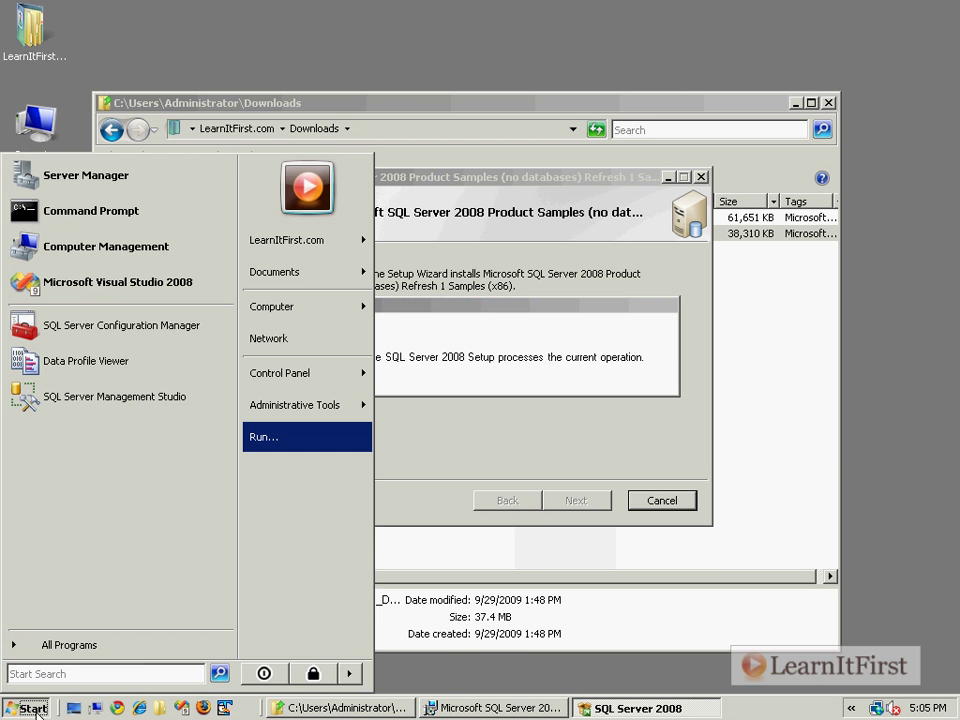
click(328, 384)
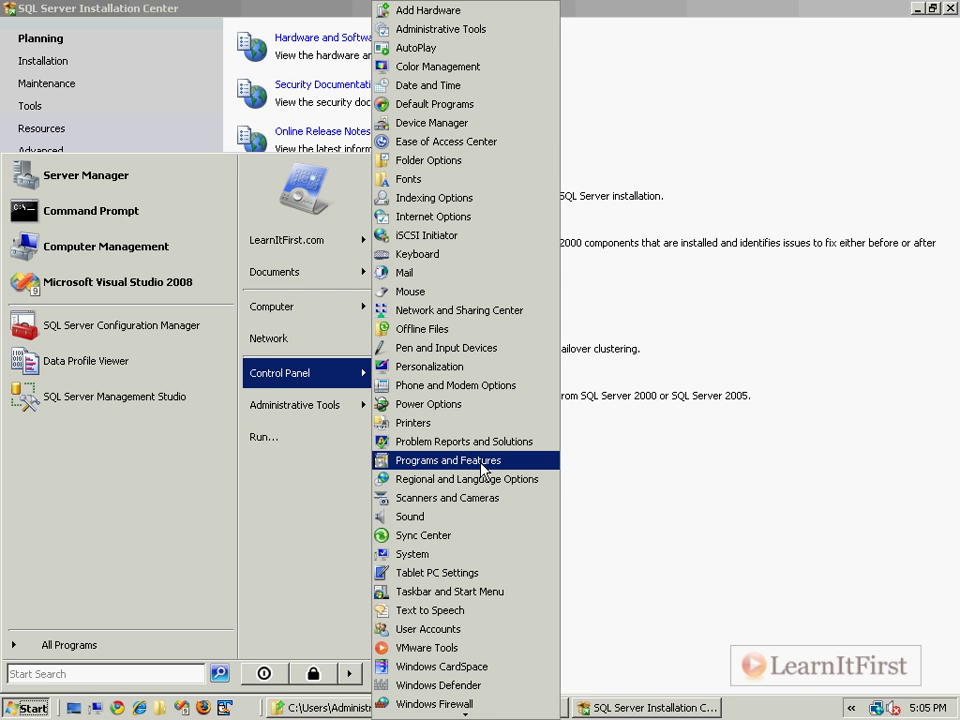
click(482, 468)
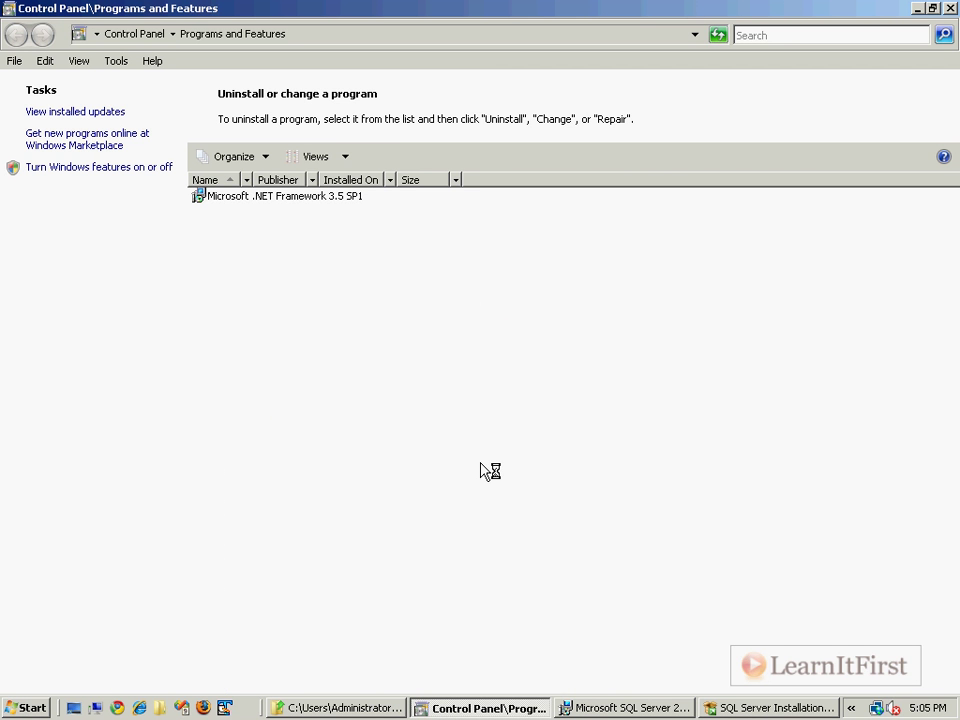
click(346, 157)
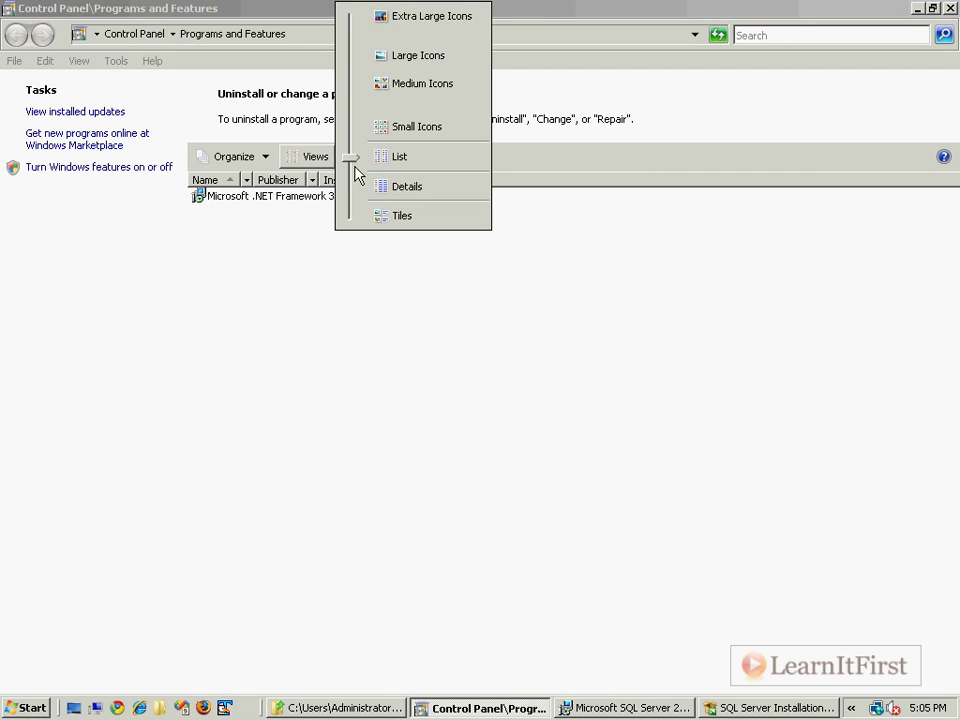
click(396, 160)
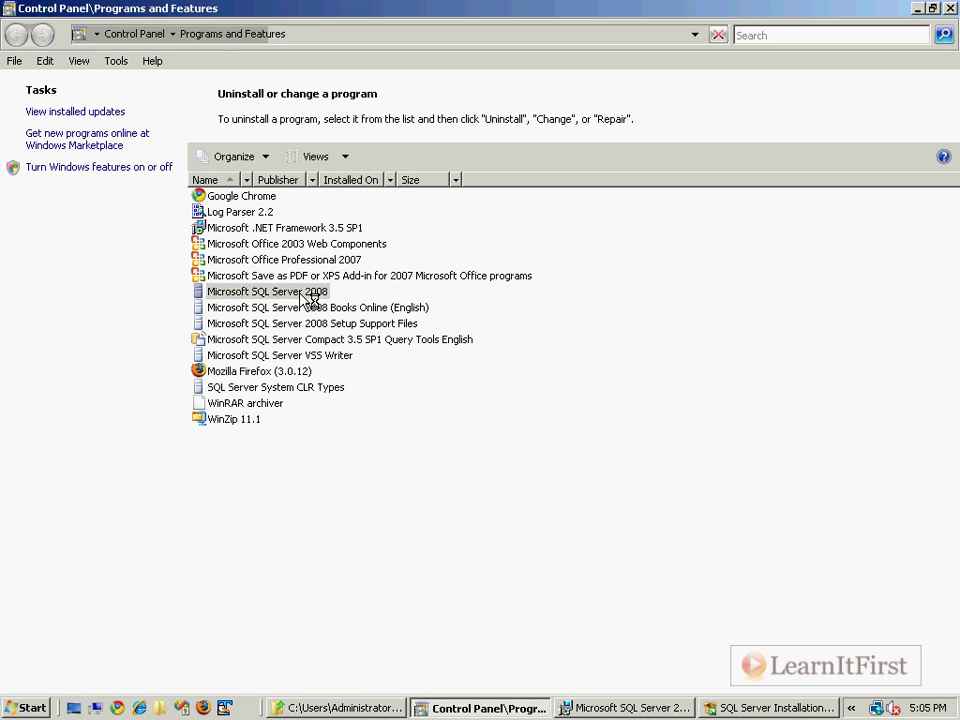
Open the Uninstall/Change options for Microsoft SQL Server 2008 and choose to add features
click(318, 294)
right_click(321, 330)
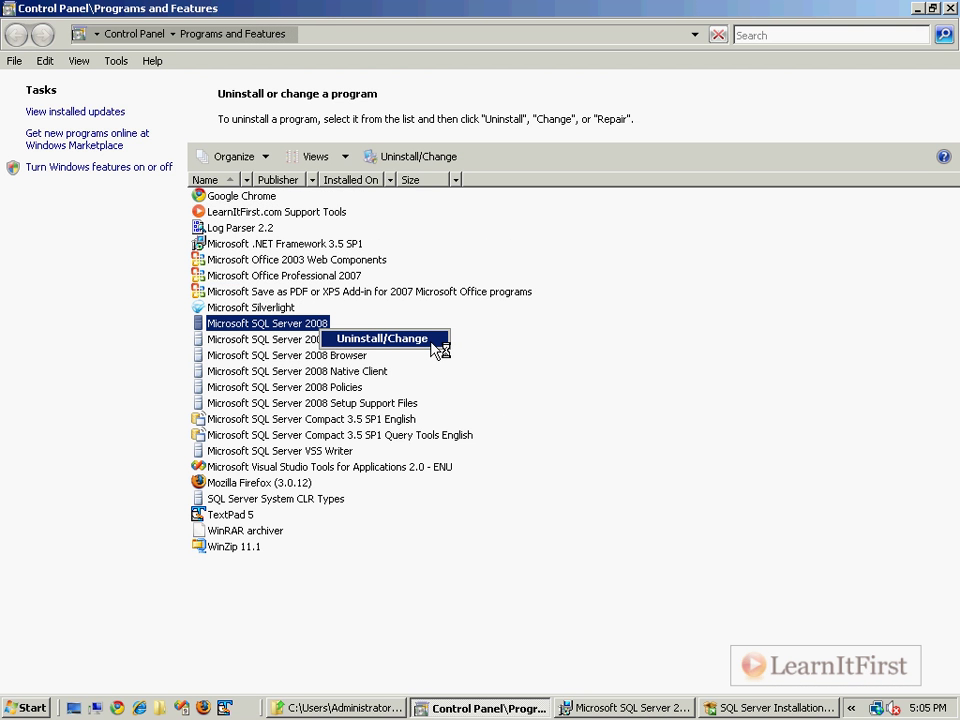
click(432, 340)
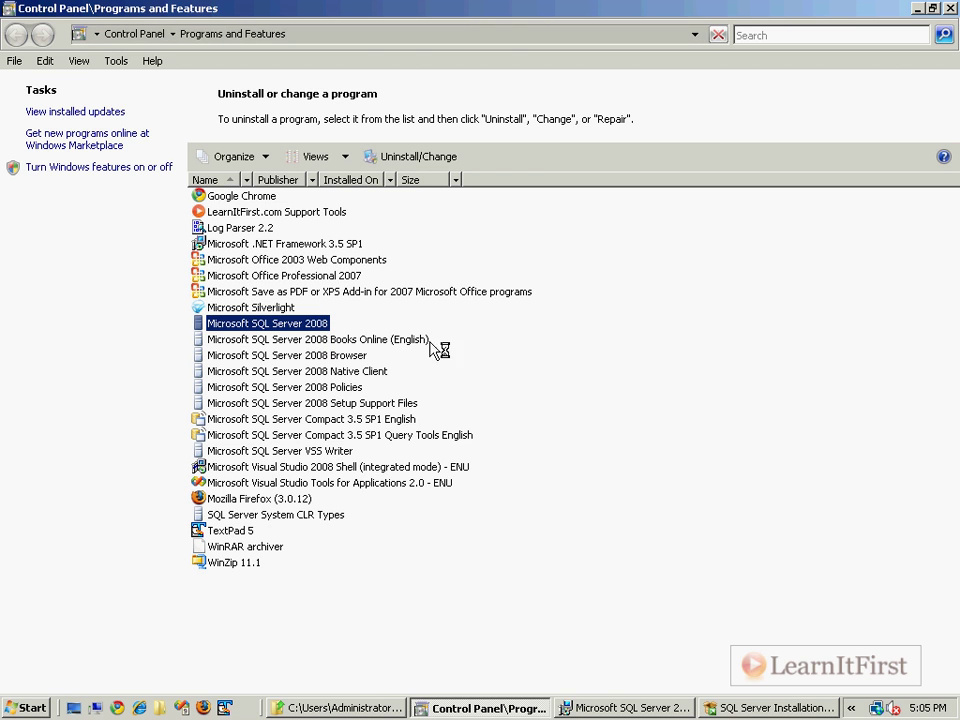
click(413, 275)
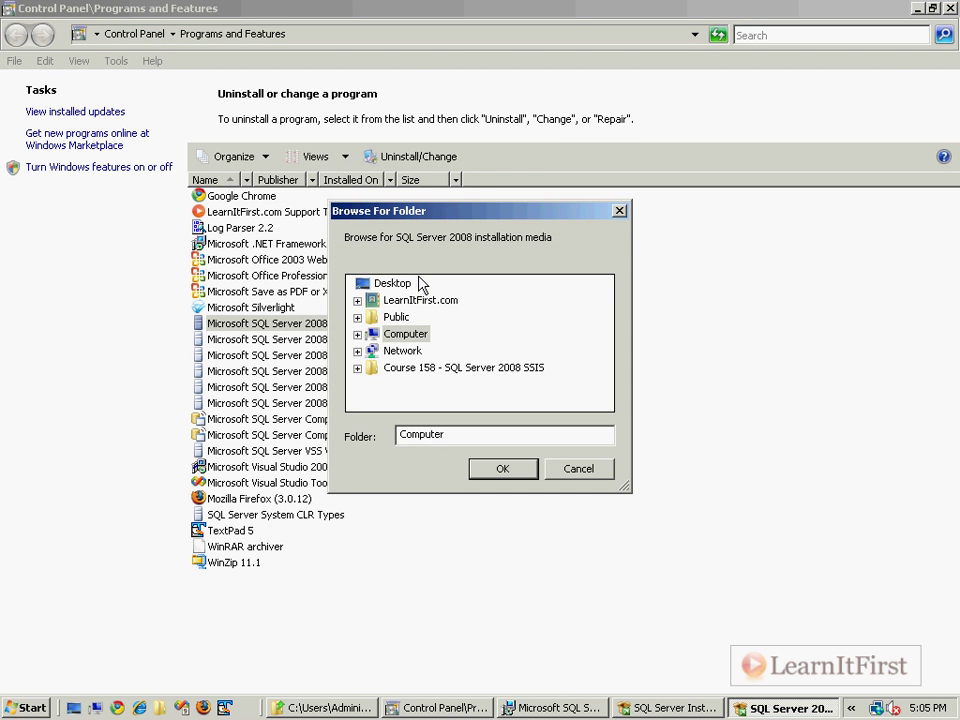
Browse to CD Drive (G:) SQLFULL_ENU as the installation media, cancel the feature change, and close Programs and Features
click(420, 352)
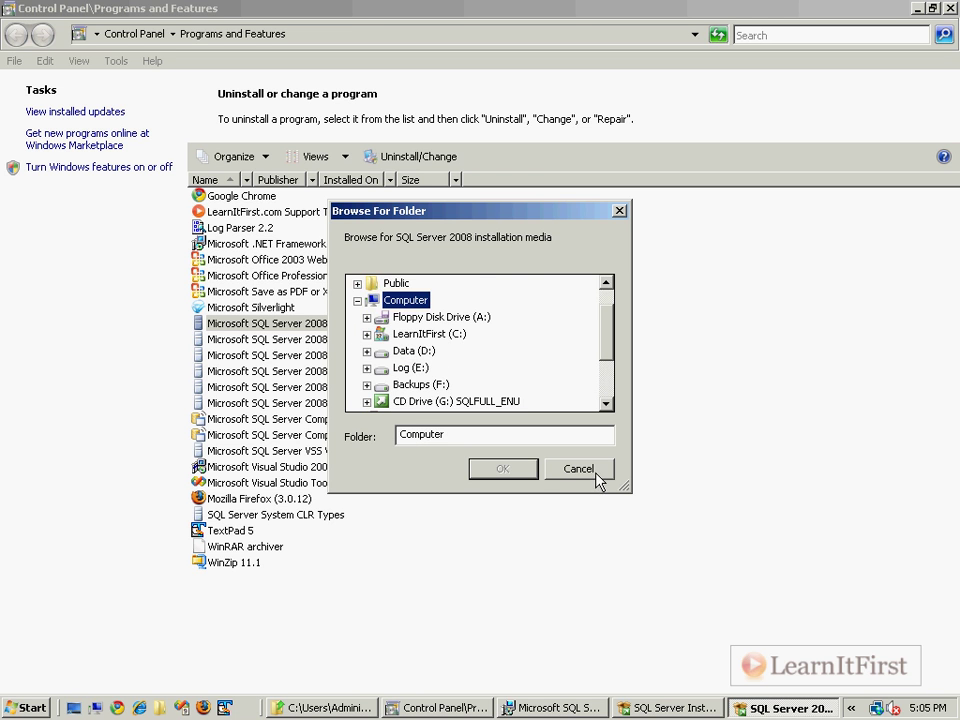
click(458, 402)
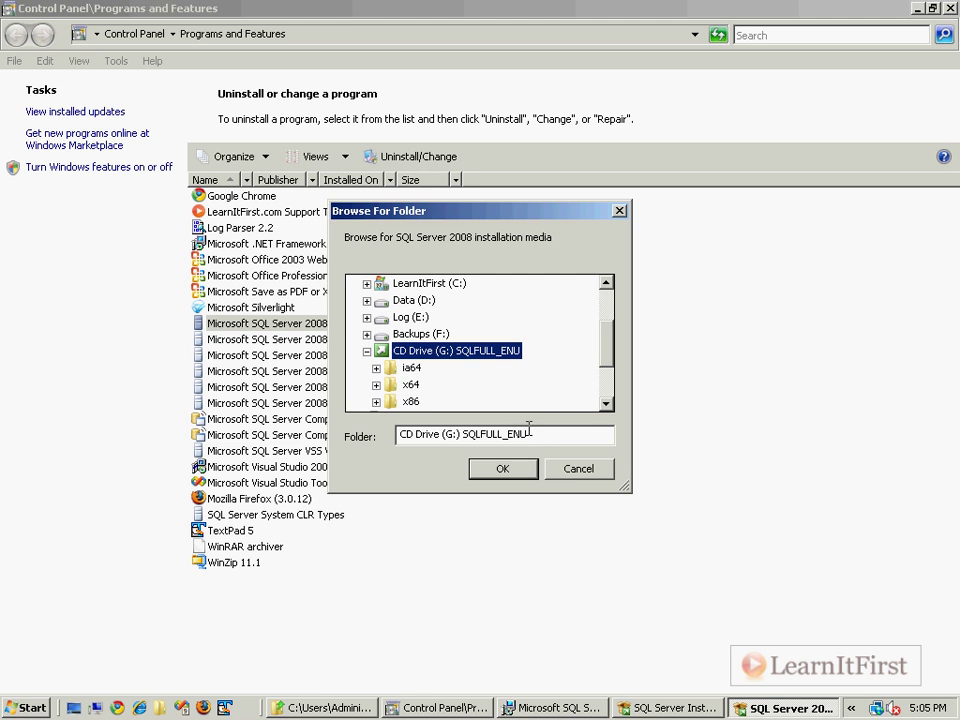
click(592, 472)
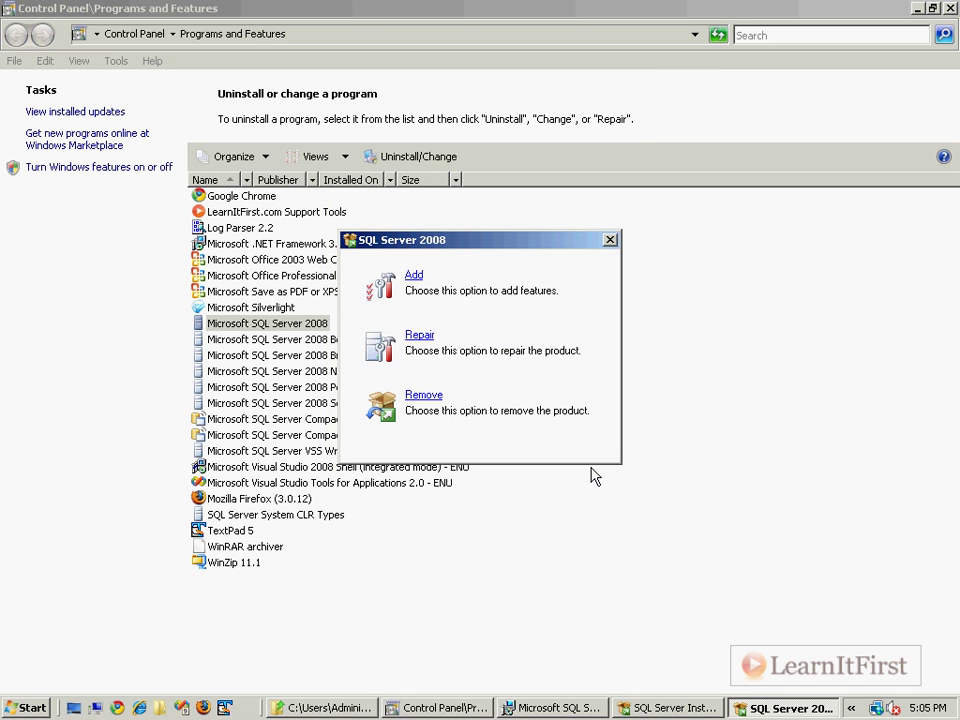
click(609, 240)
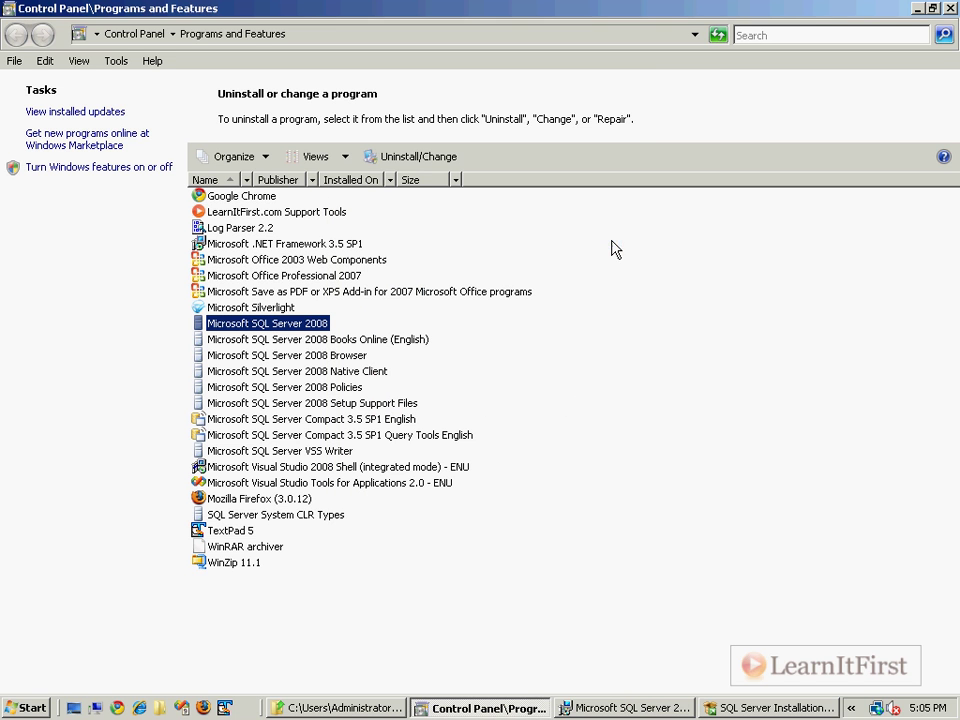
click(950, 9)
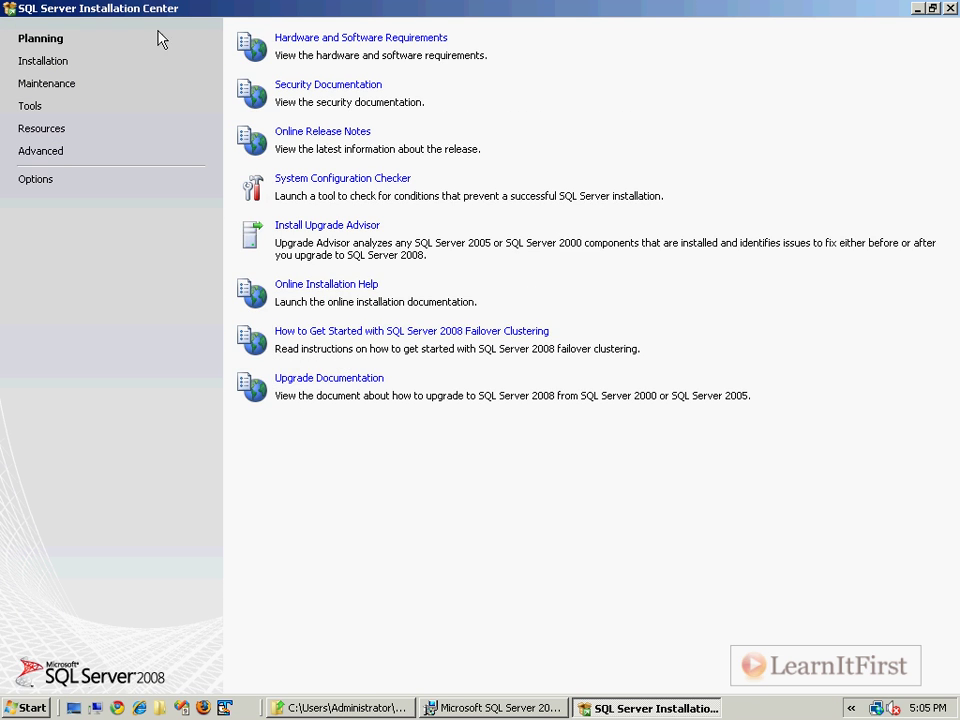
In SQL Server Installation Center, launch the wizard for a new stand-alone installation or adding features to an existing installation
click(50, 63)
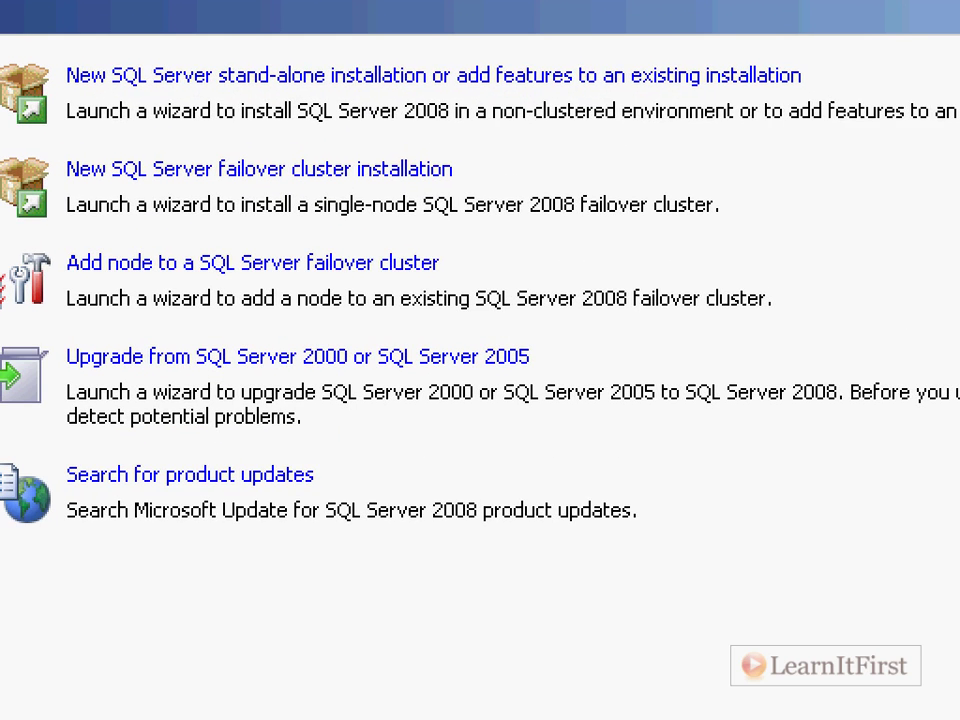
drag(422, 99, 623, 96)
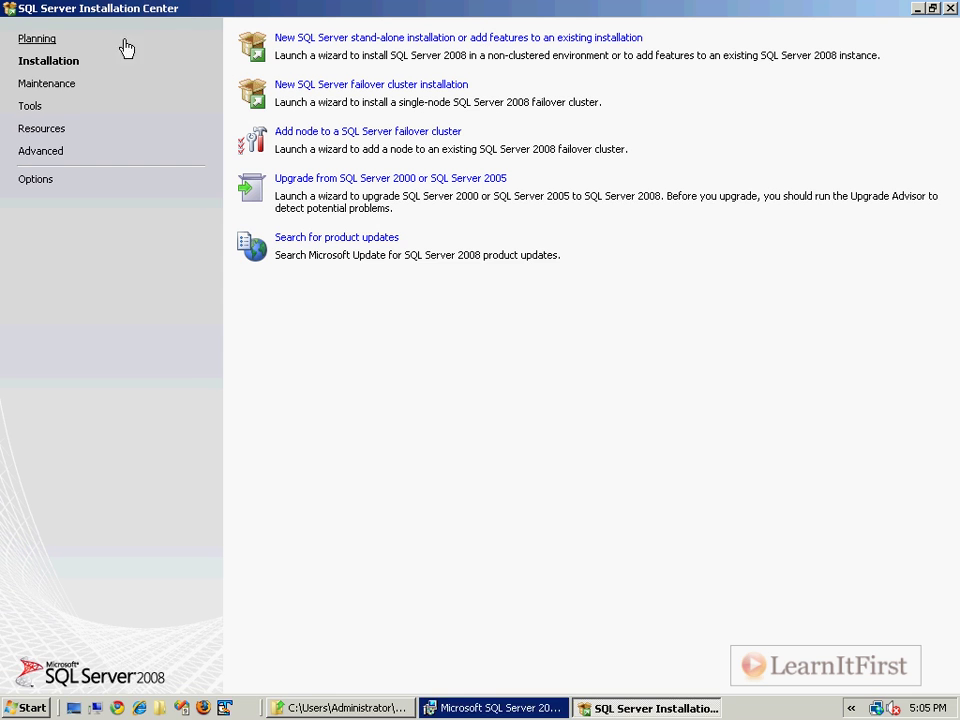
click(311, 39)
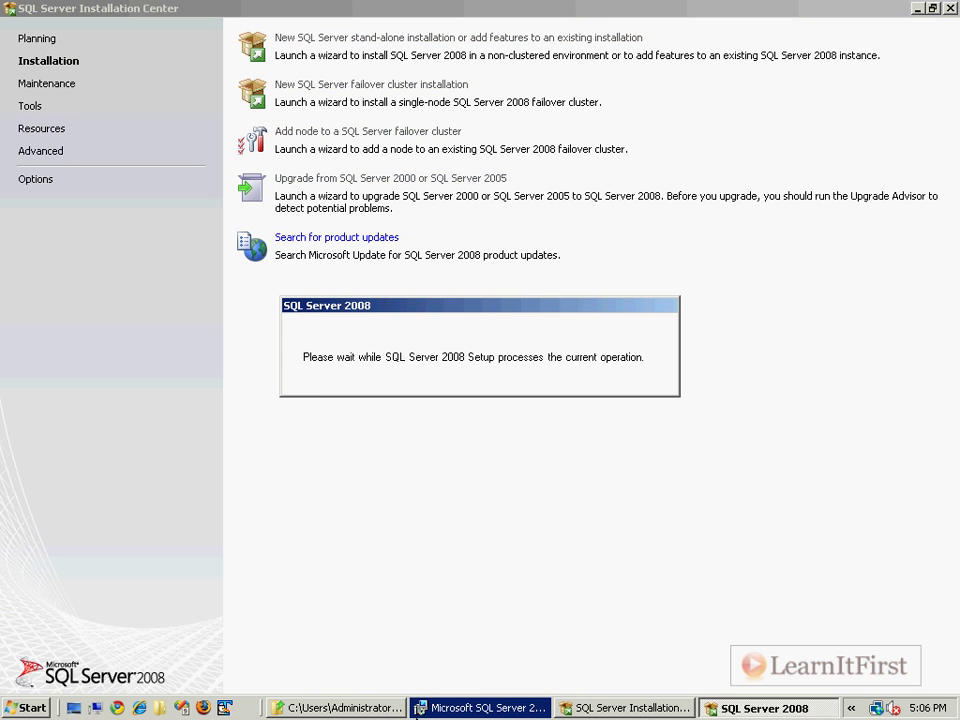
Exit the completed Product Samples wizard and look through the installed Microsoft SQL Server 2008 Community & Samples program group
click(412, 705)
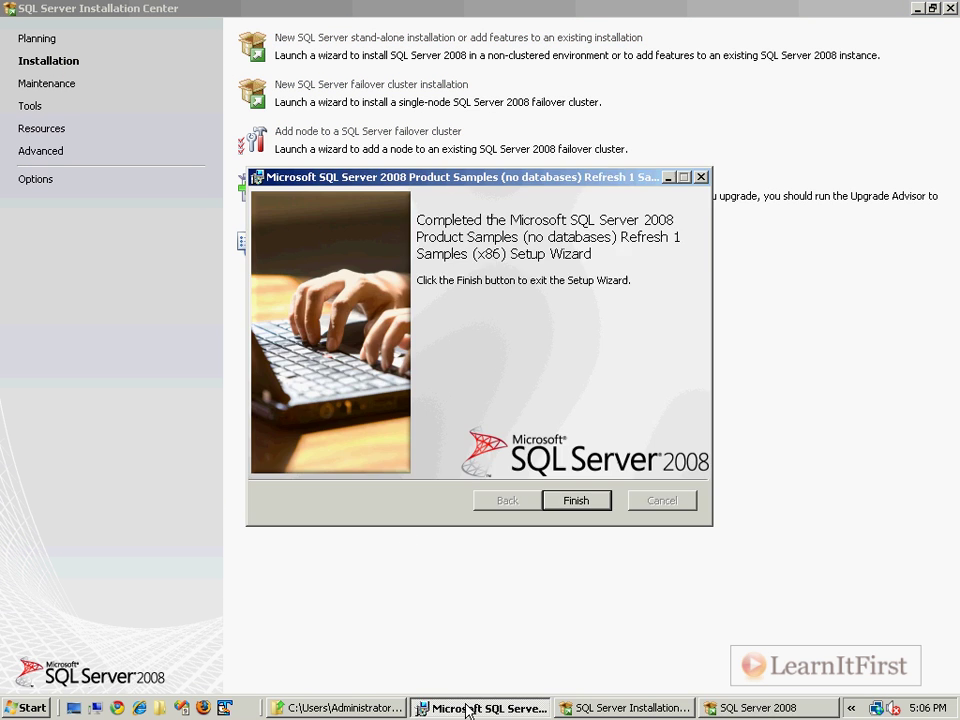
click(565, 501)
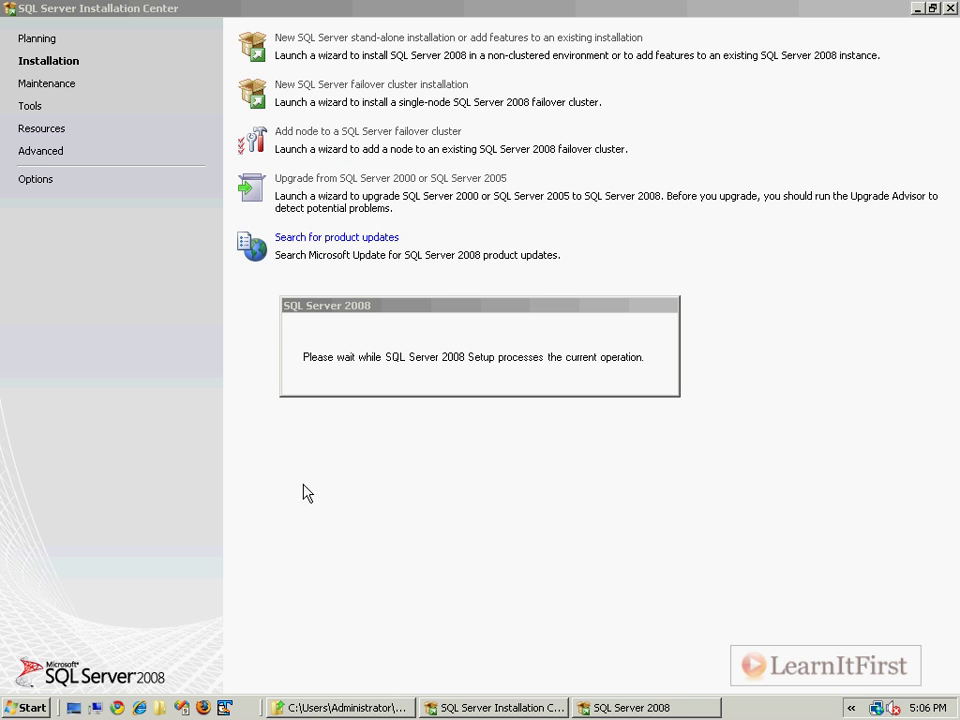
click(28, 708)
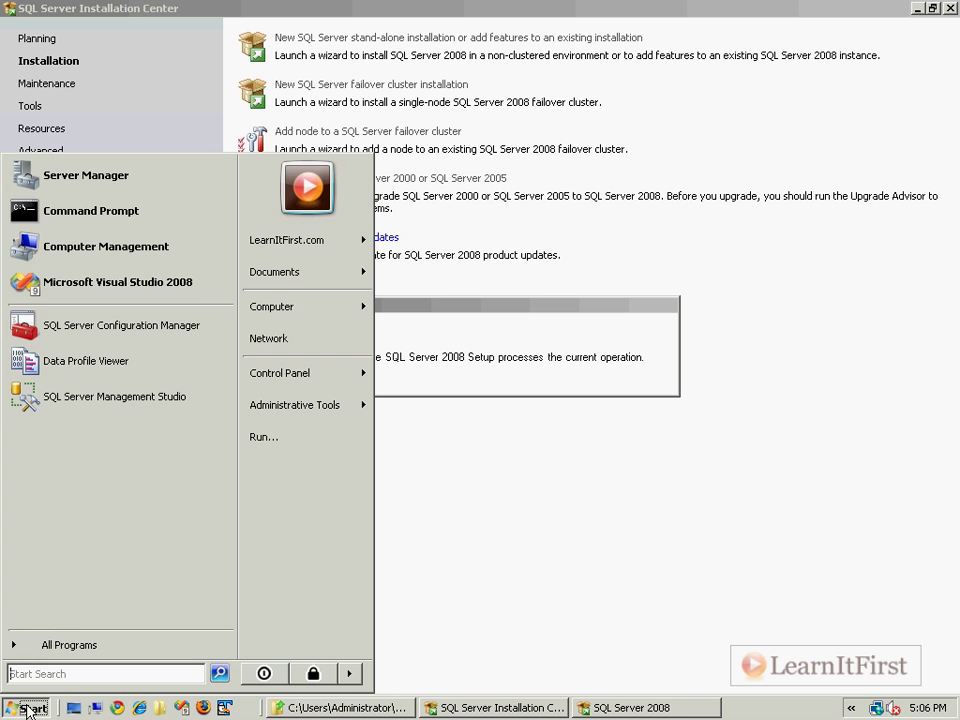
click(90, 645)
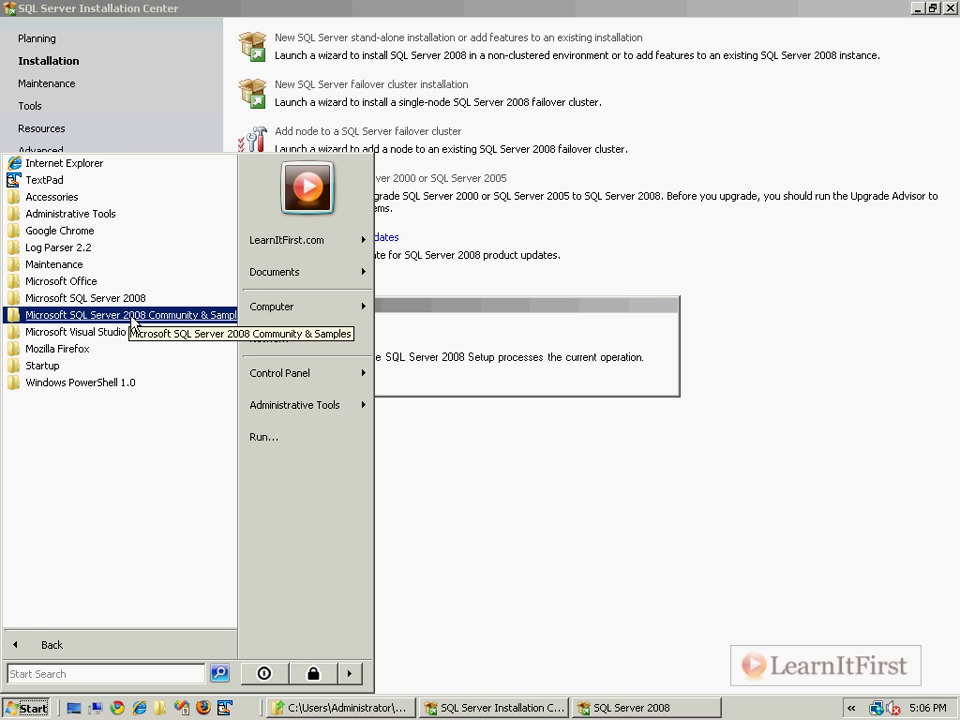
click(186, 316)
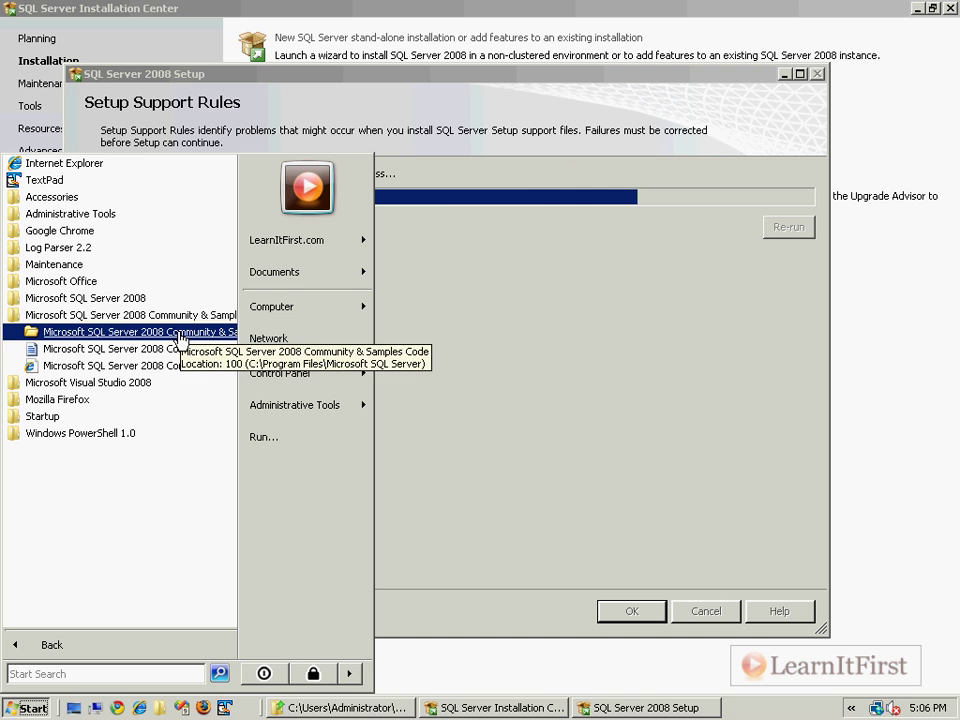
click(180, 316)
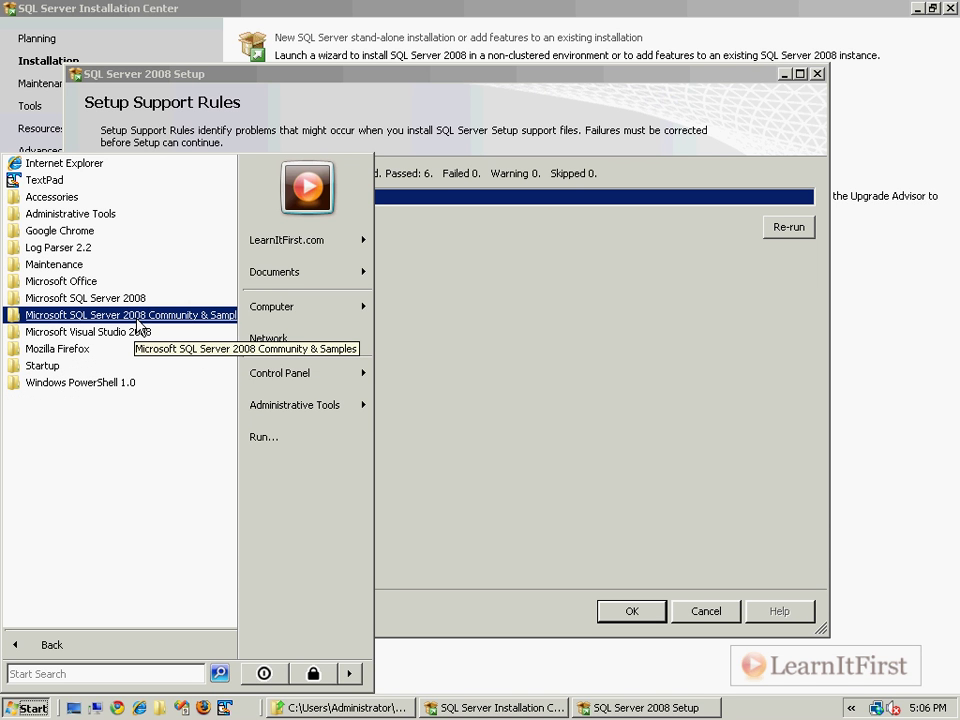
Return to SQL Server 2008 Setup and continue past the Setup Support Rules
click(508, 407)
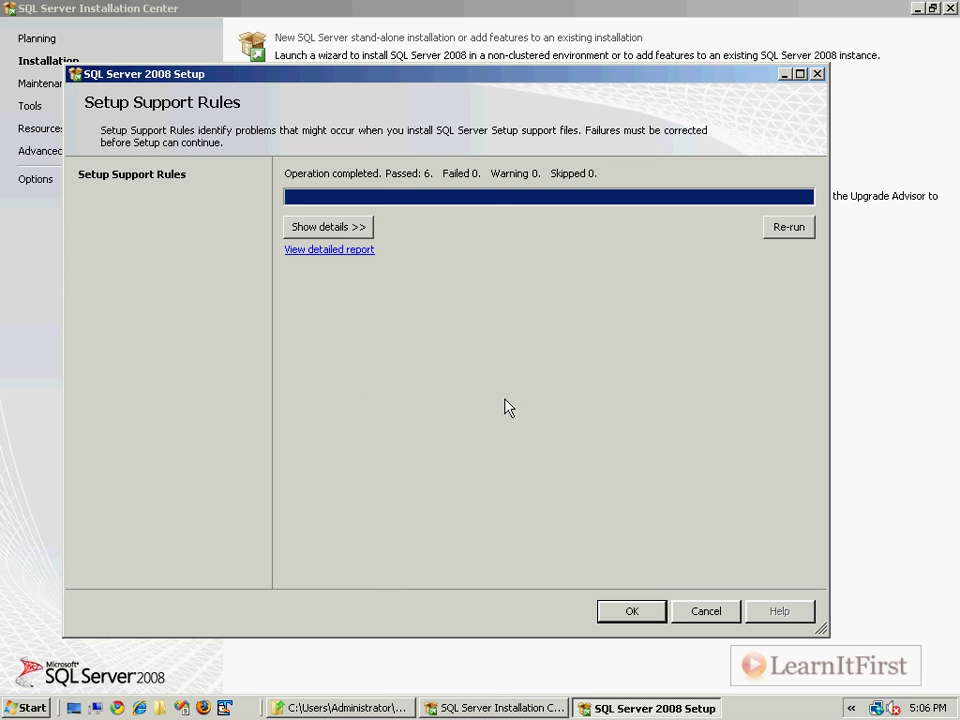
click(652, 614)
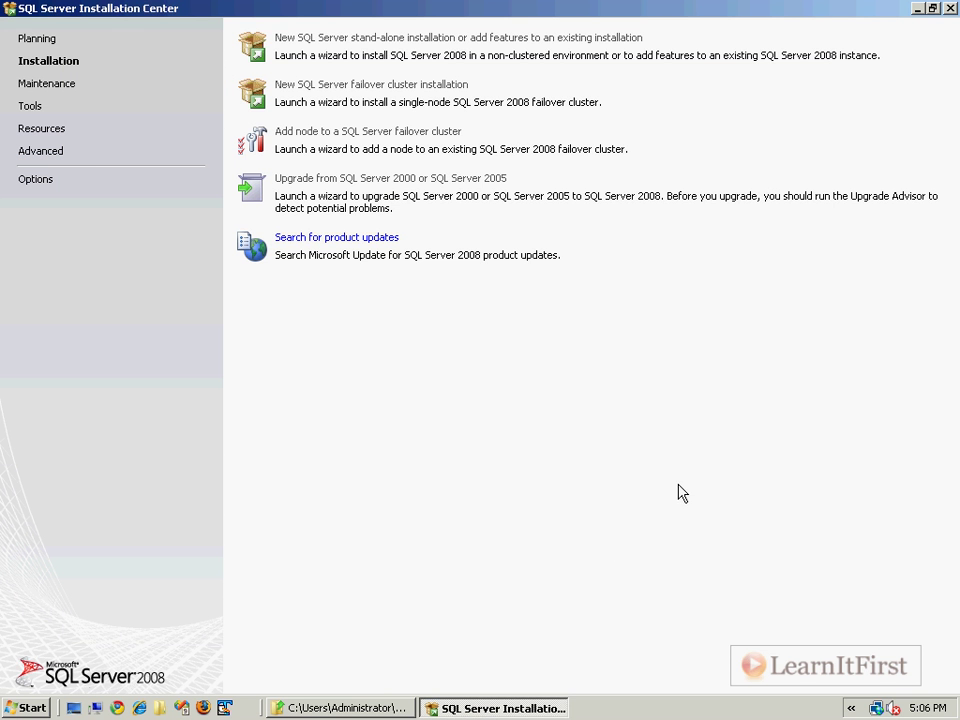
Close SQL Server Installation Center and install the required Setup Support Files in SQL Server 2008 Setup
click(950, 8)
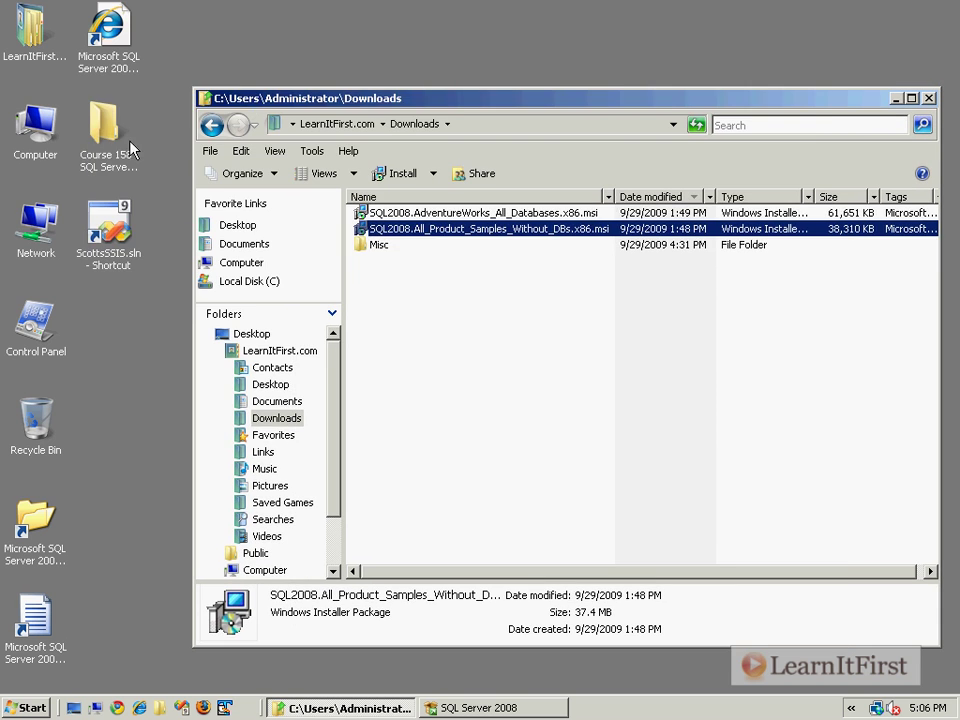
click(145, 97)
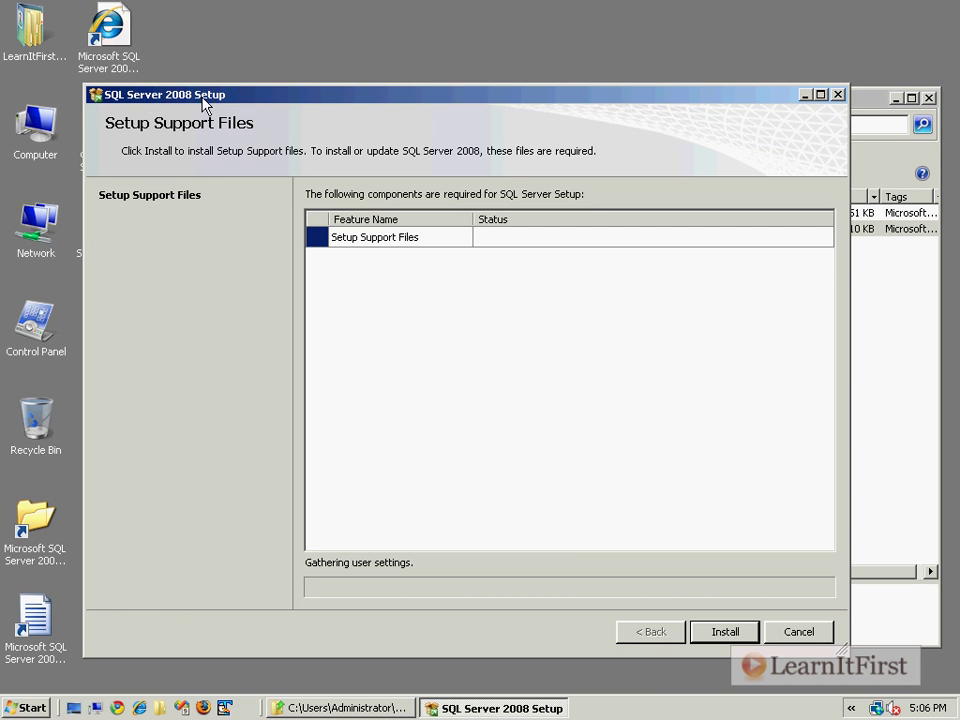
click(115, 40)
click(710, 630)
View the Microsoft SQL Server Community Projects & Samples web page, close it, and open the samples directory from the Community & Samples program group
click(108, 38)
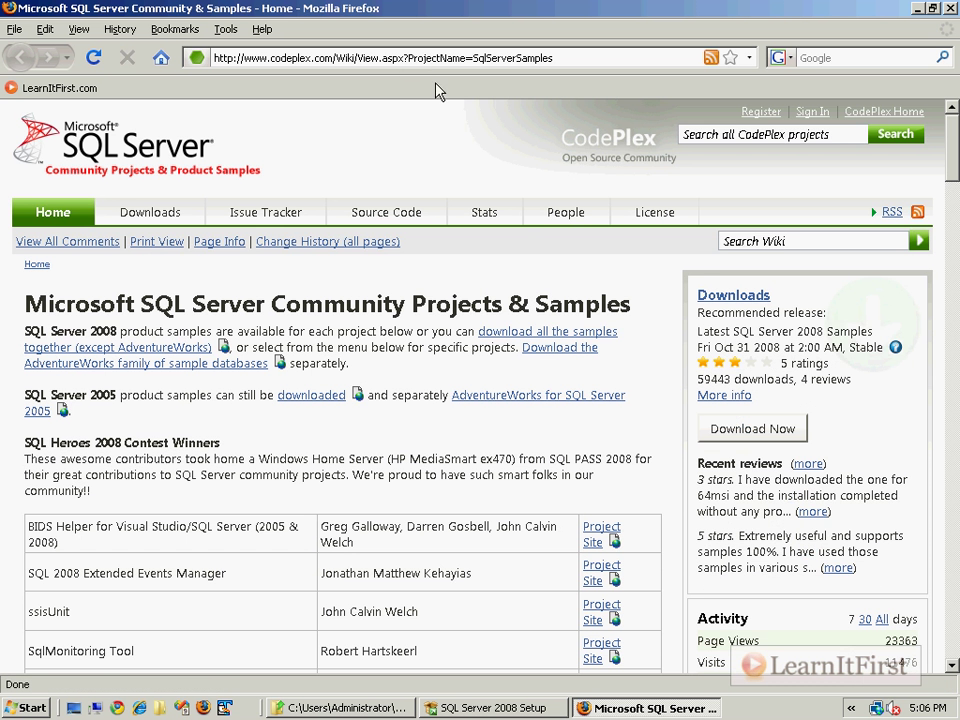
click(951, 9)
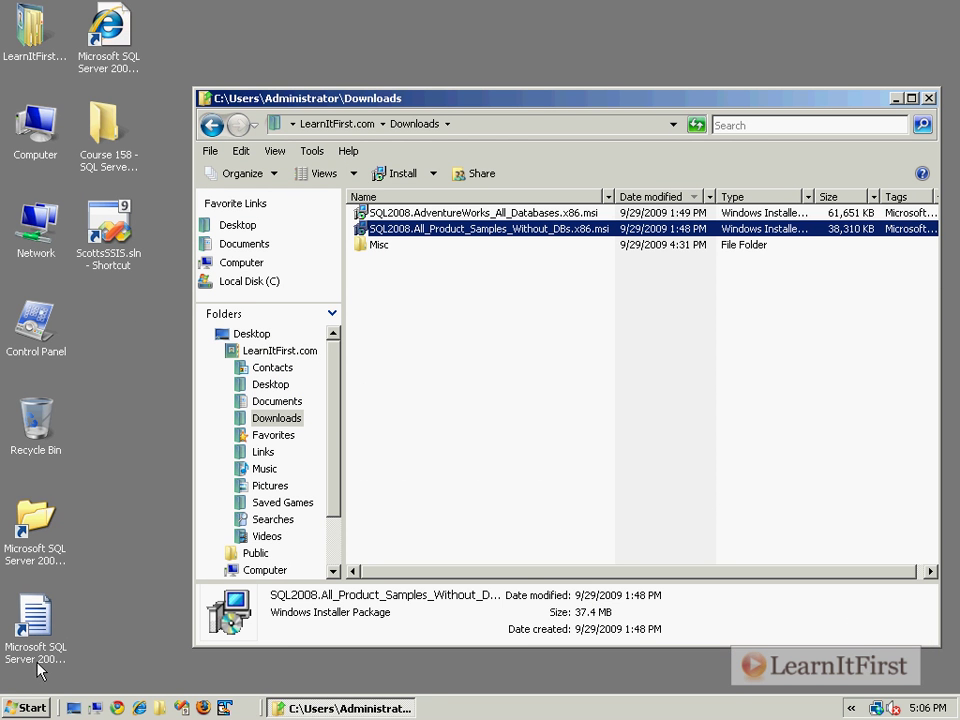
click(62, 646)
click(27, 707)
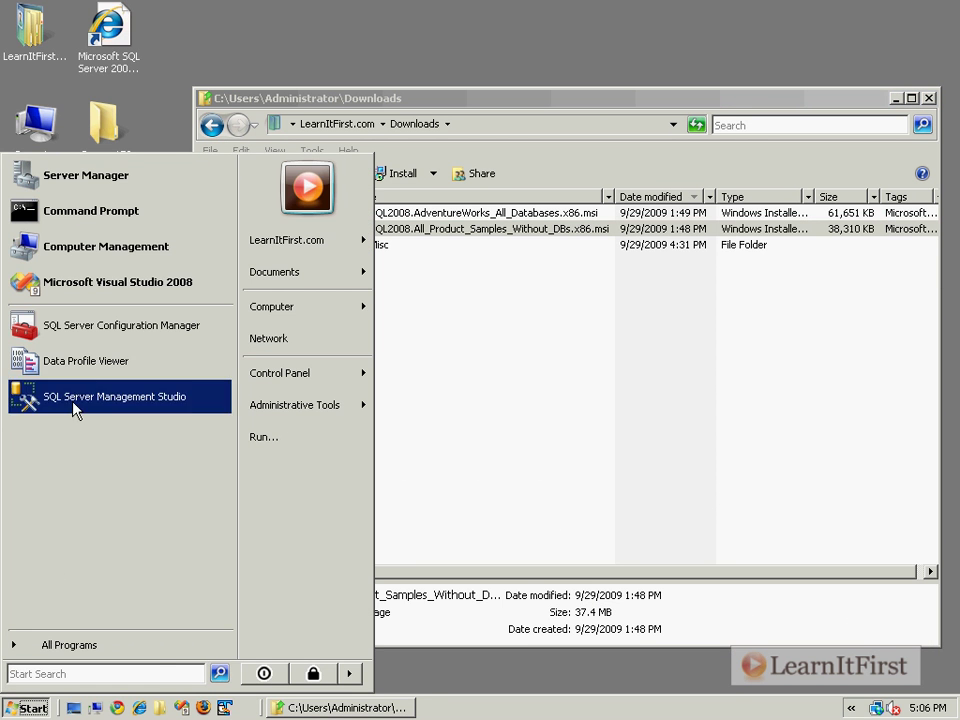
click(90, 655)
click(120, 314)
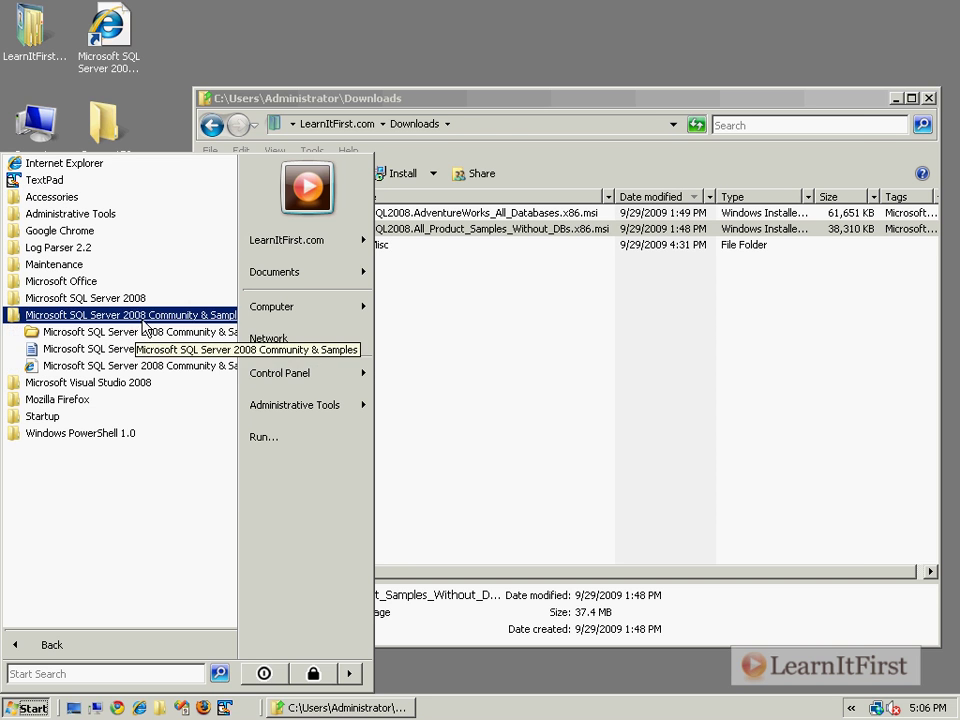
click(123, 334)
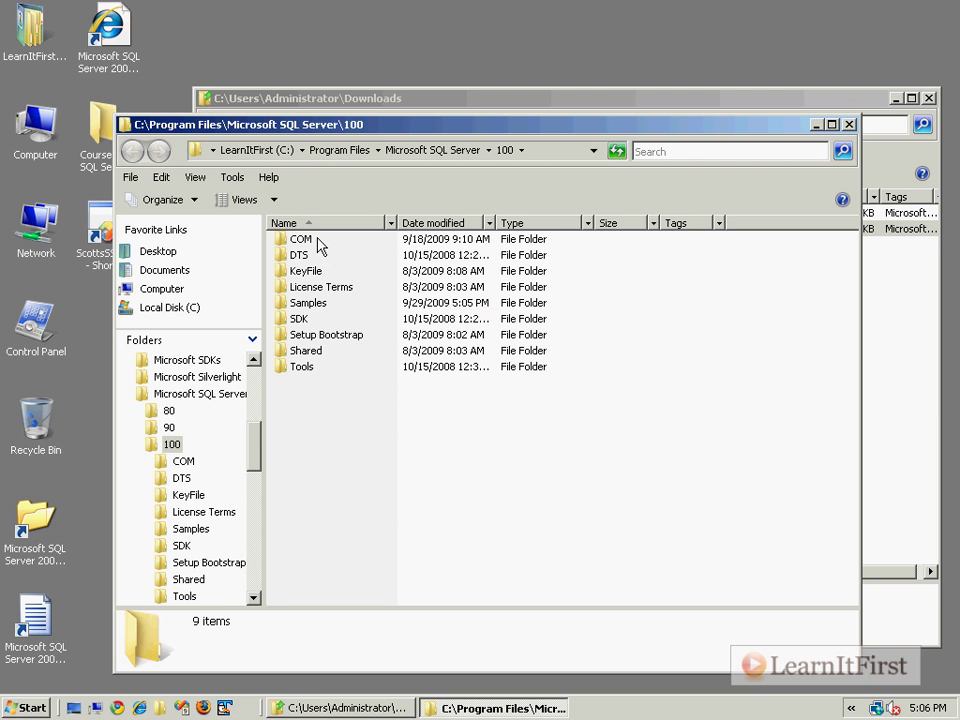
Open the Samples folder and look through its sample category folders, such as Integration Services
click(318, 303)
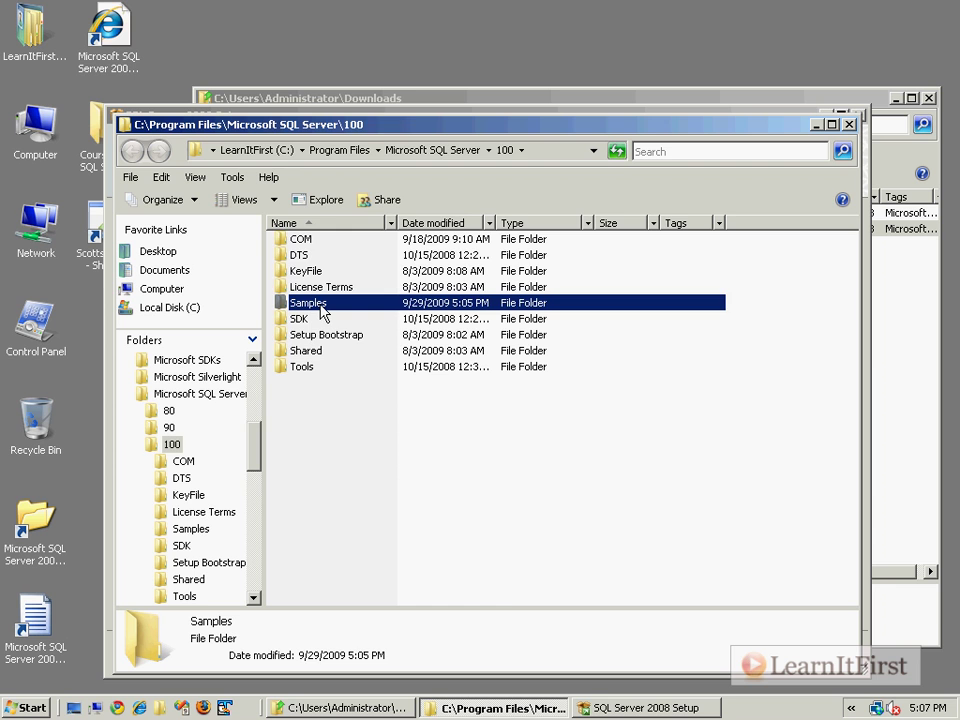
double_click(320, 305)
click(380, 286)
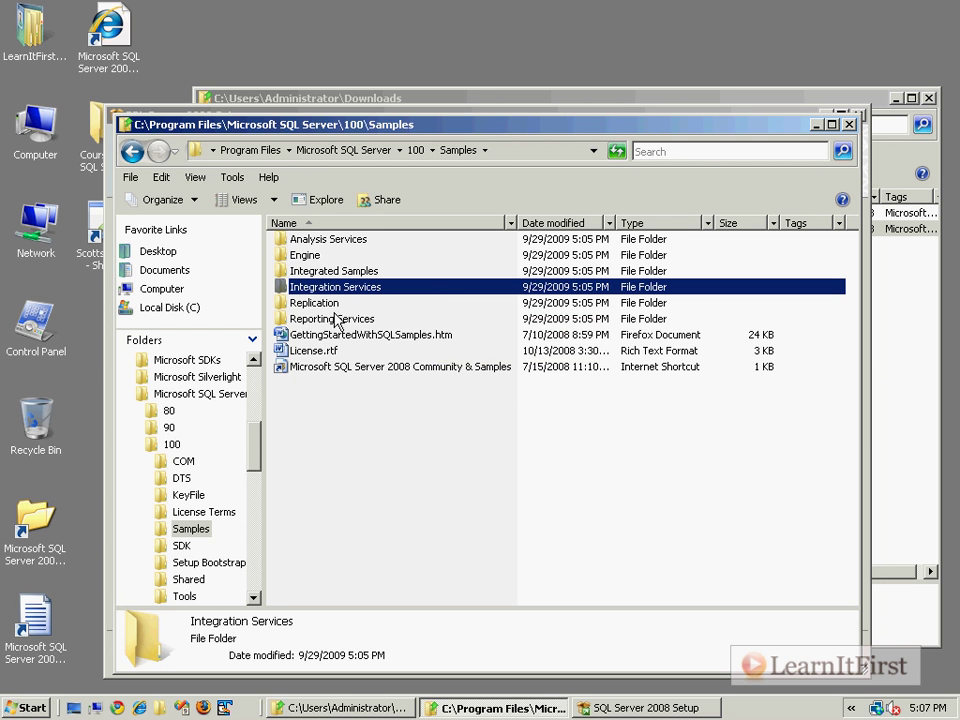
key(Up)
key(Down)
Read through GettingStartedWithSQLSamples.htm, and close the document and the Samples folder
double_click(408, 340)
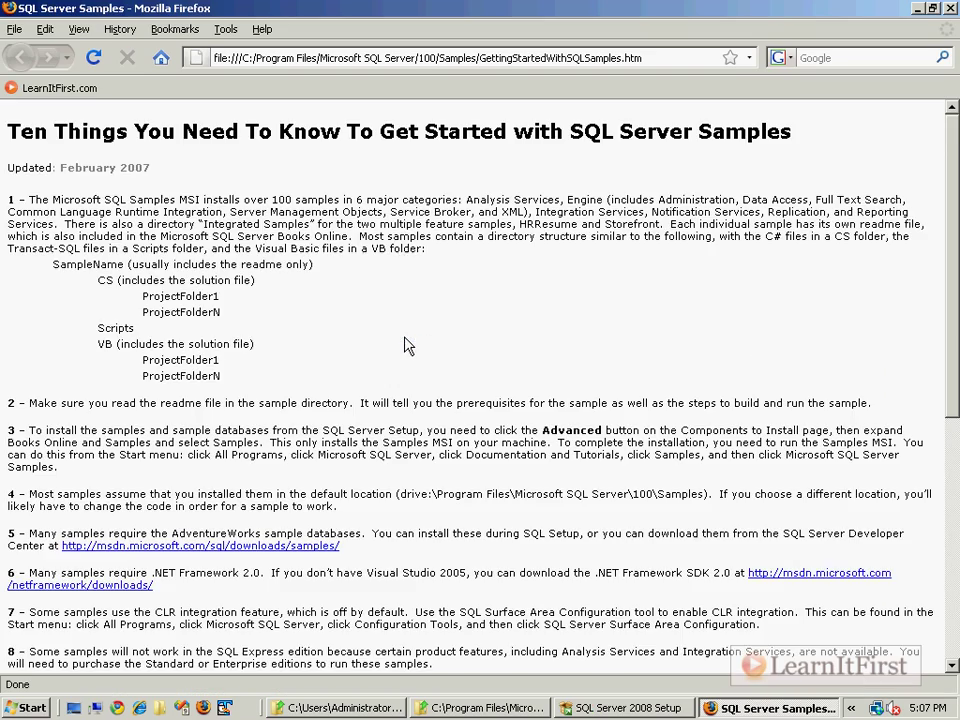
scroll(390, 368, down, 8)
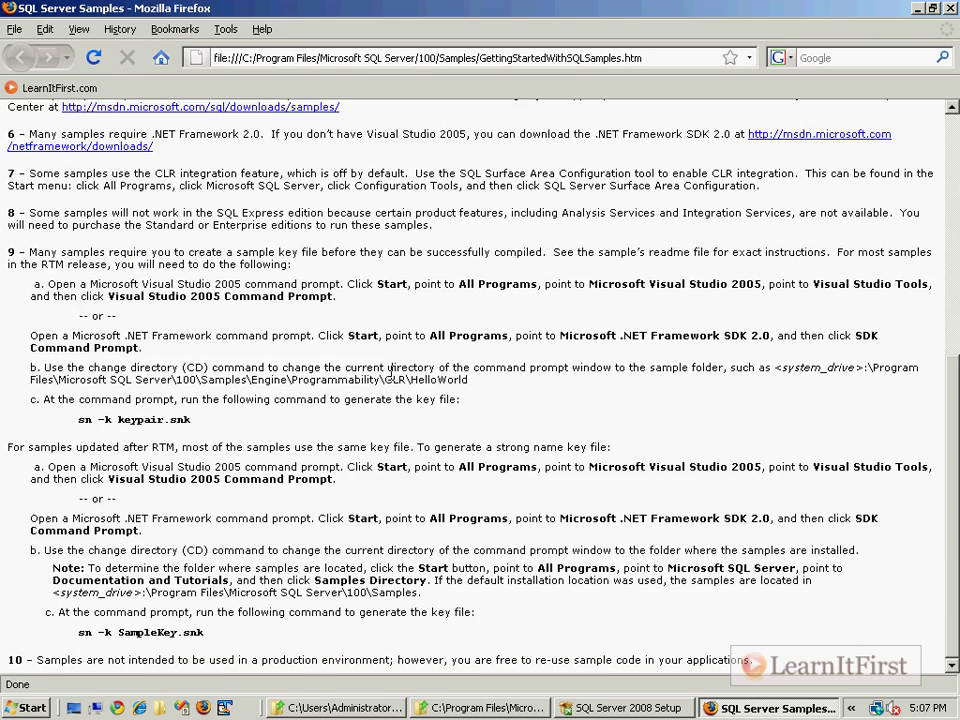
click(950, 9)
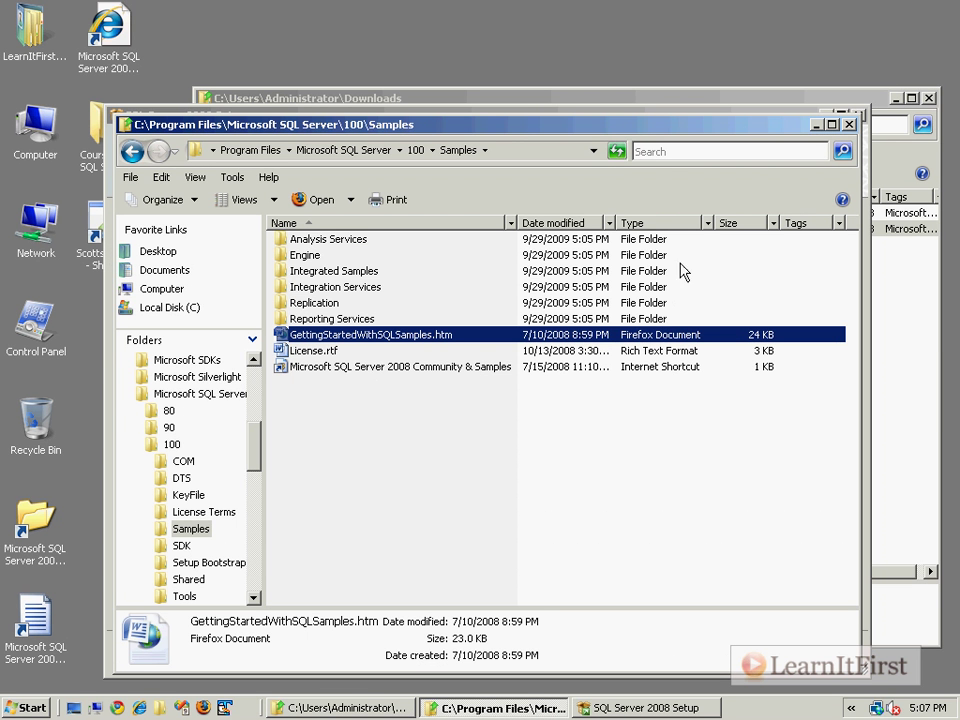
click(848, 124)
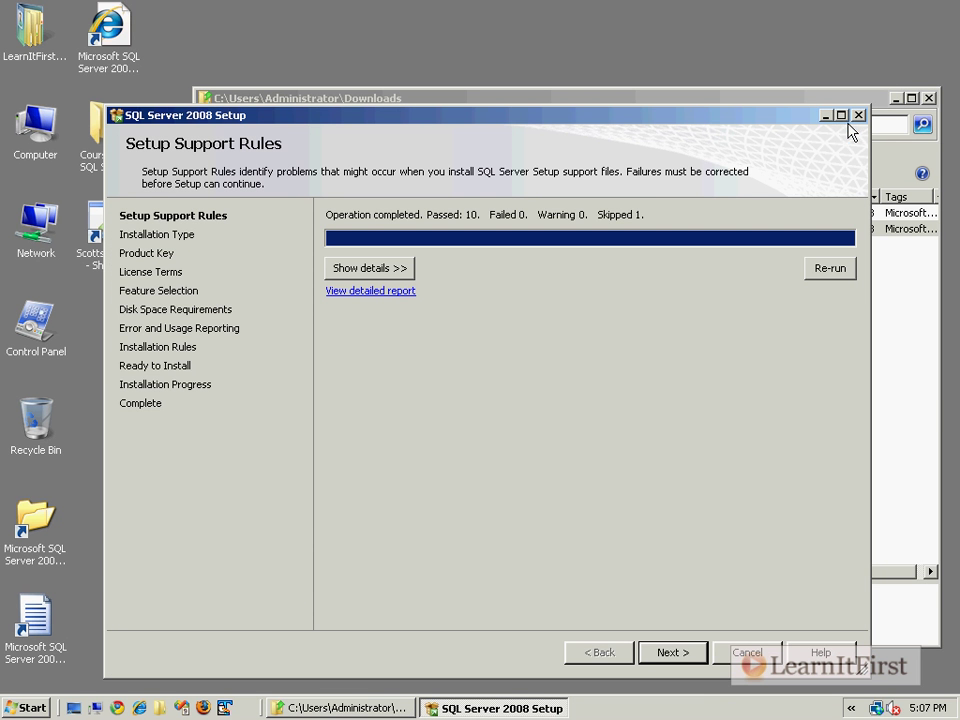
In SQL Server 2008 Setup, choose adding features to the existing MSSQLSERVER instance and check Full-Text Search on the Feature Selection page
click(672, 652)
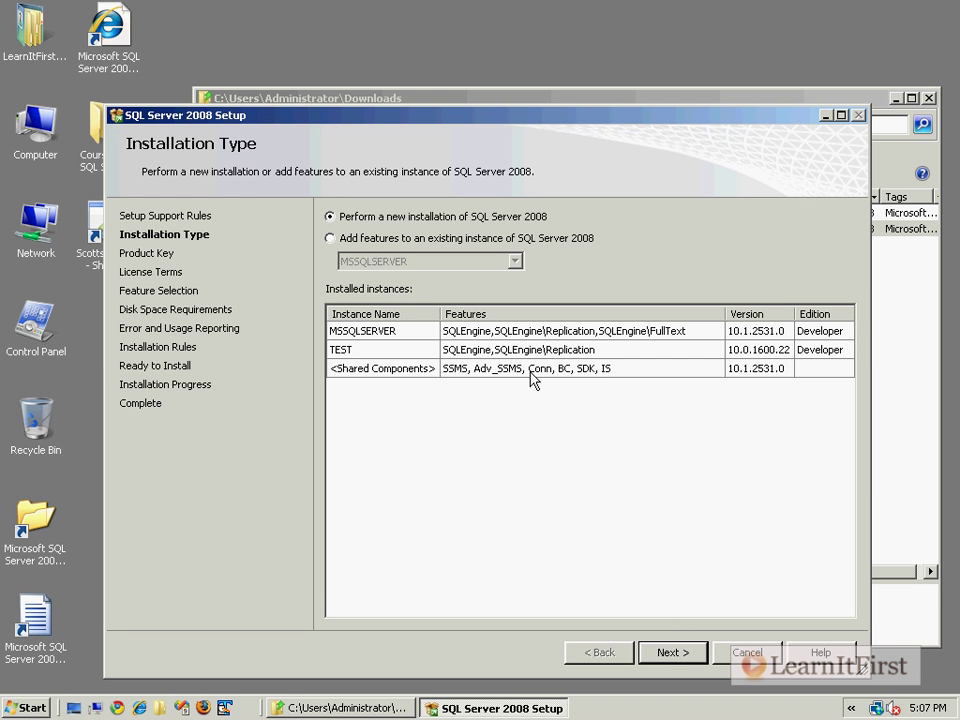
click(466, 240)
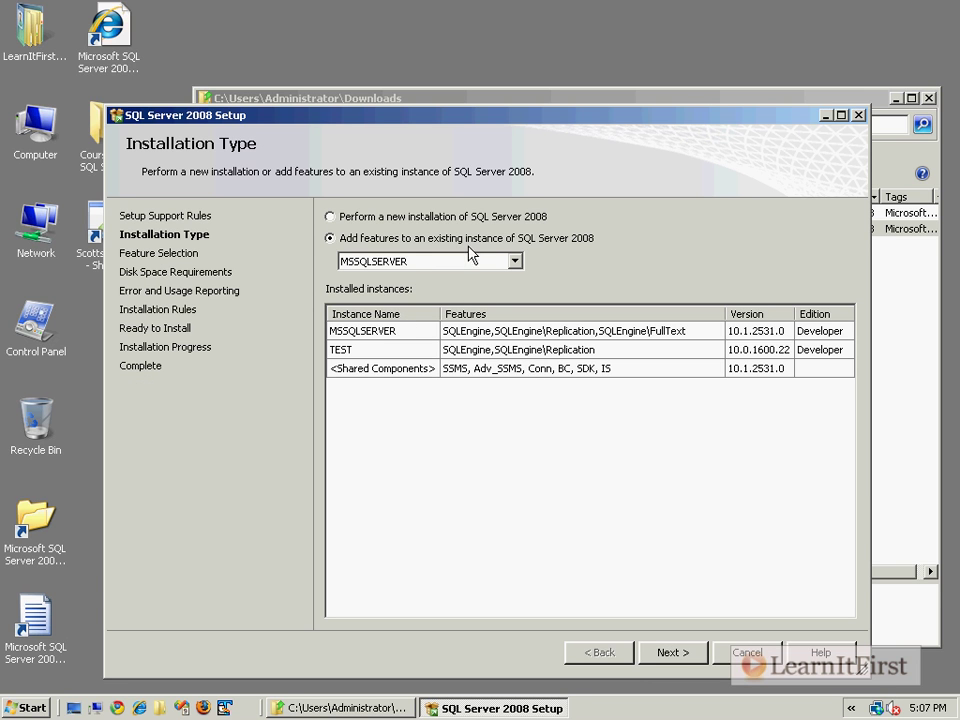
click(660, 655)
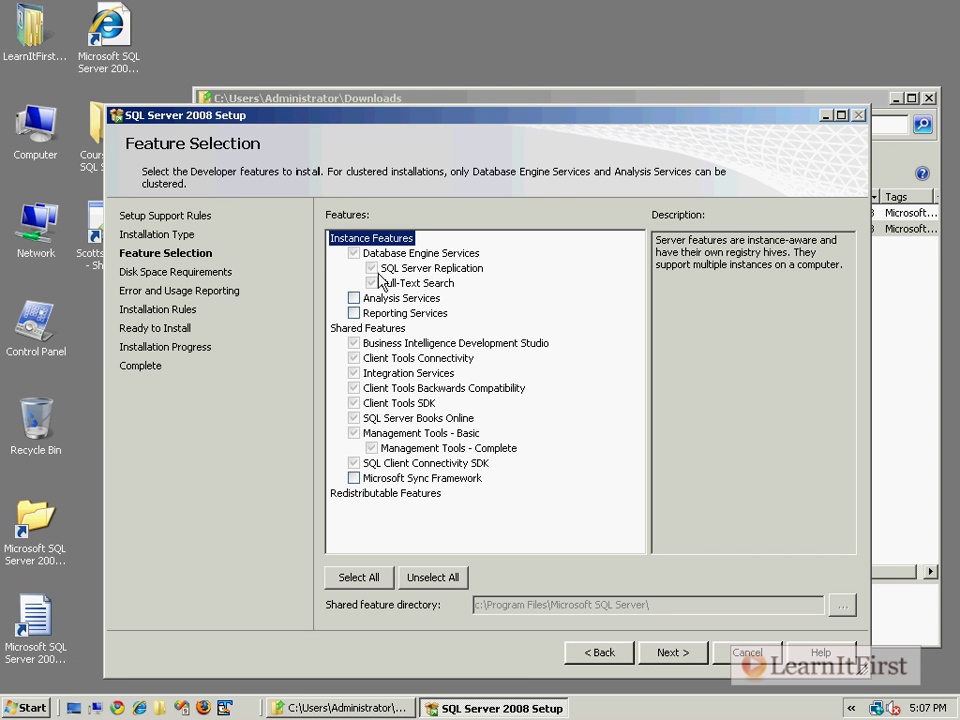
click(427, 288)
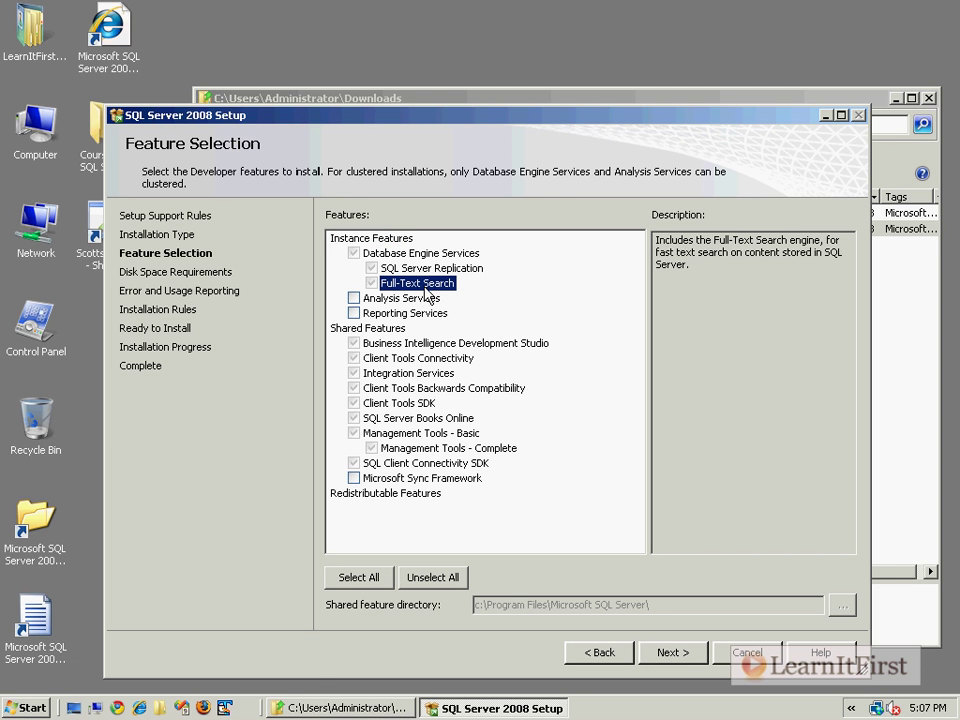
Open SQL Server Configuration Manager and inspect the SQL Full-text Filter Daemon Launcher service, widening the Start Mode column
click(28, 707)
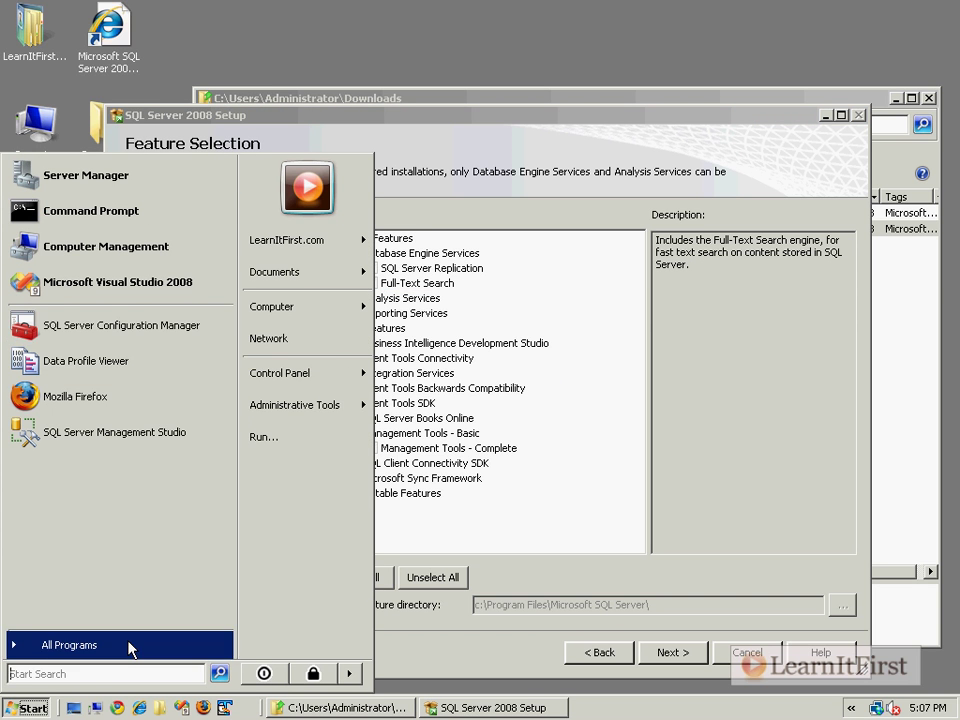
click(137, 327)
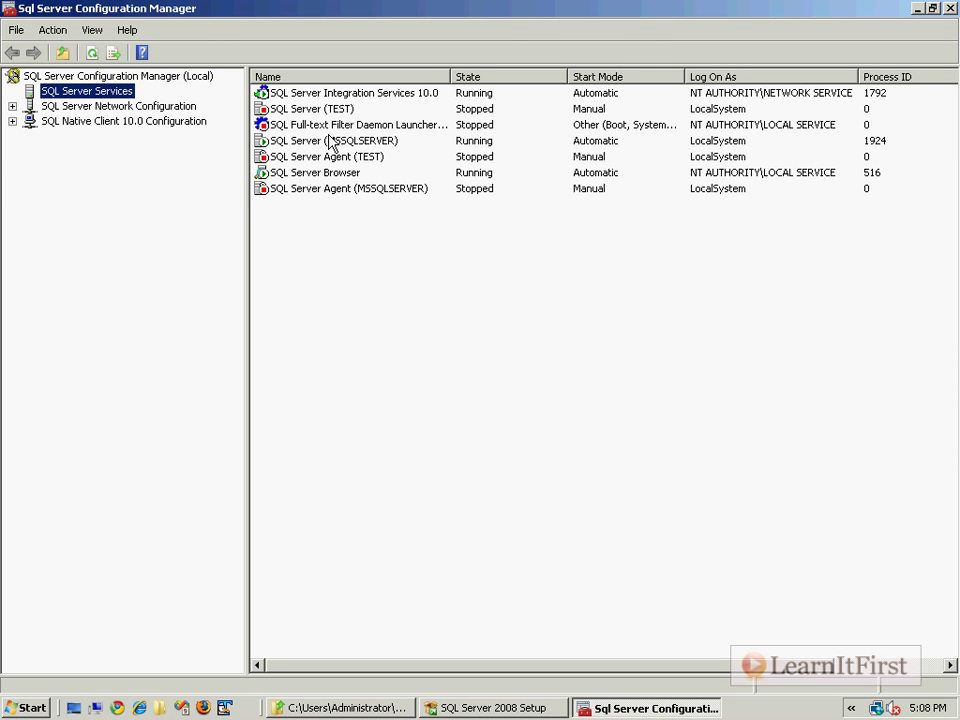
click(345, 125)
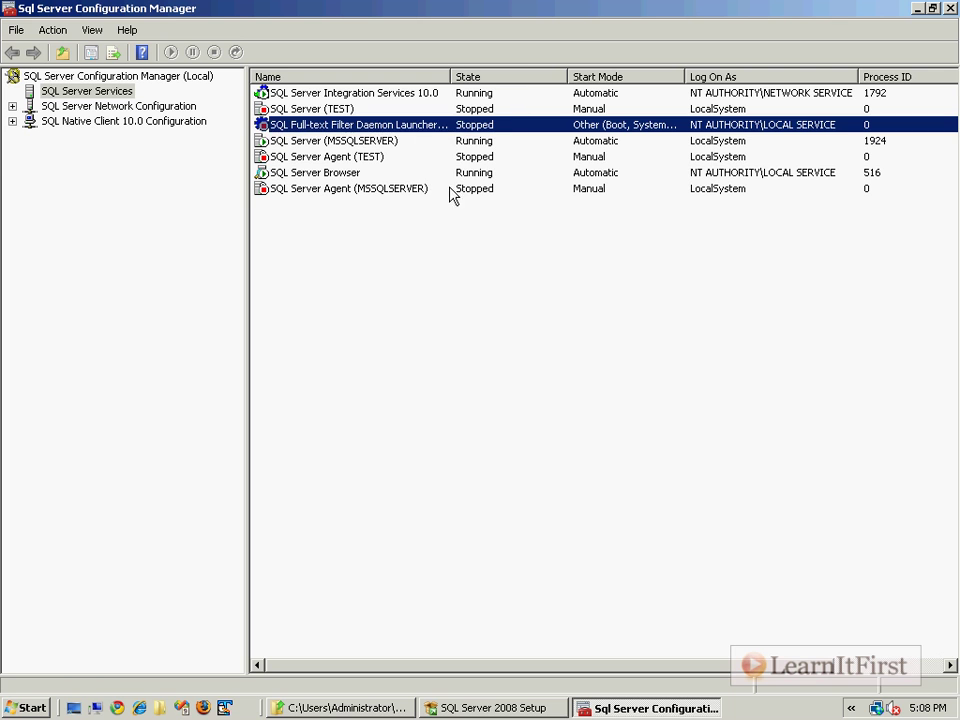
right_click(456, 130)
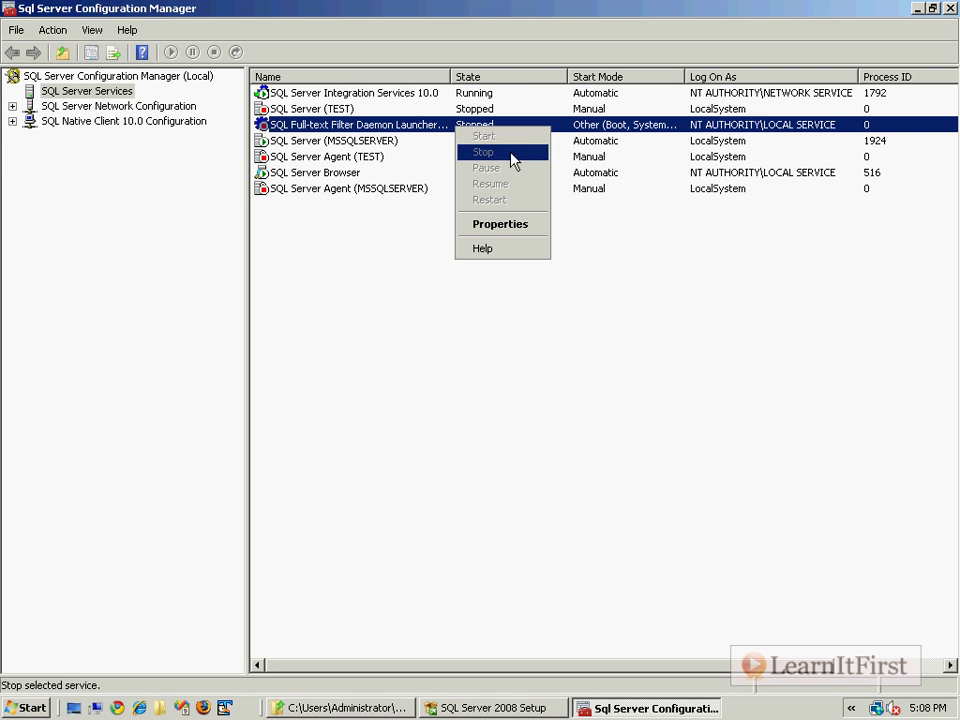
click(655, 262)
drag(685, 79, 724, 79)
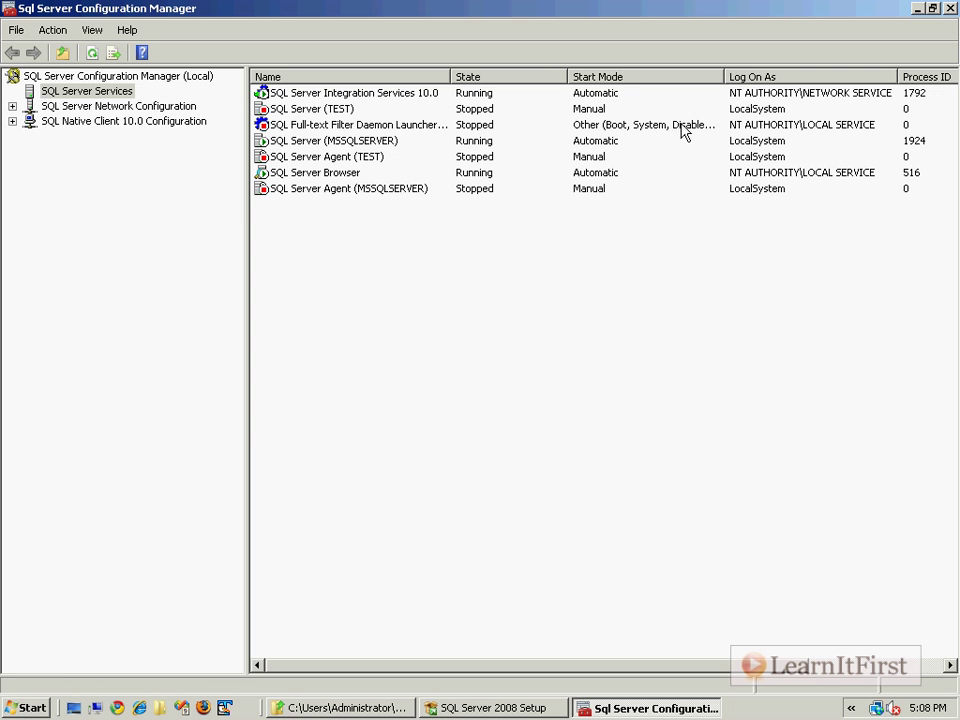
Set the SQL Full-text Filter Daemon Launcher (MSSQLSERVER) service's start mode to Automatic and start the service
right_click(621, 126)
click(673, 226)
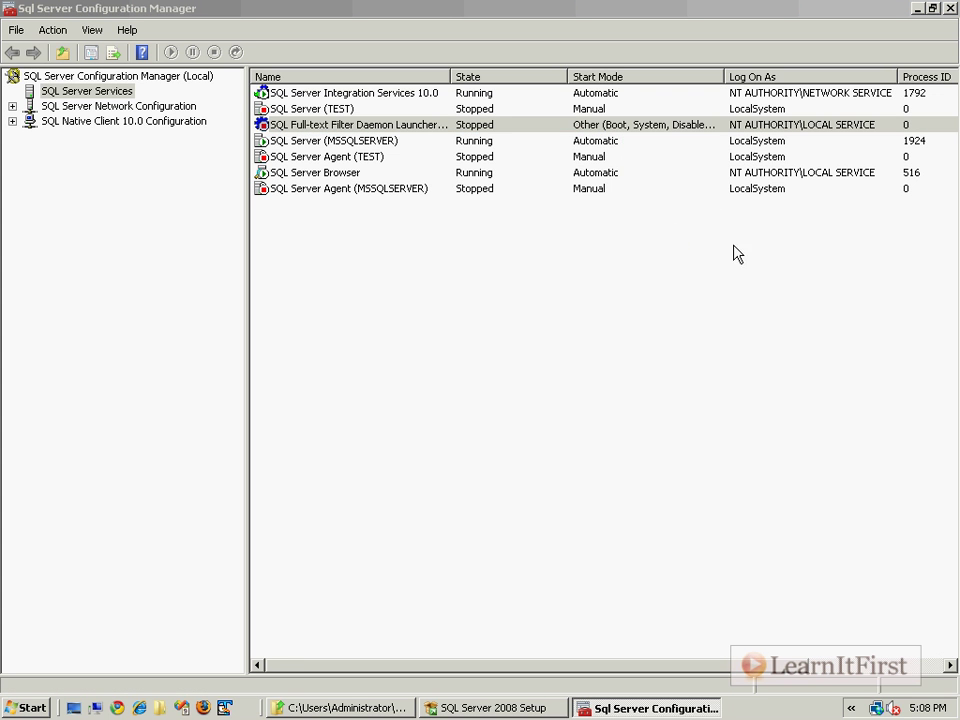
click(382, 184)
click(530, 333)
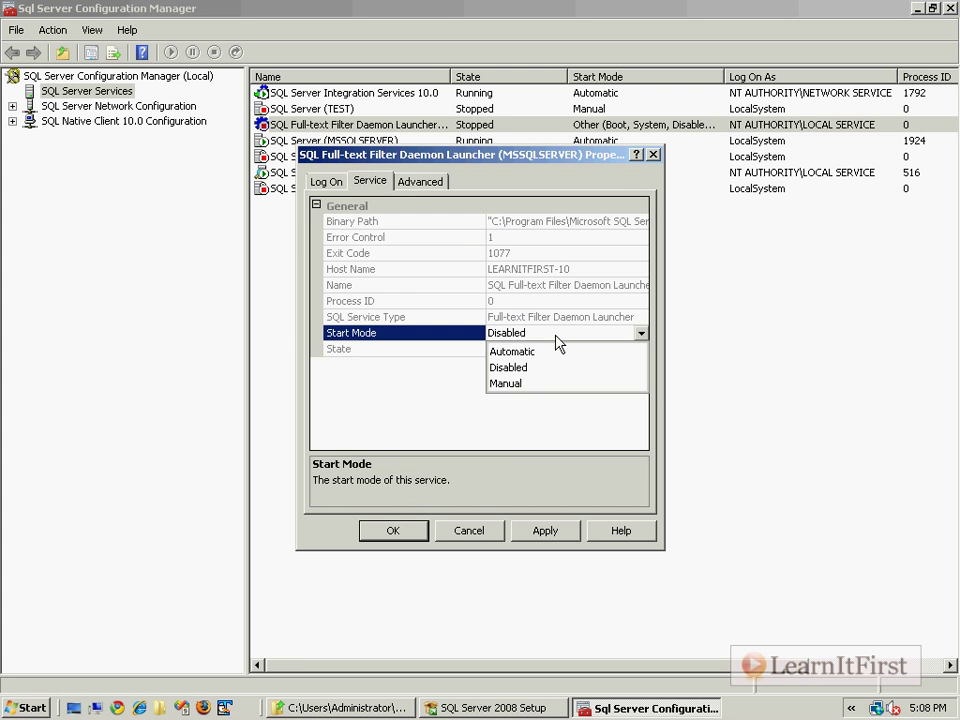
click(553, 352)
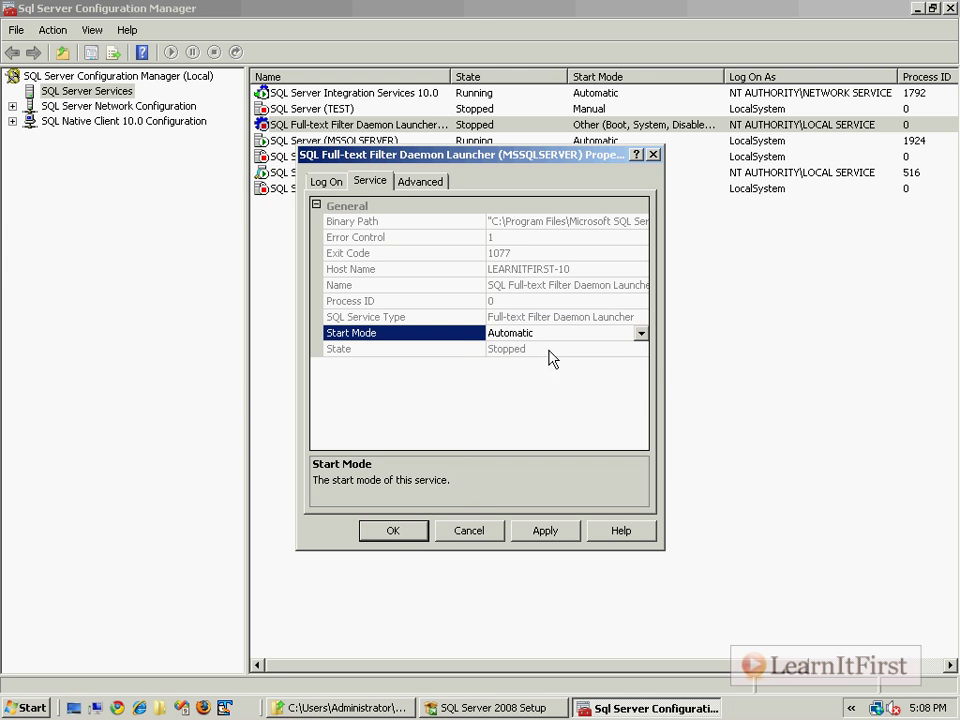
click(391, 528)
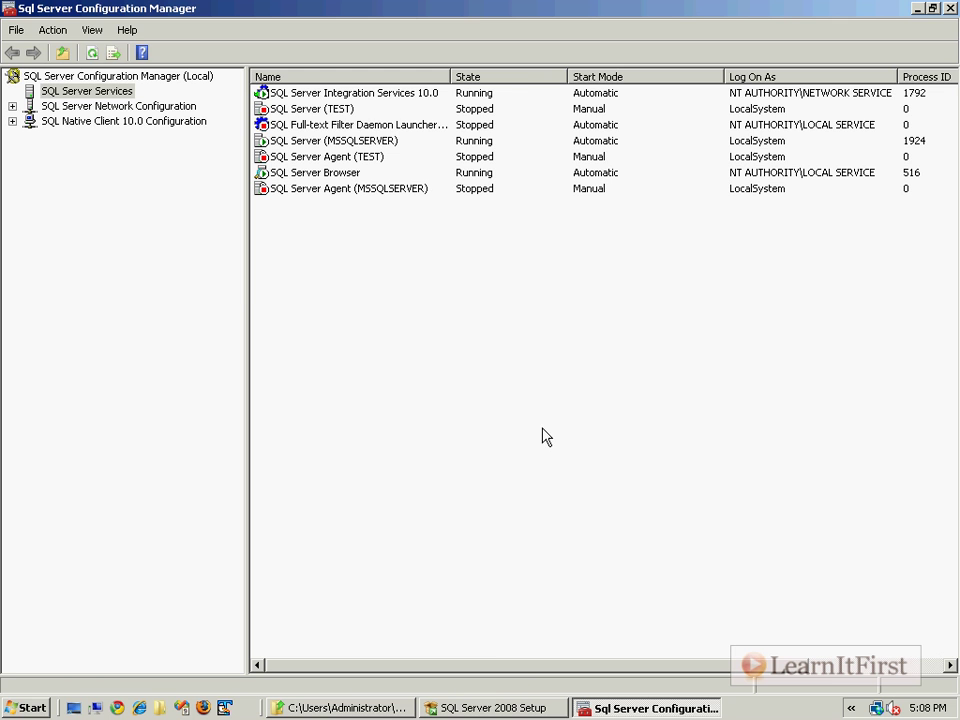
right_click(357, 127)
click(388, 143)
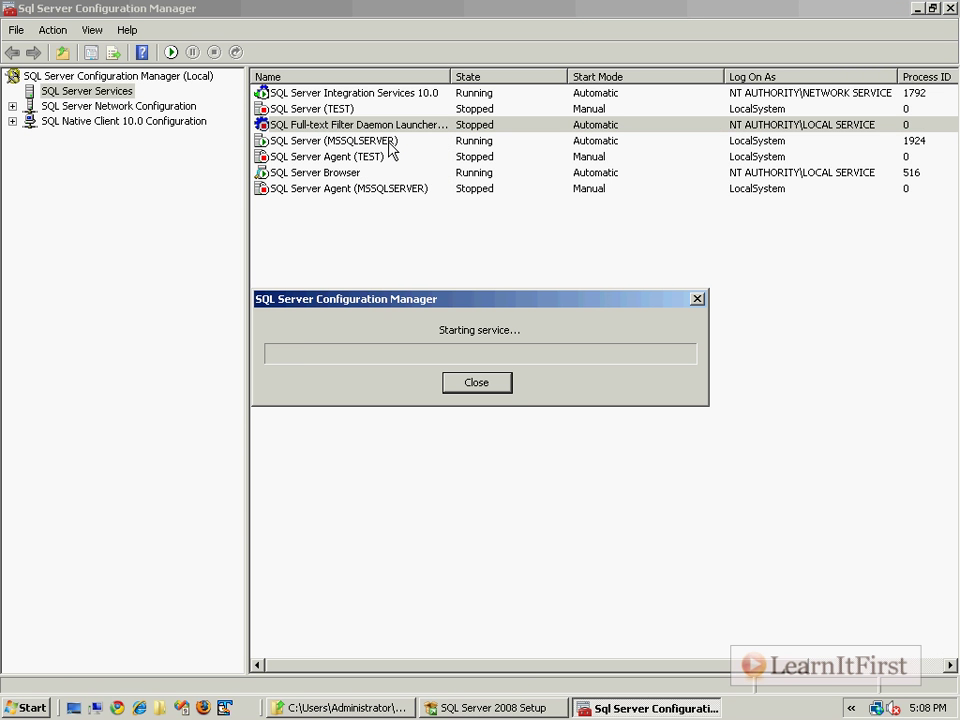
Return to SQL Server 2008 Setup and cancel the wizard, confirming the exit
click(513, 712)
right_click(513, 712)
click(520, 697)
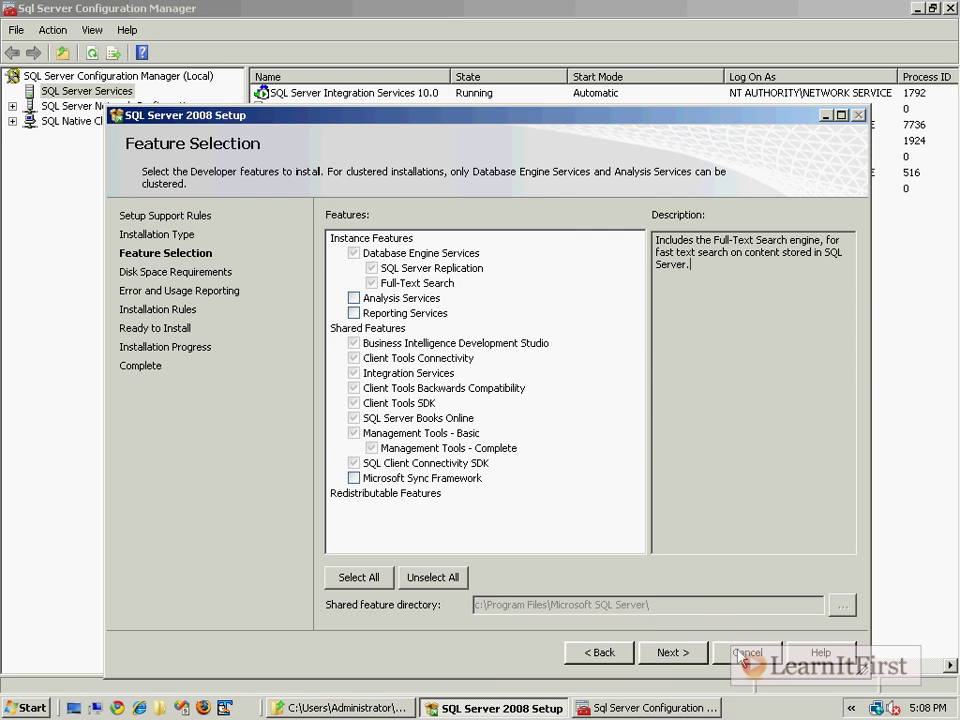
click(636, 428)
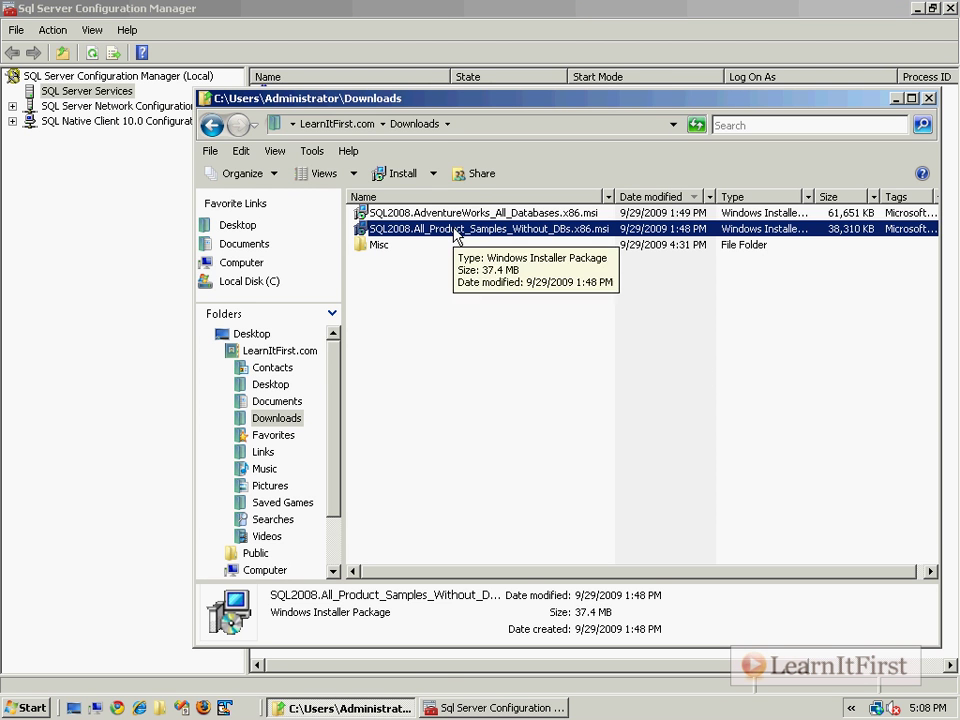
Select SQL2008.AdventureWorks_All_Databases.x86.msi, and close the Downloads folder and SQL Server Configuration Manager
click(478, 214)
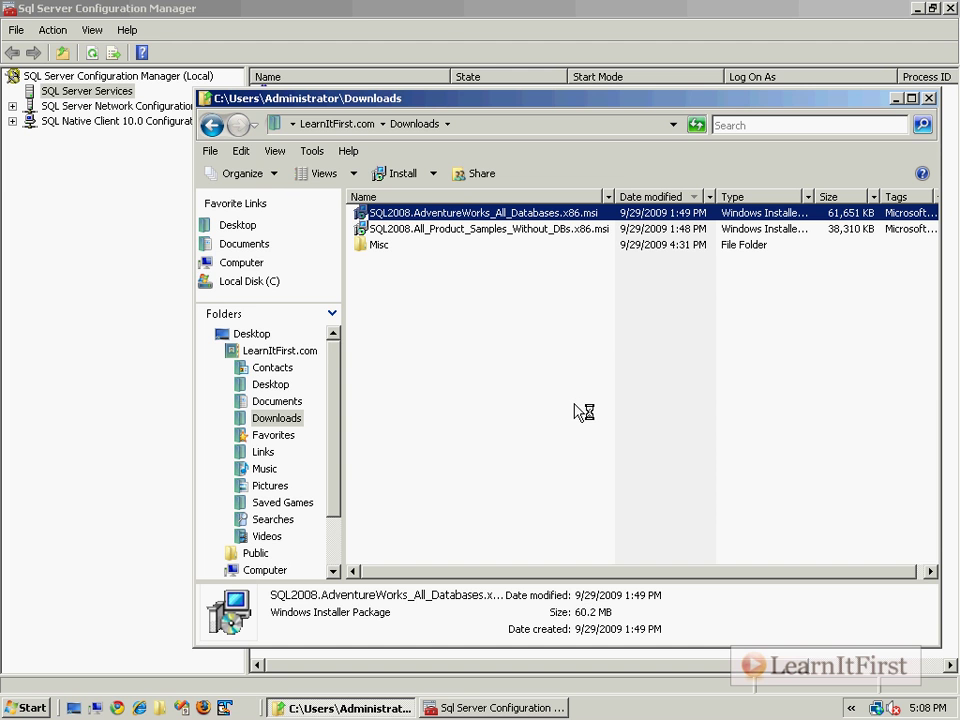
click(930, 99)
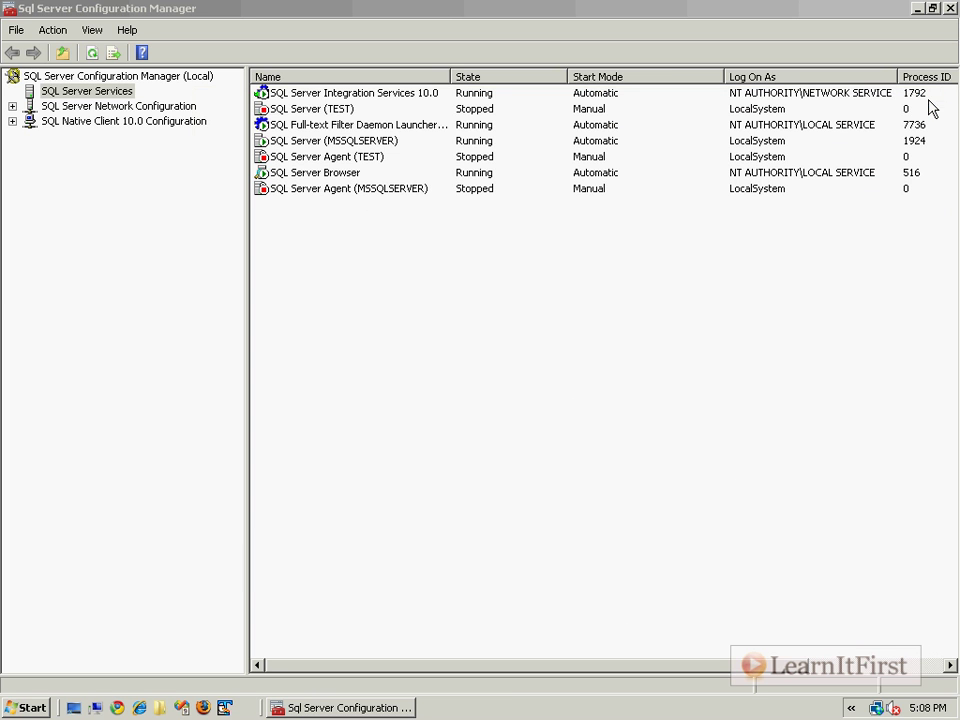
click(945, 8)
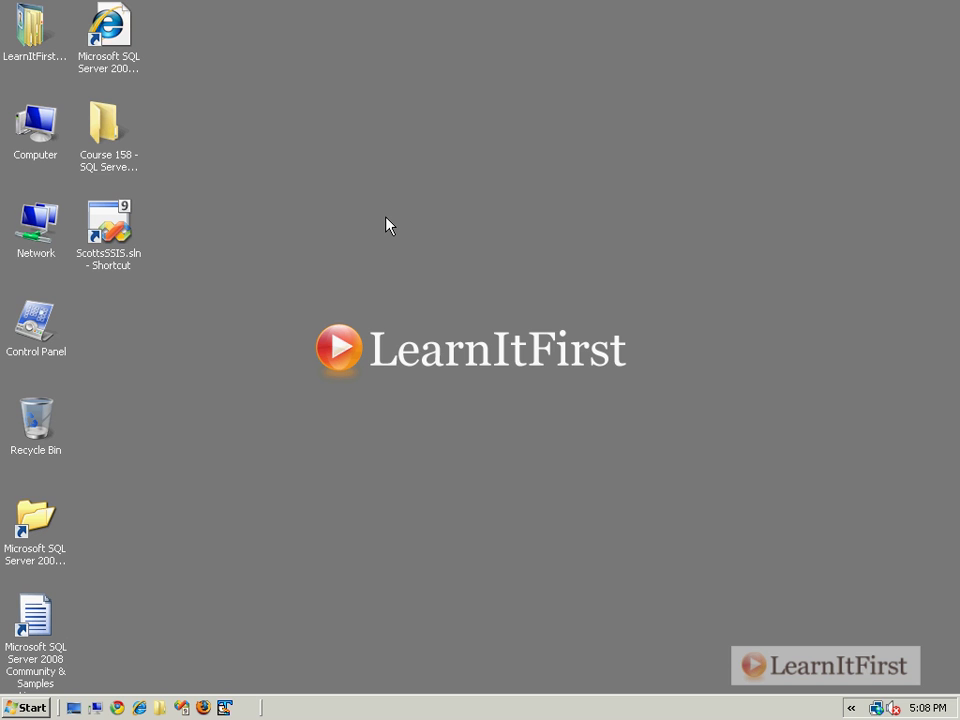
Reopen the Downloads folder, run the SQL2008.AdventureWorks_All_Databases.x86.msi installer, and close the folder window
double_click(30, 30)
click(300, 266)
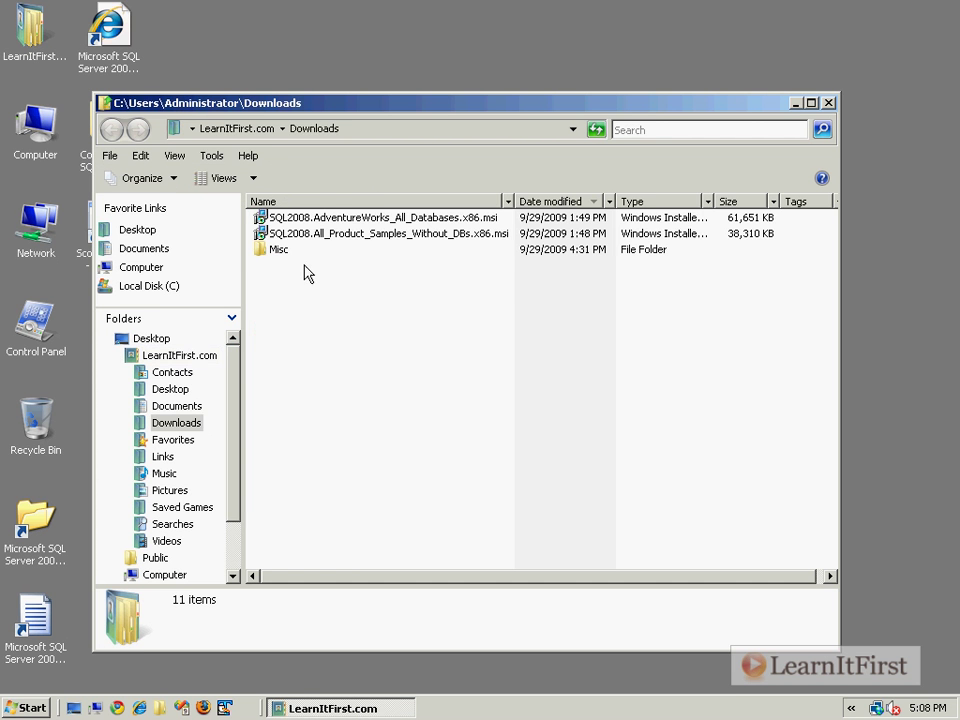
click(371, 220)
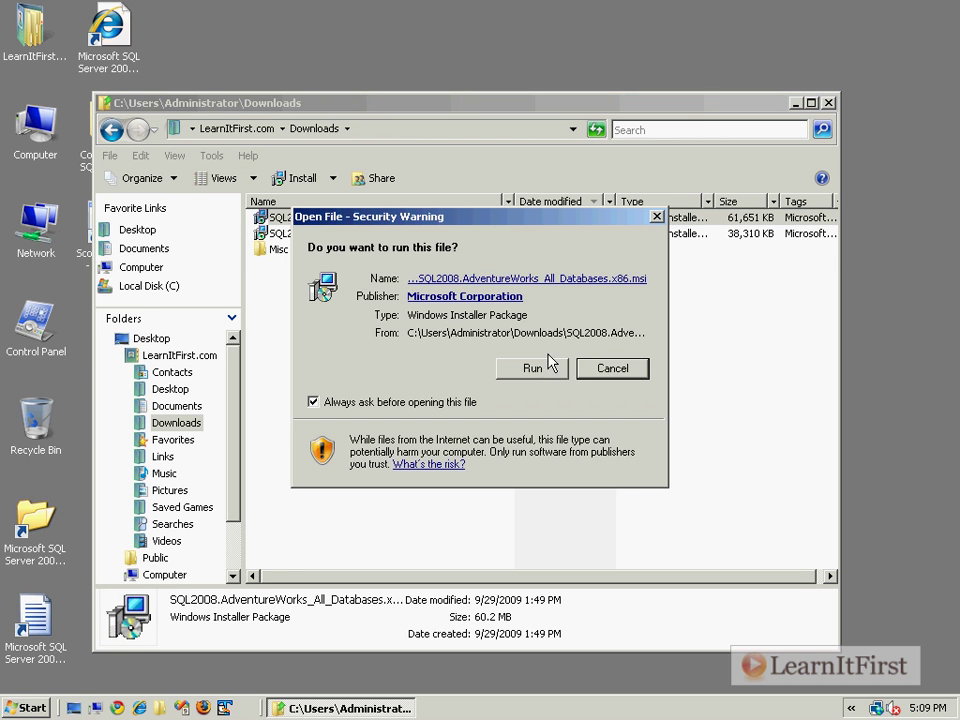
click(532, 368)
click(827, 103)
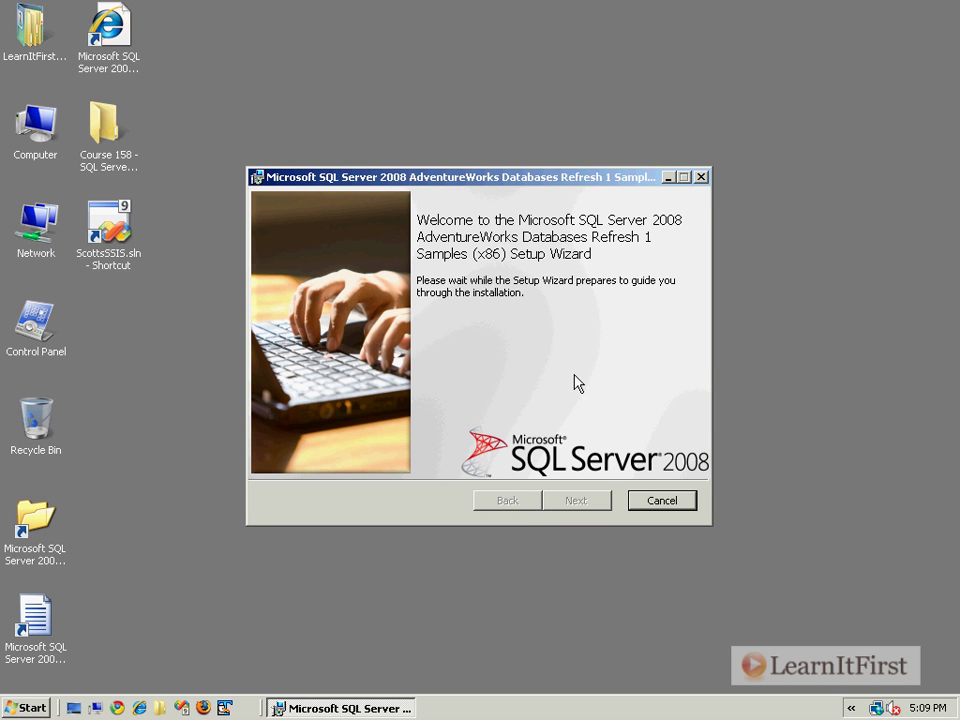
Accept the AdventureWorks Databases license agreement and include the Desktop Shortcuts feature in the custom setup
click(600, 502)
click(357, 458)
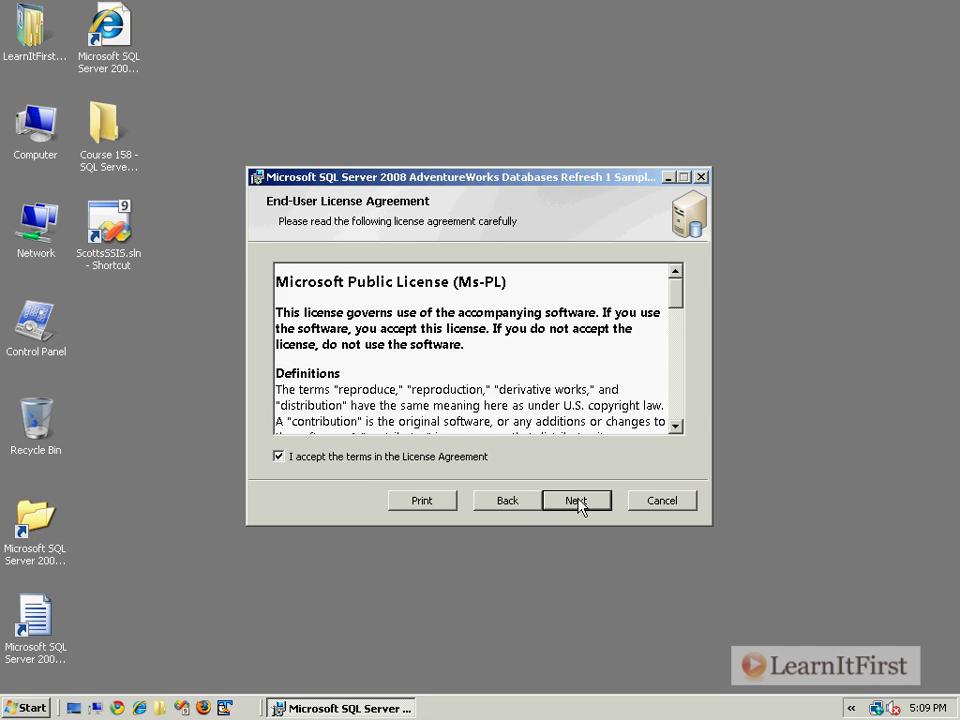
click(575, 503)
click(336, 333)
click(432, 352)
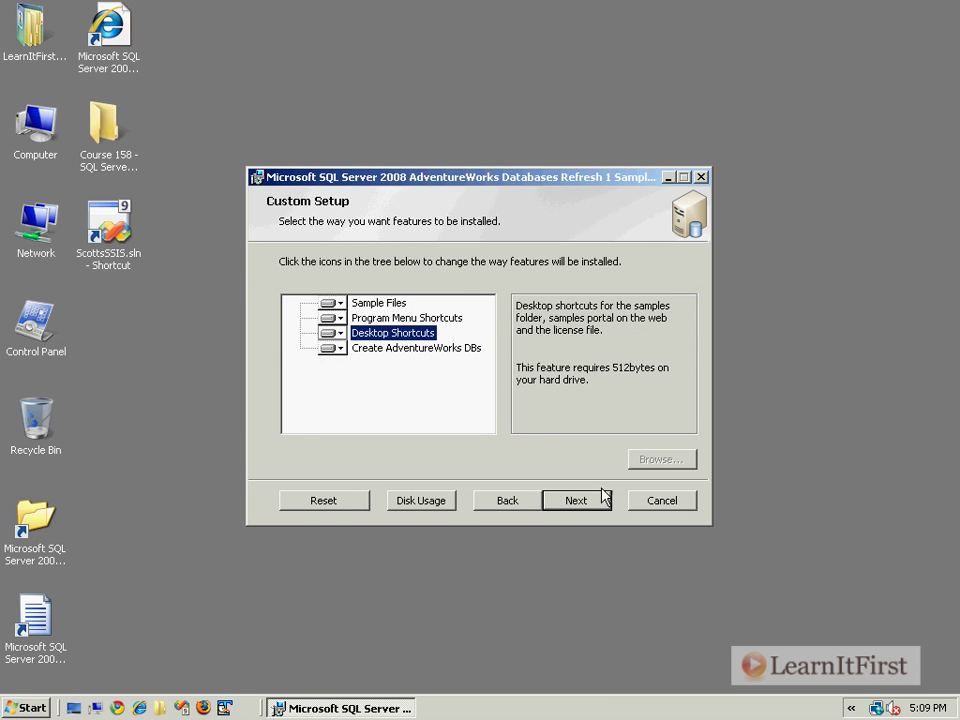
Select MSSQLSERVER as the local database instance for AdventureWorks, run the installation, and finish the wizard
click(585, 502)
click(443, 461)
click(384, 488)
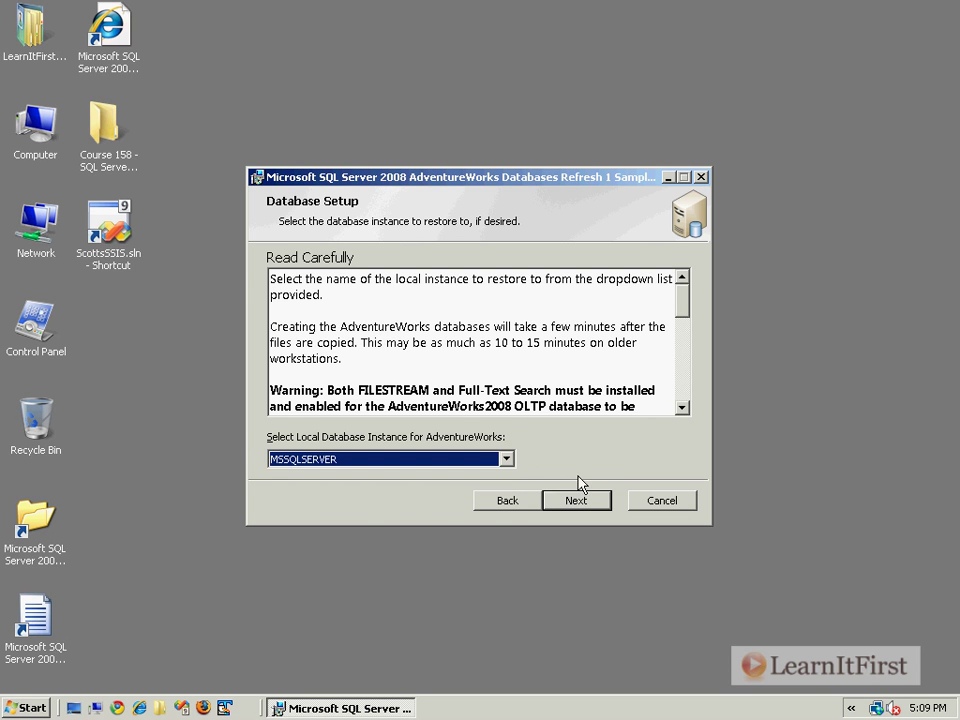
click(565, 499)
click(589, 502)
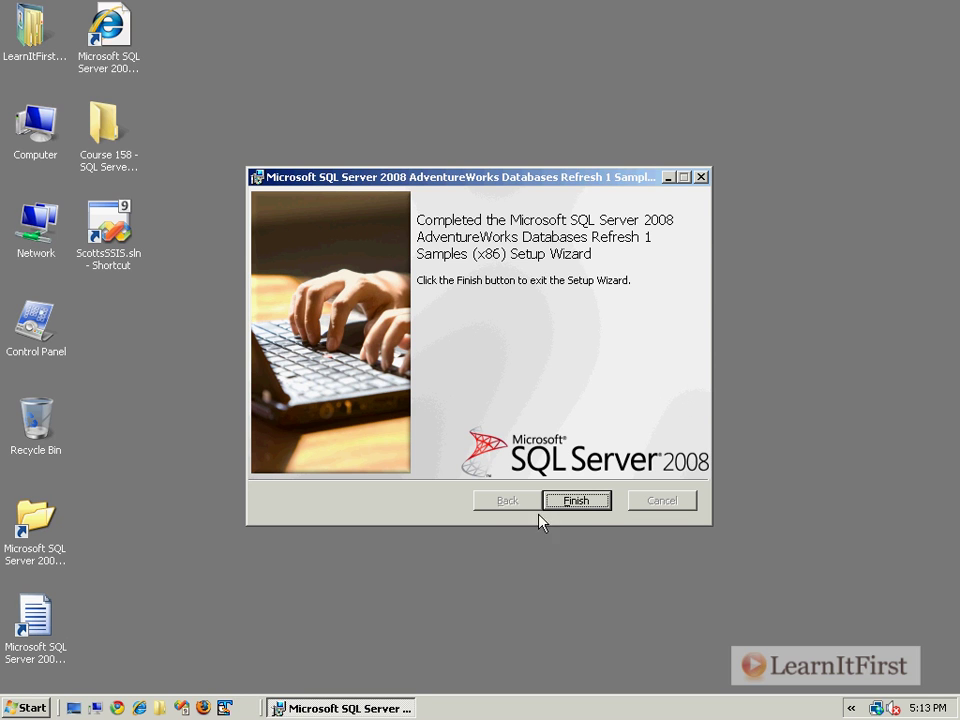
click(597, 501)
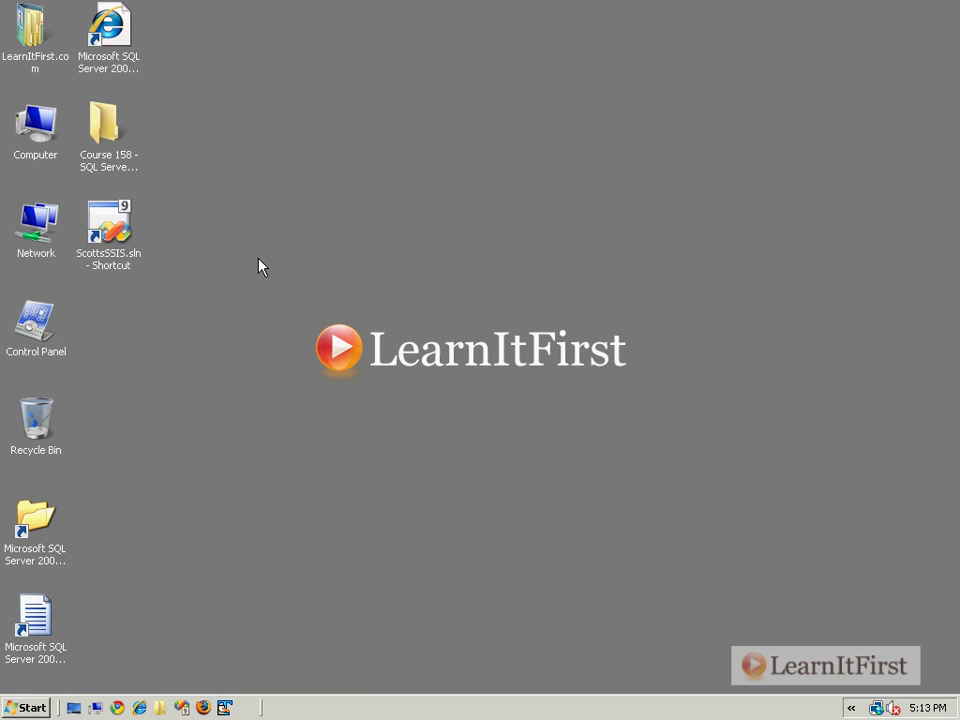
Open SQL Server Management Studio and connect to the LEARNITFIRST-10 Database Engine with Windows Authentication
click(20, 707)
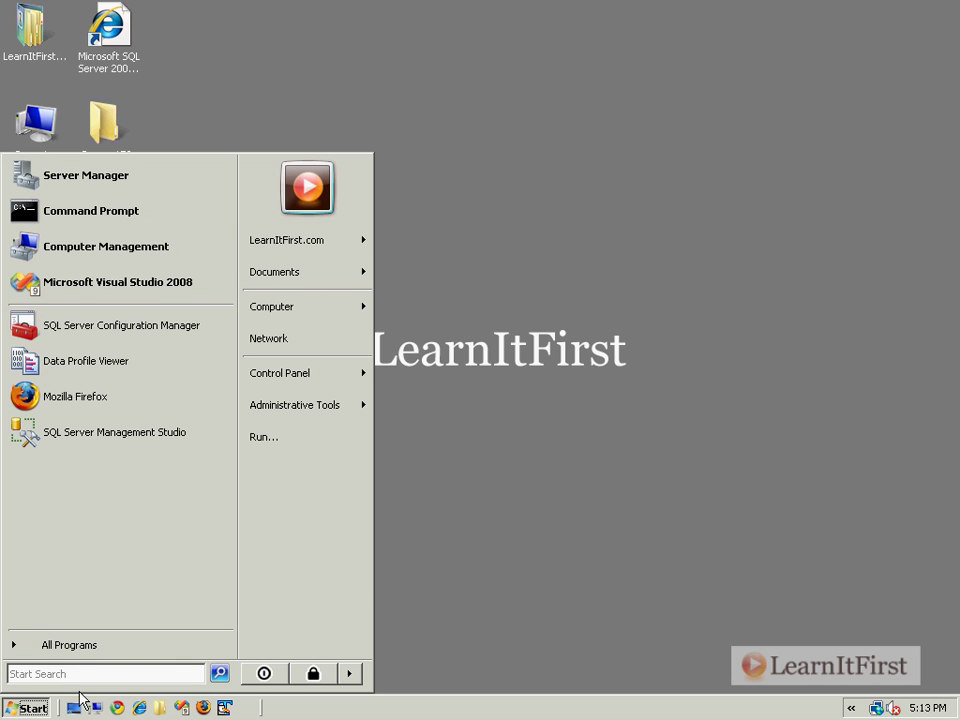
click(80, 648)
click(205, 318)
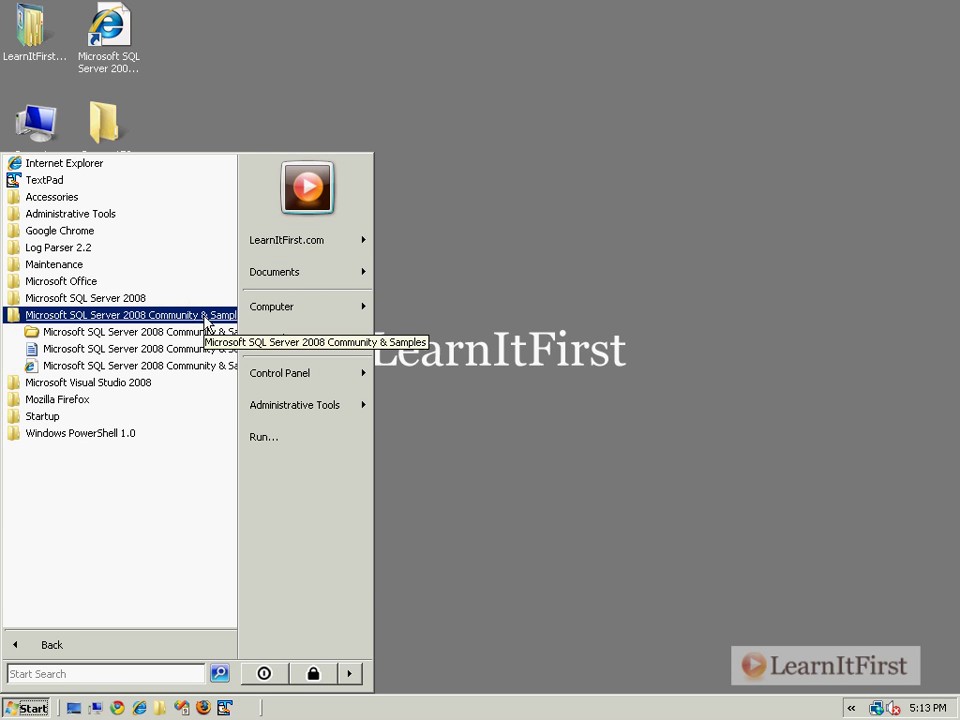
click(135, 298)
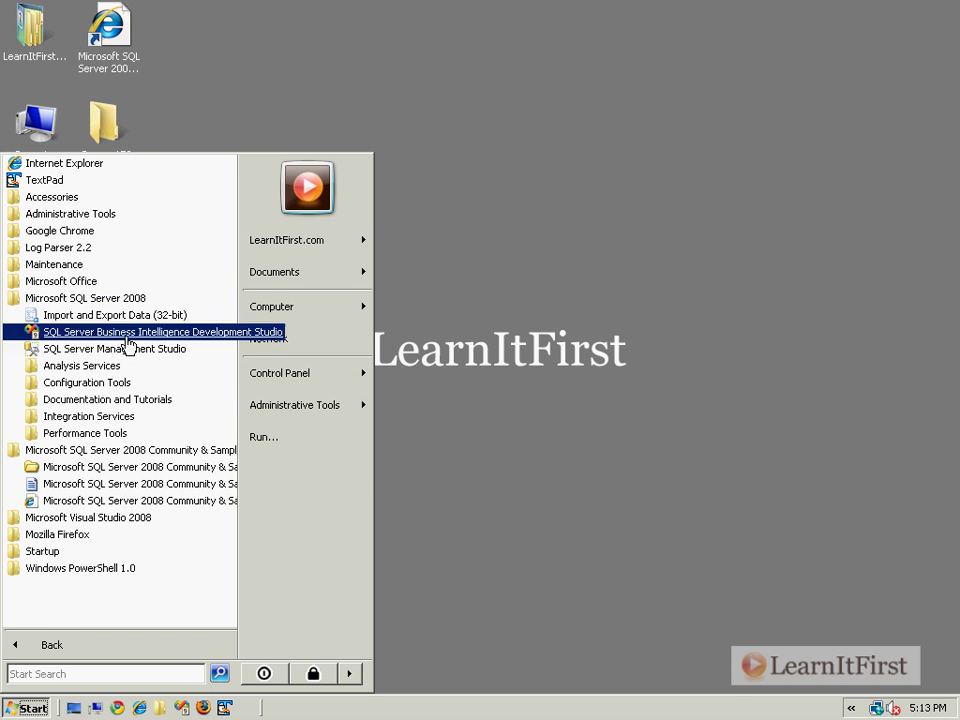
click(148, 401)
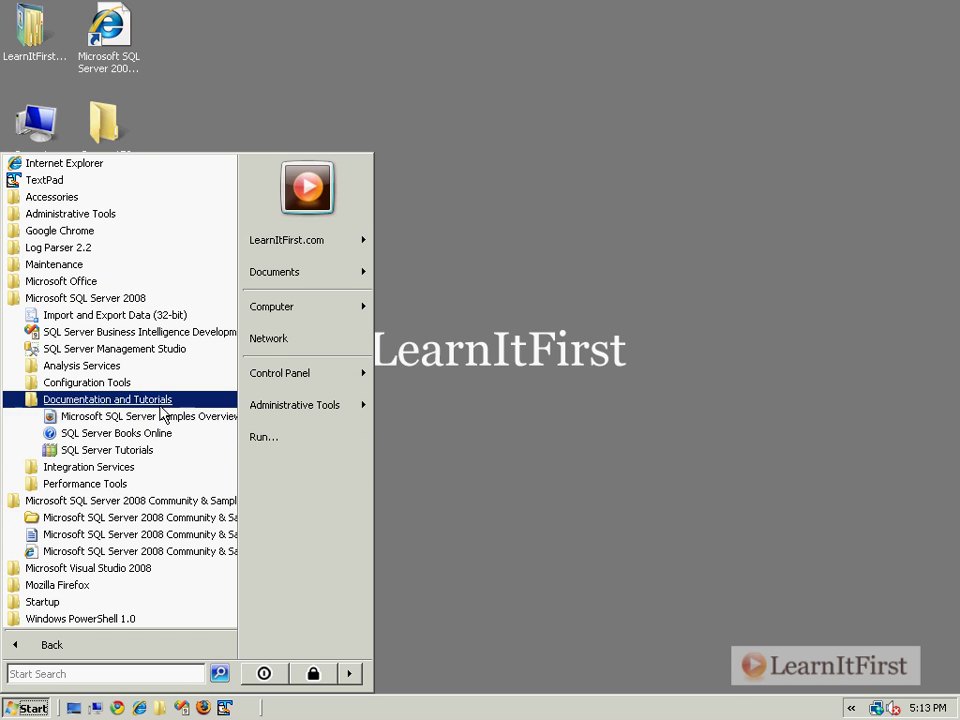
click(136, 349)
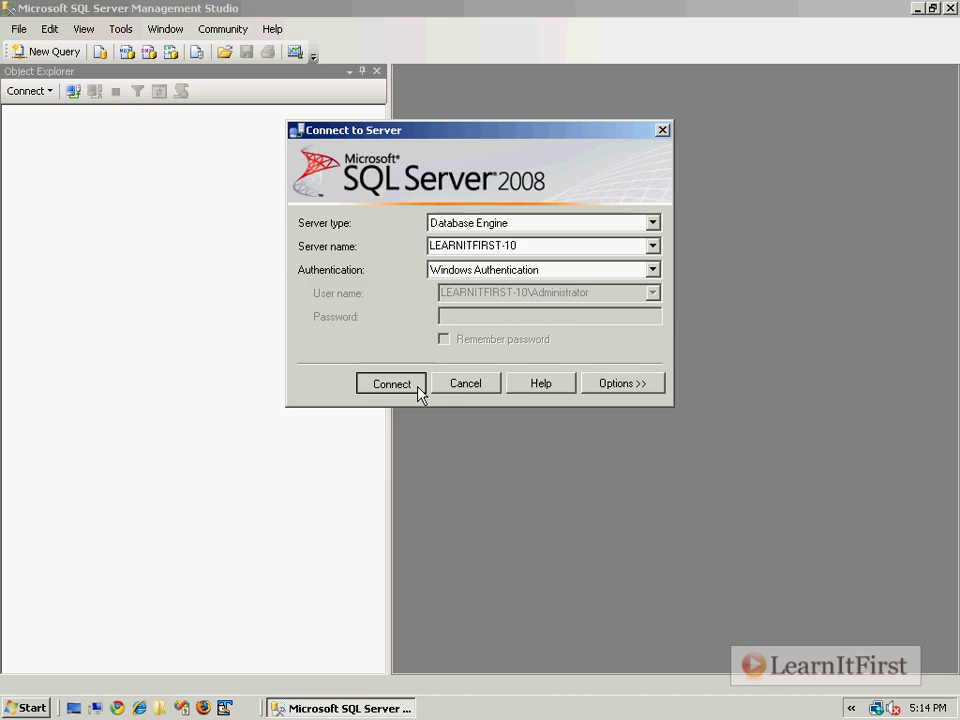
click(417, 386)
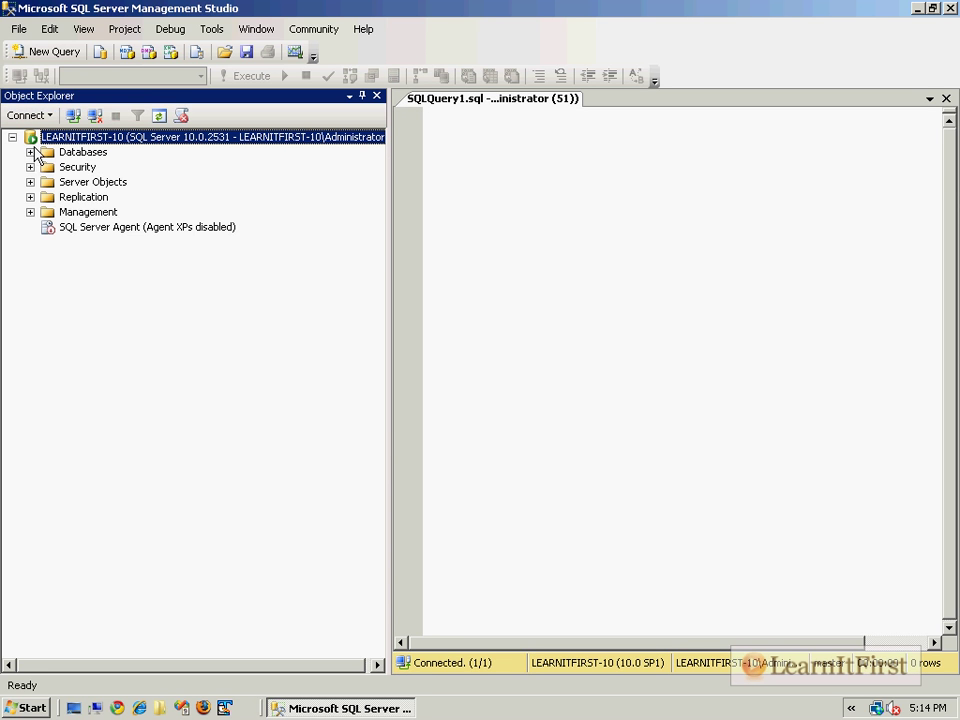
Expand the server's databases and check the AdventureWorks, AdventureWorksDW, AdventureWorks2008 and AdventureWorksDW2008 entries
click(30, 152)
click(118, 198)
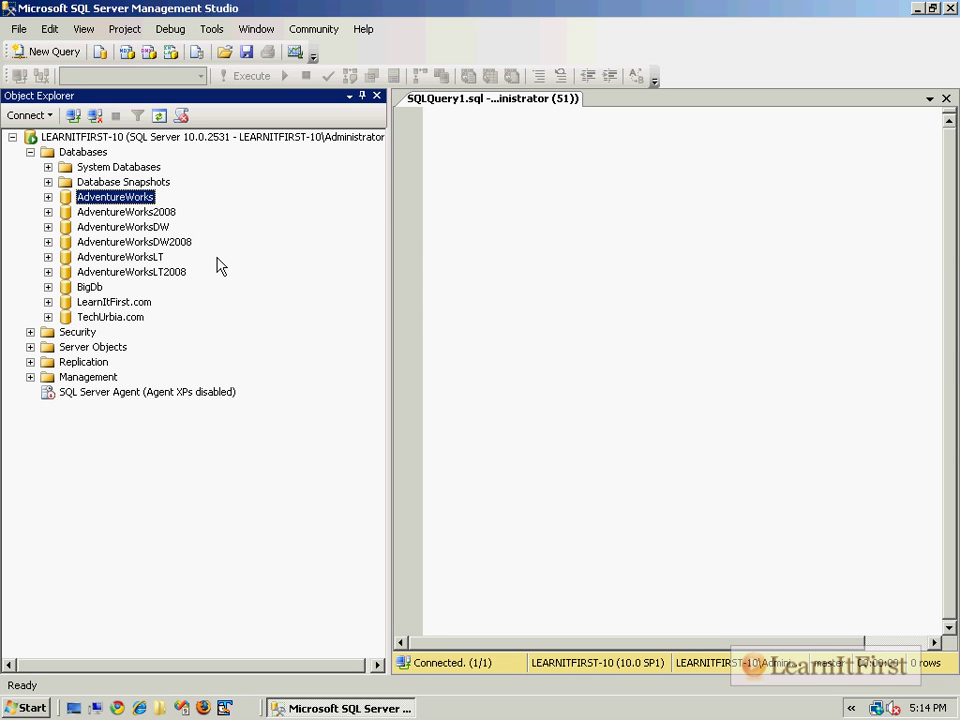
click(127, 227)
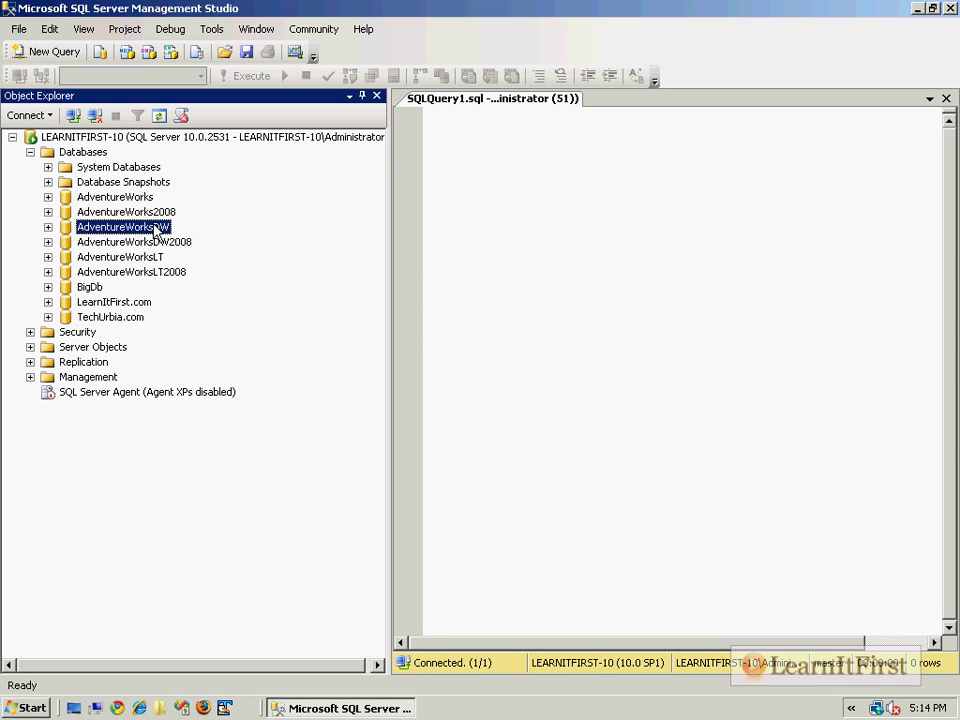
click(140, 212)
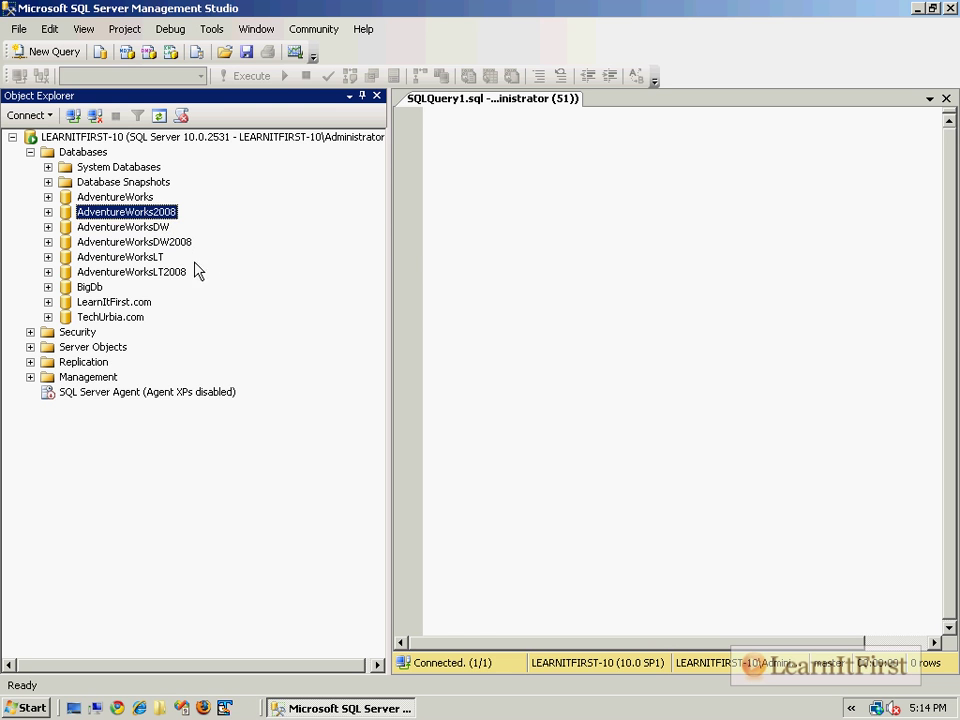
click(140, 242)
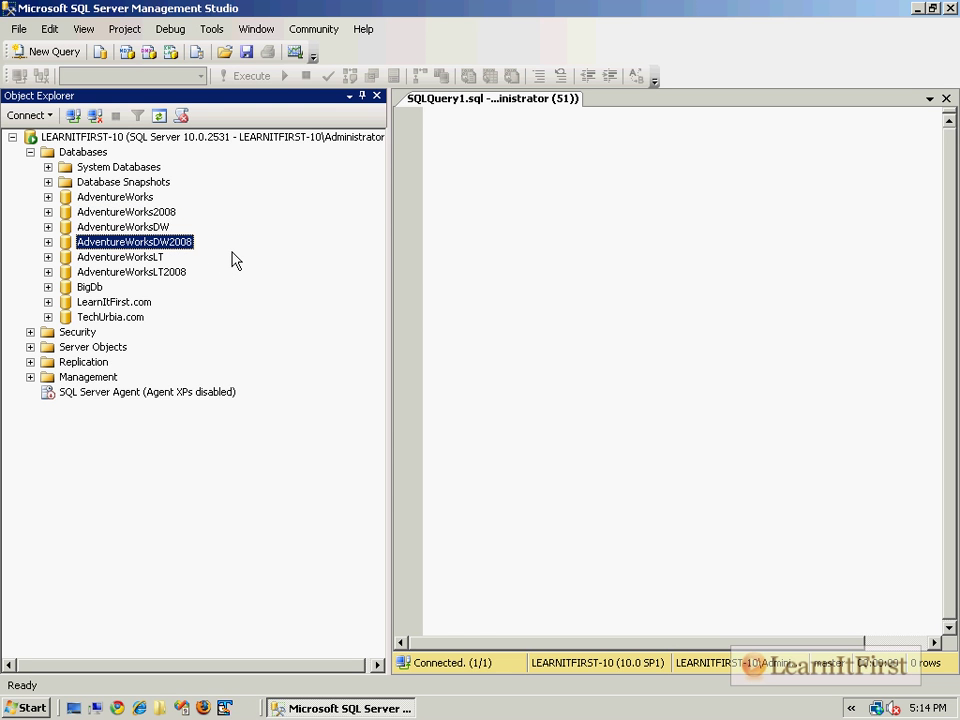